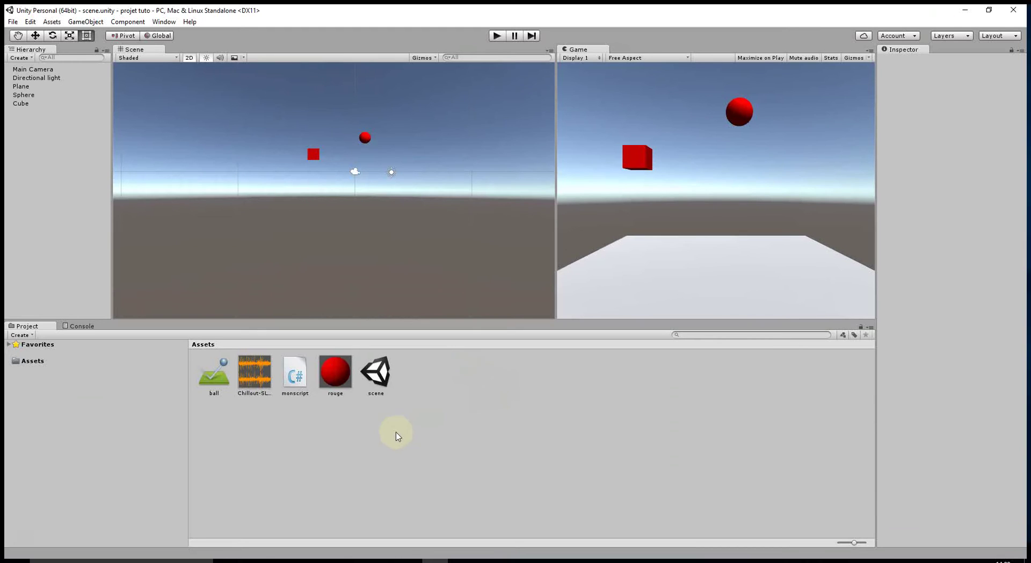
# - Delete the ball, Chillout, monscript and rouge assets from the project
pyautogui.click(333, 376)
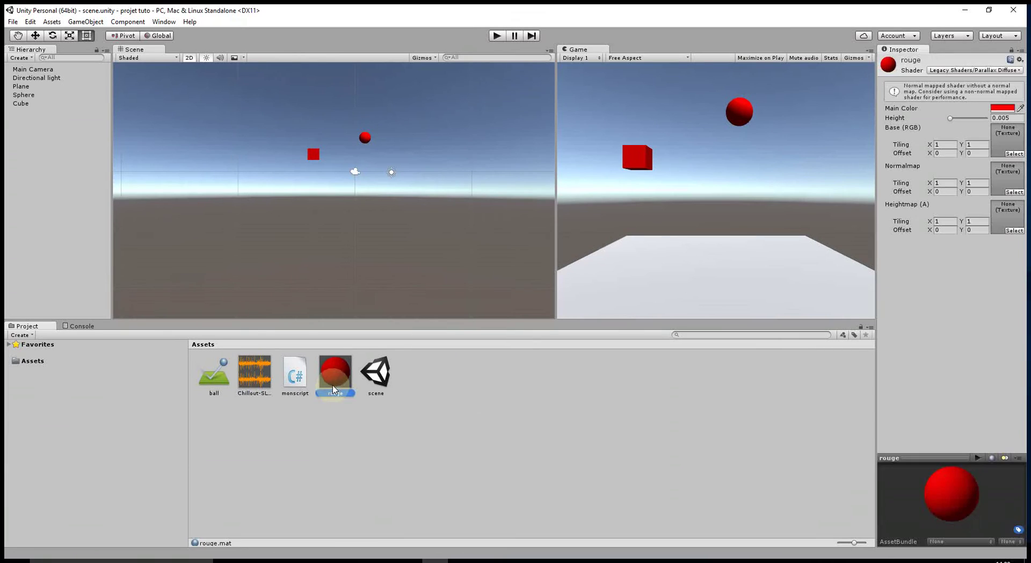
pyautogui.keyDown('ctrl'); pyautogui.click(295, 376); pyautogui.keyUp('ctrl')
pyautogui.keyDown('shift'); pyautogui.click(217, 382); pyautogui.keyUp('shift')
pyautogui.press('Delete')
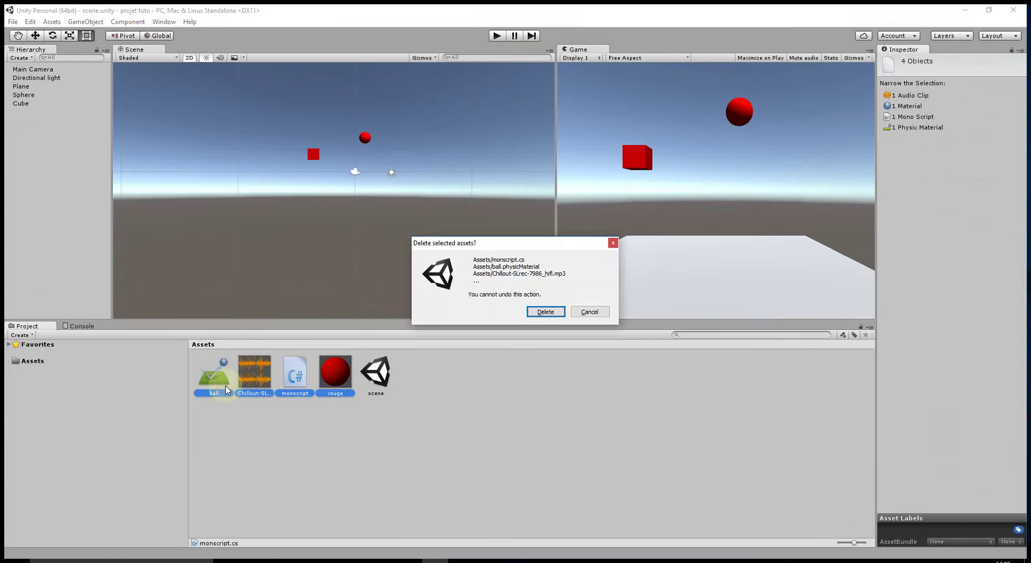
pyautogui.click(528, 315)
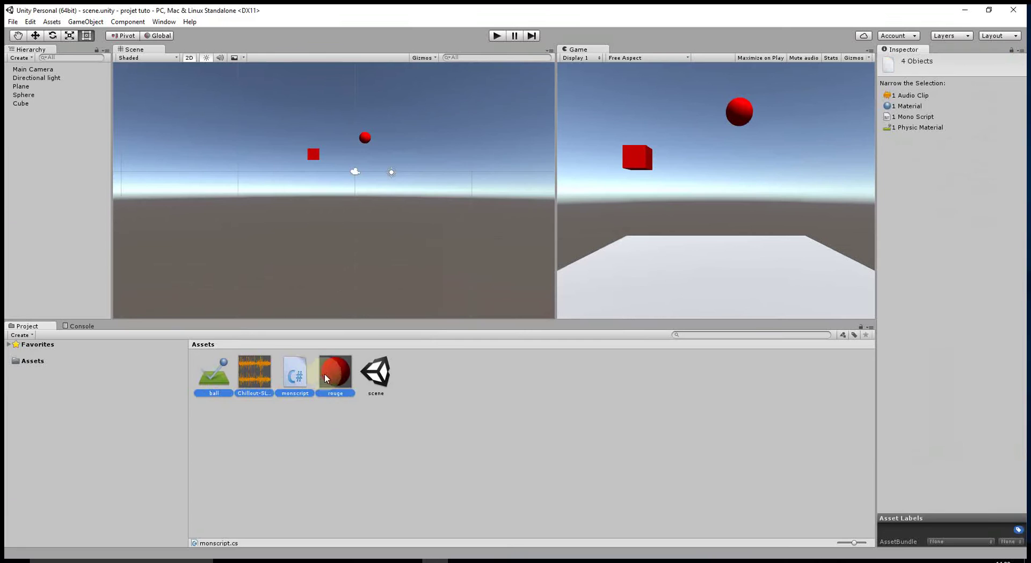
# - Delete the Plane, Sphere and Cube objects from the Hierarchy
pyautogui.click(28, 360)
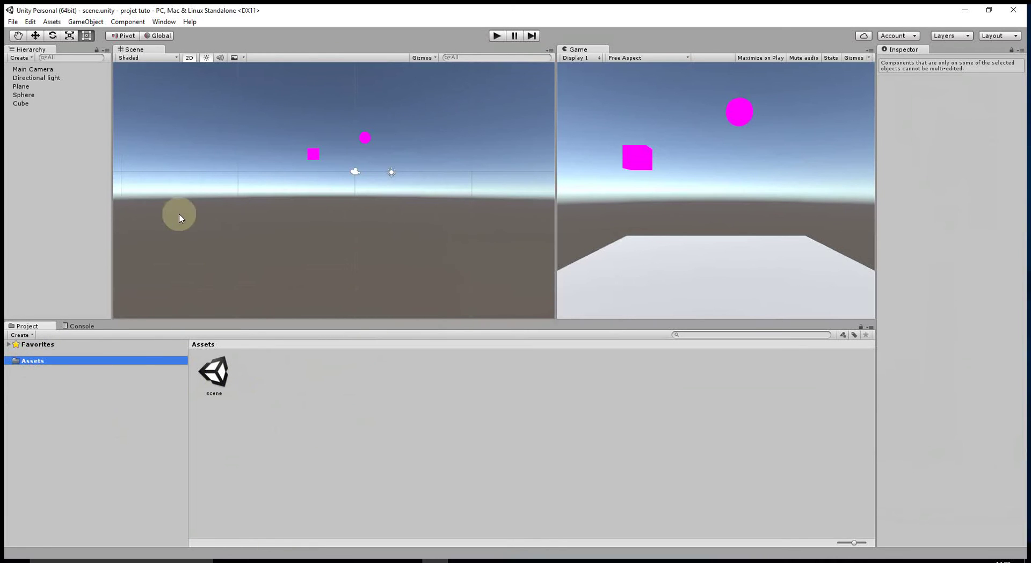
pyautogui.click(21, 85)
pyautogui.keyDown('shift'); pyautogui.click(24, 94); pyautogui.keyUp('shift')
pyautogui.keyDown('shift'); pyautogui.click(37, 102); pyautogui.keyUp('shift')
pyautogui.press('Delete')
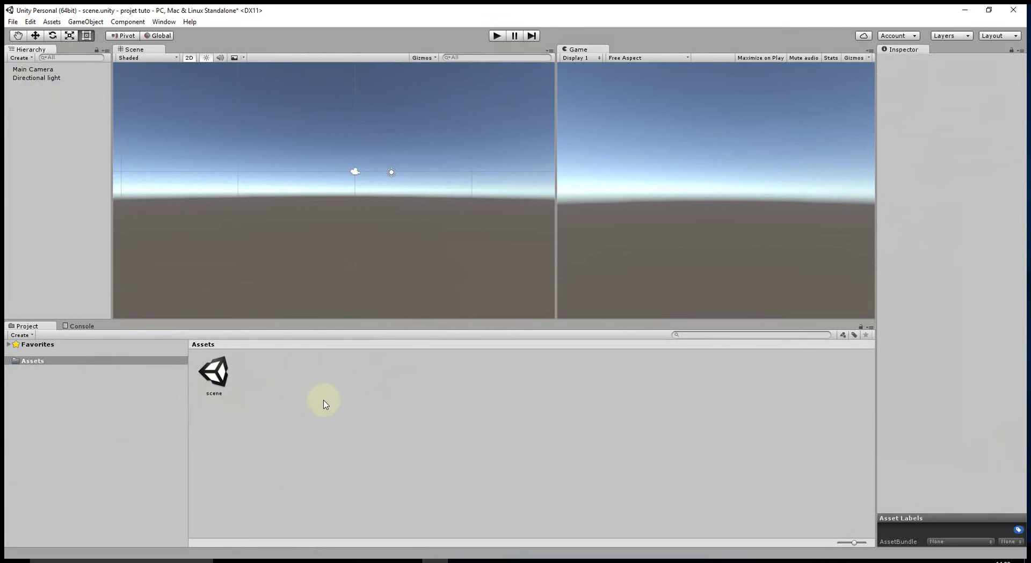
# - Create a Plane via GameObject > 3D Object and frame it in the Scene view
pyautogui.click(85, 22)
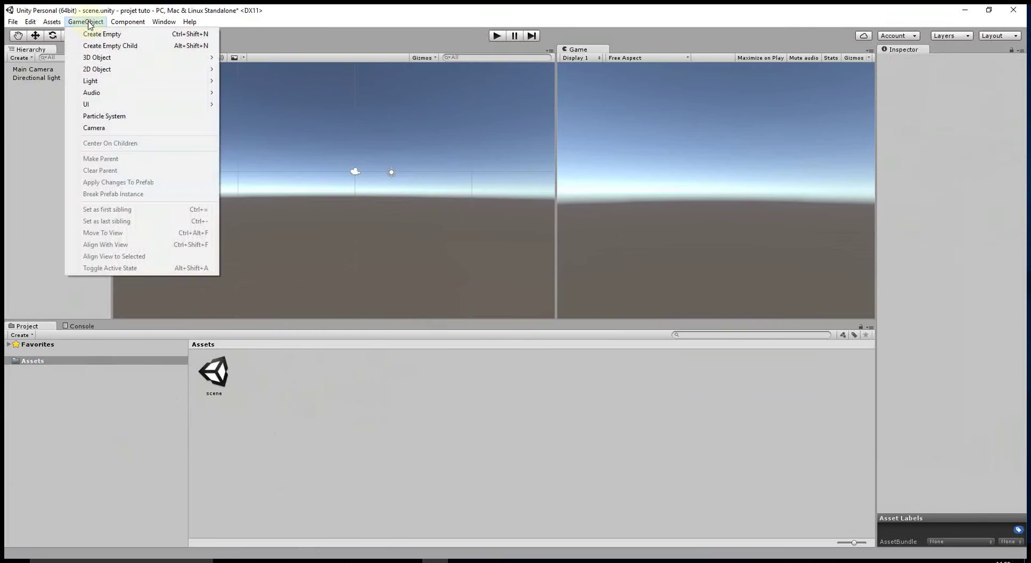
pyautogui.moveTo(92, 59)
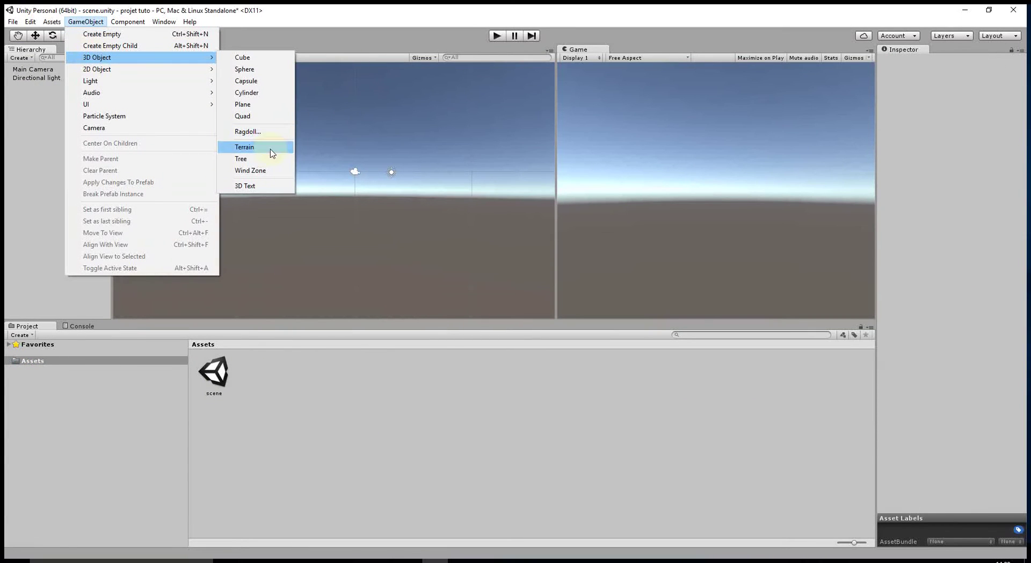
pyautogui.click(247, 106)
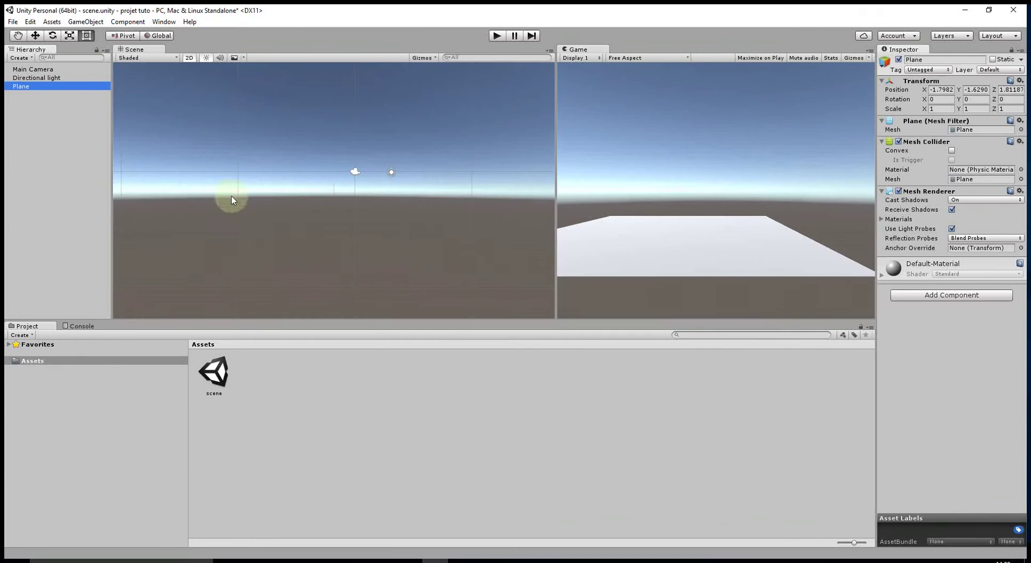
pyautogui.doubleClick(43, 88)
pyautogui.moveTo(288, 150); pyautogui.dragTo(327, 244, button='middle')
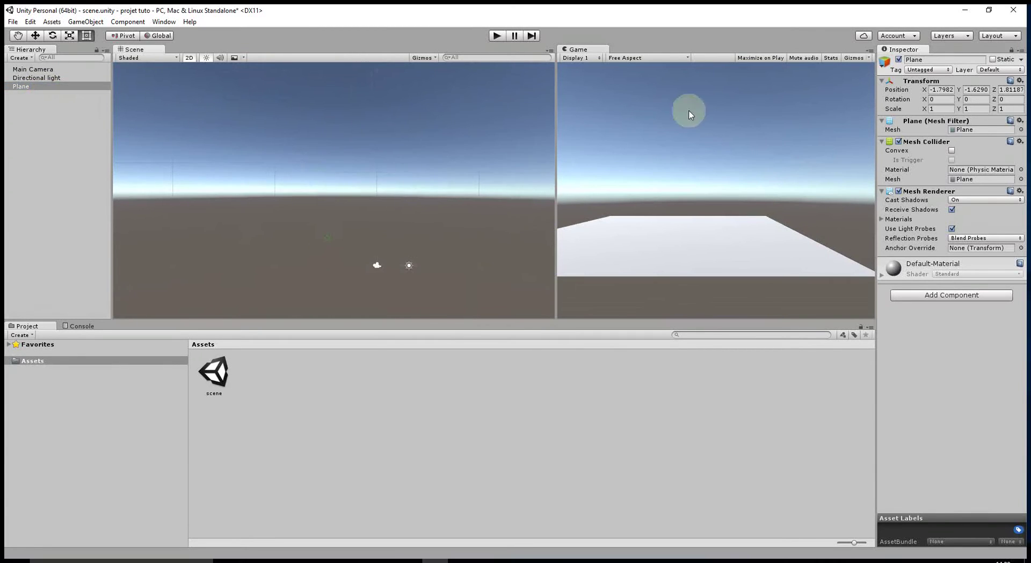
# - Set the Plane's Transform Position to 0, 0, 0
pyautogui.click(941, 90)
pyautogui.write('0')
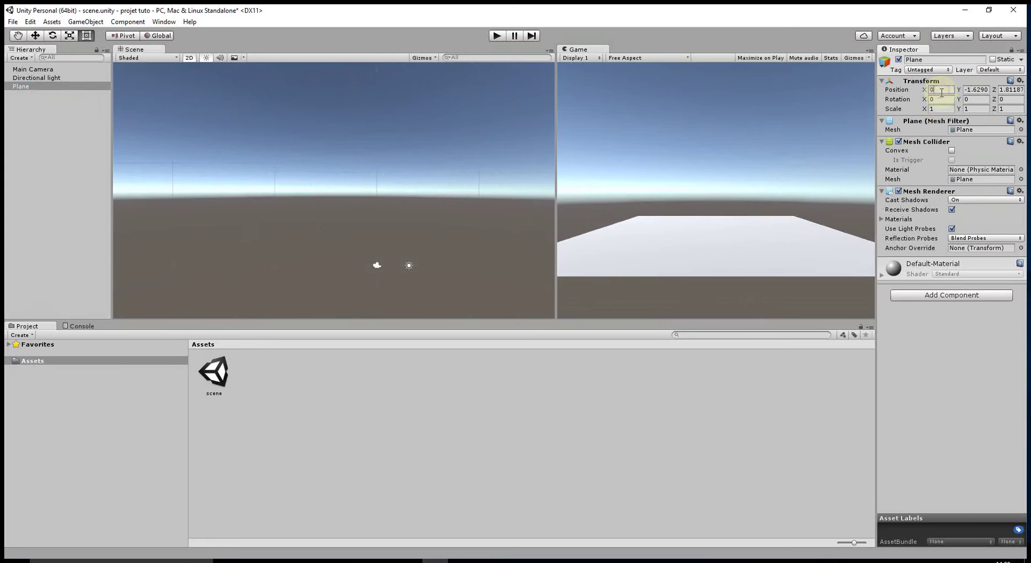
pyautogui.press('Tab')
pyautogui.write('0')
pyautogui.press('Tab')
pyautogui.write('0')
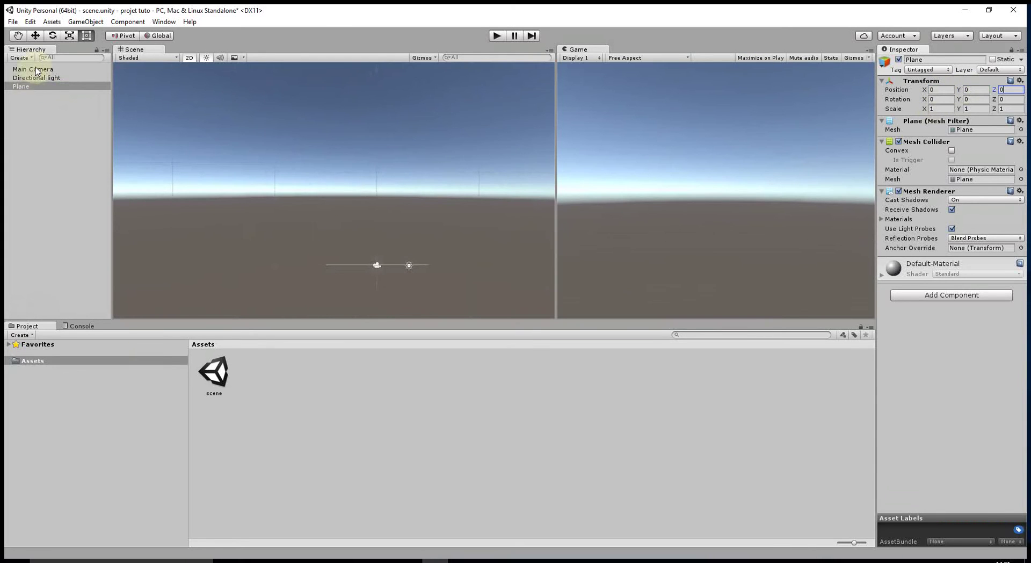
pyautogui.click(34, 69)
pyautogui.press('F2')
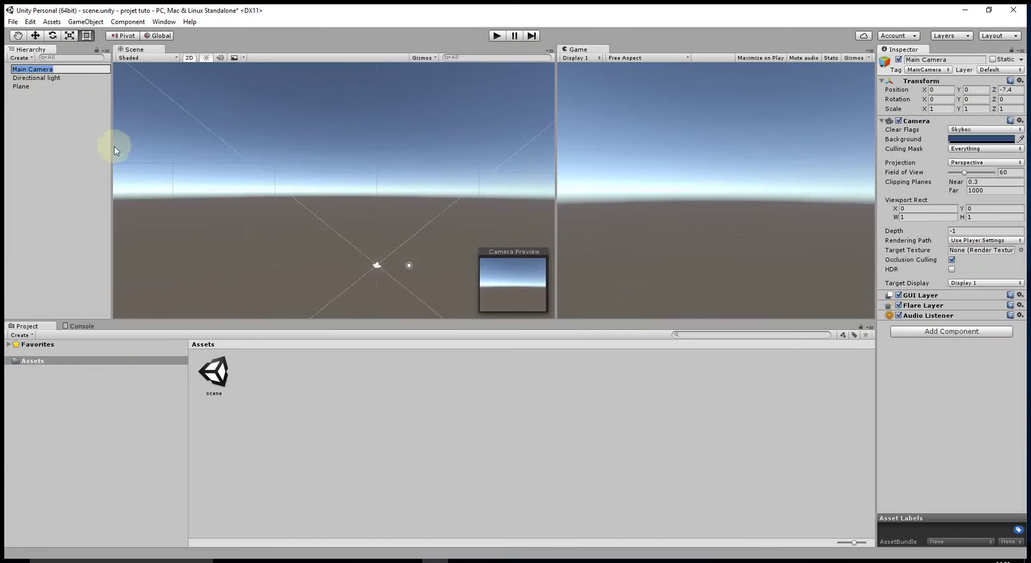
# - Turn off 2D mode and raise the Main Camera above the plane to Y 1.23
pyautogui.click(119, 143)
pyautogui.doubleClick(38, 69)
pyautogui.click(189, 57)
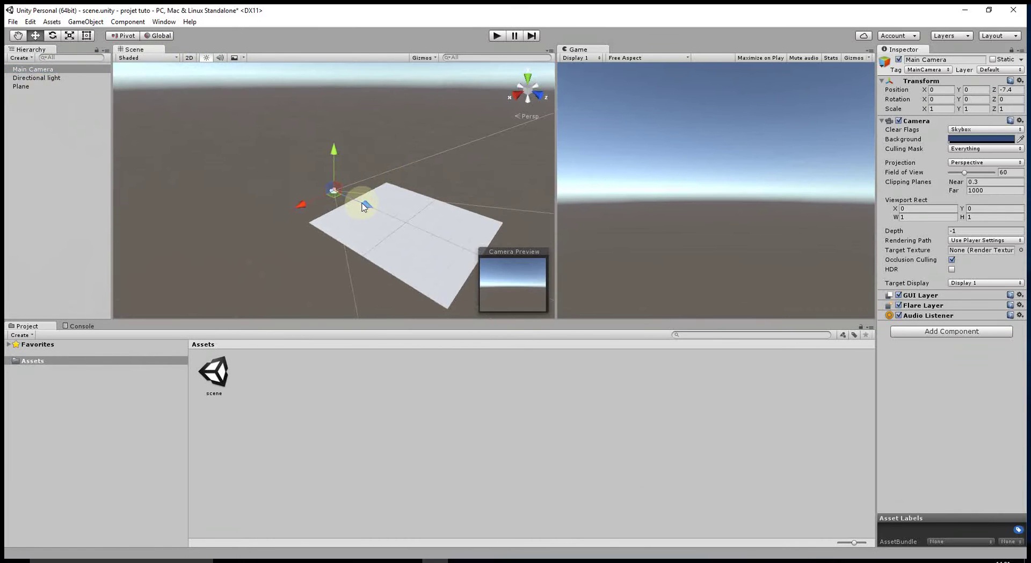
pyautogui.moveTo(363, 207); pyautogui.dragTo(370, 202)
pyautogui.moveTo(337, 154)
pyautogui.mouseDown()
pyautogui.moveTo(337, 165)
pyautogui.moveTo(337, 143)
pyautogui.mouseUp()
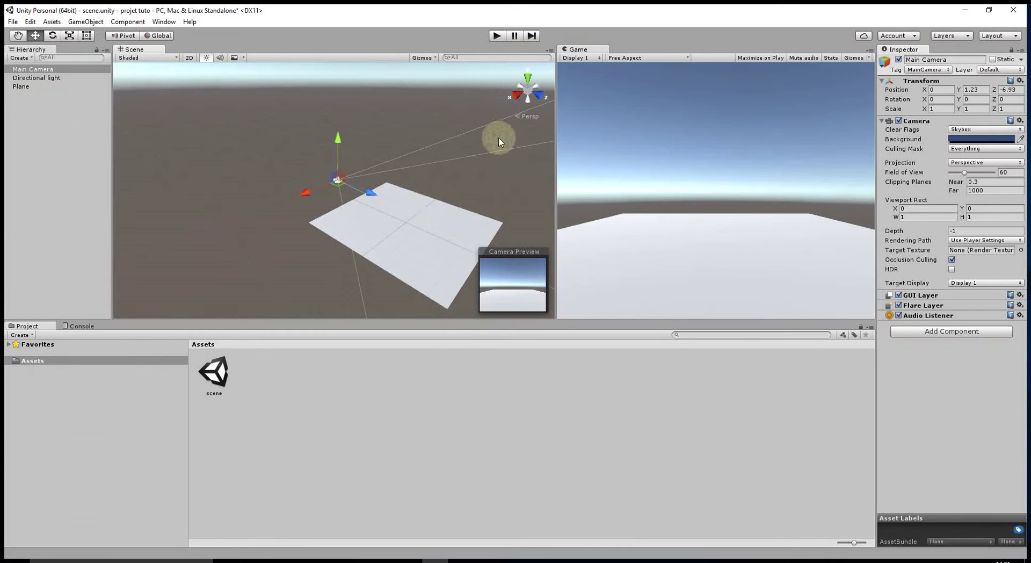
# - Switch the Scene view to Top view and centre the plane
pyautogui.click(527, 79)
pyautogui.moveTo(378, 139); pyautogui.dragTo(386, 225, button='middle')
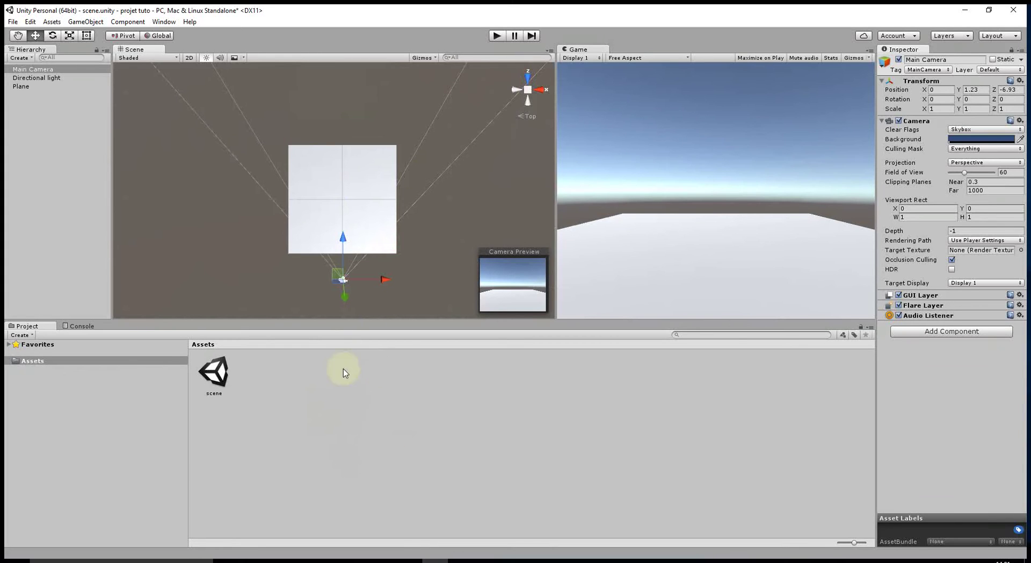
pyautogui.click(56, 24)
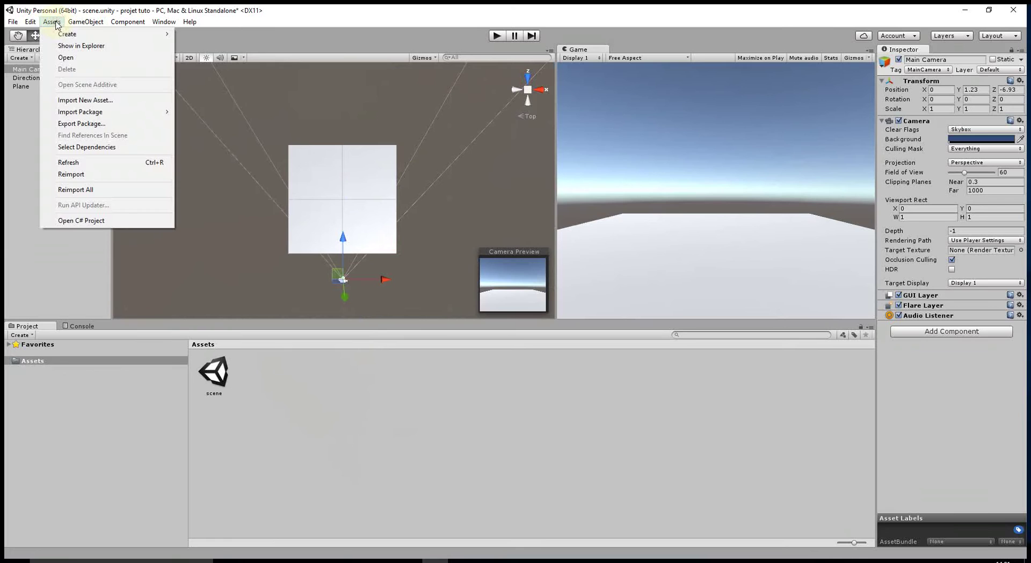
# - Choose Assets > Import Package > Environment to bring up its import dialog
pyautogui.moveTo(86, 115)
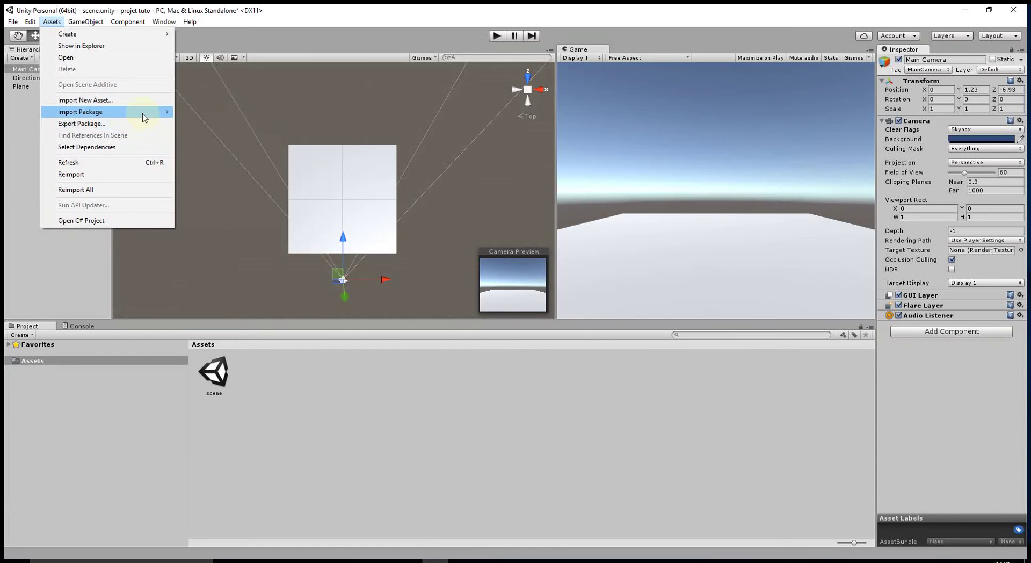
pyautogui.moveTo(144, 117)
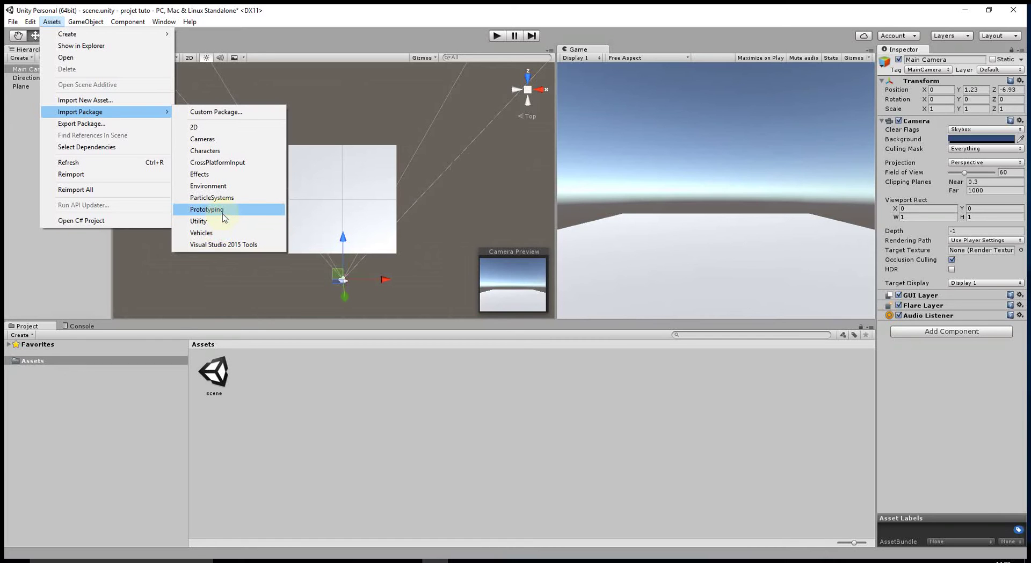
pyautogui.click(214, 188)
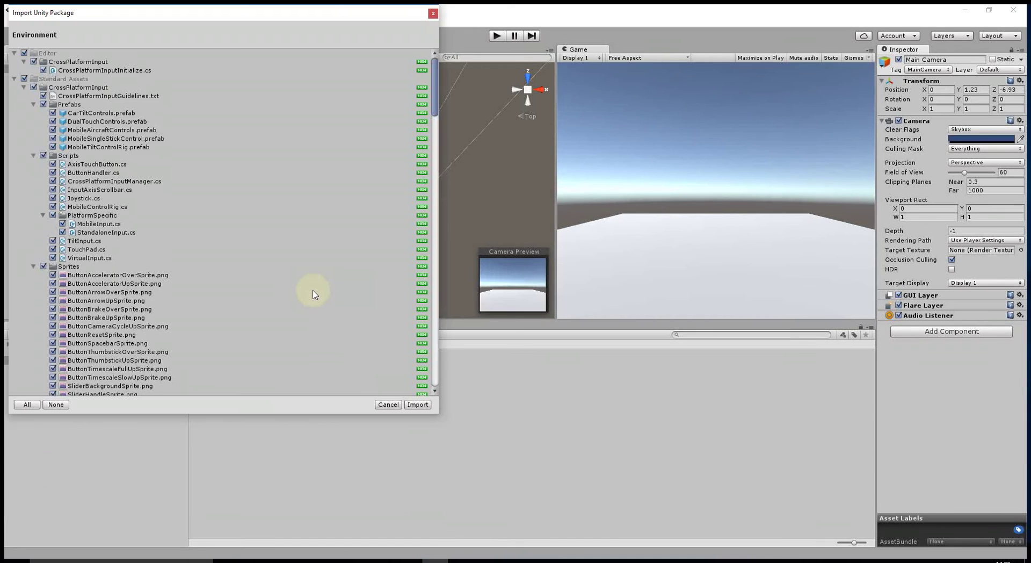
# - Review the Environment package list and import it with every item ticked
pyautogui.scroll(-5, 151, 310)
pyautogui.scroll(-10, 159, 324)
pyautogui.scroll(-8, 159, 324)
pyautogui.scroll(-8, 182, 328)
pyautogui.scroll(4, 195, 331)
pyautogui.scroll(3, 195, 328)
pyautogui.scroll(4, 161, 290)
pyautogui.scroll(3, 150, 264)
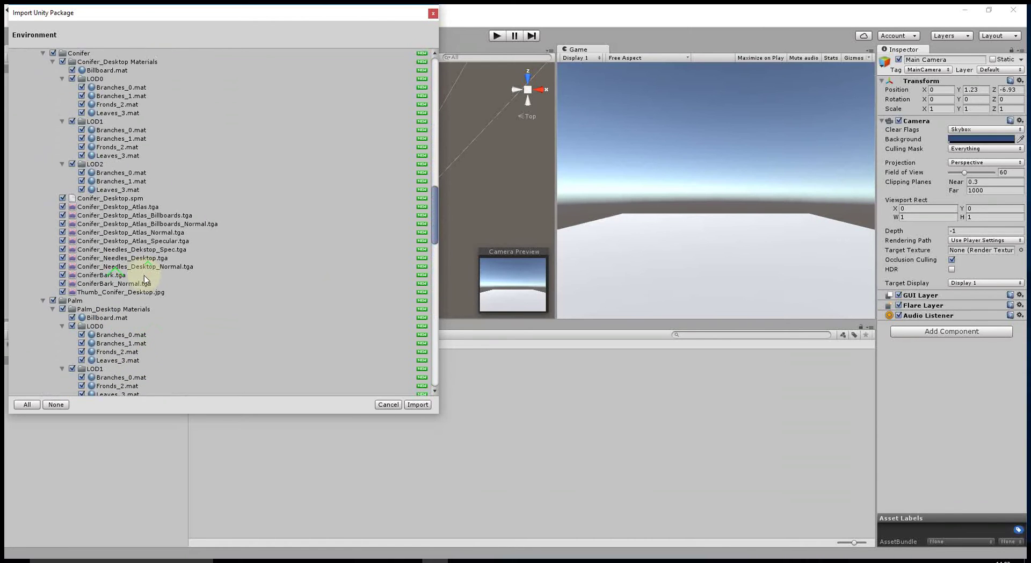
pyautogui.scroll(2, 144, 279)
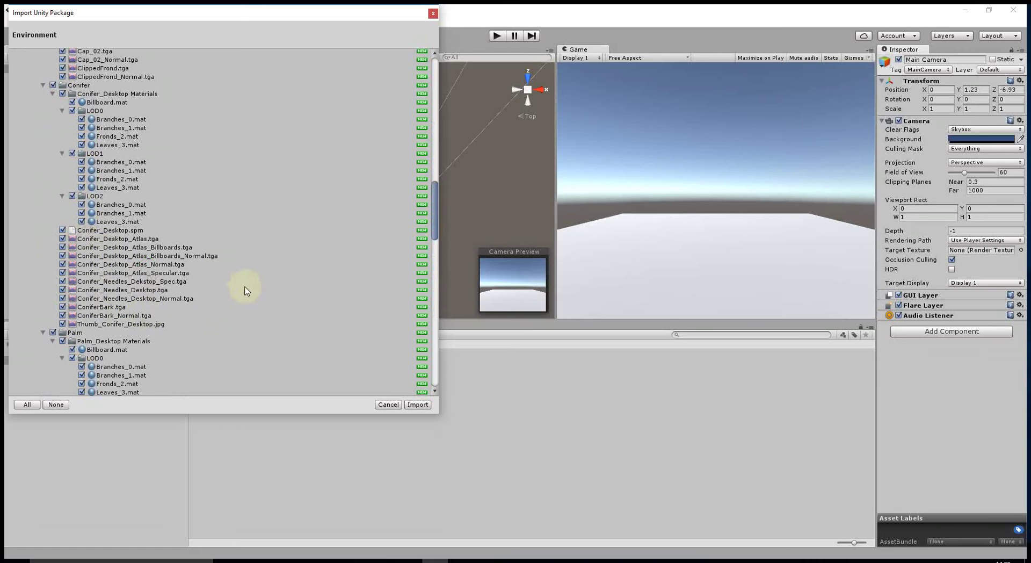
pyautogui.scroll(4, 233, 280)
pyautogui.scroll(2, 230, 276)
pyautogui.scroll(5, 215, 268)
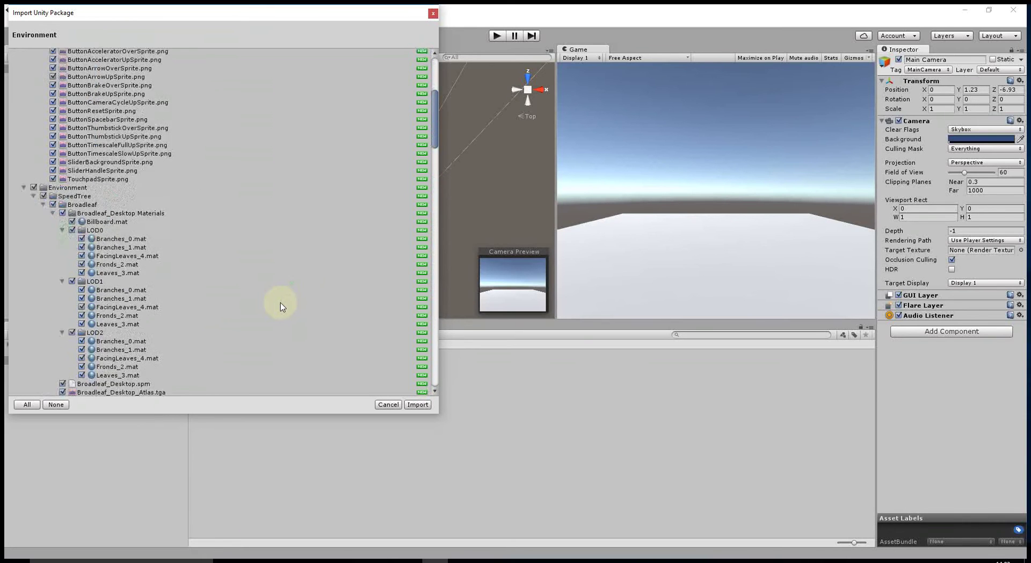
pyautogui.scroll(5, 279, 304)
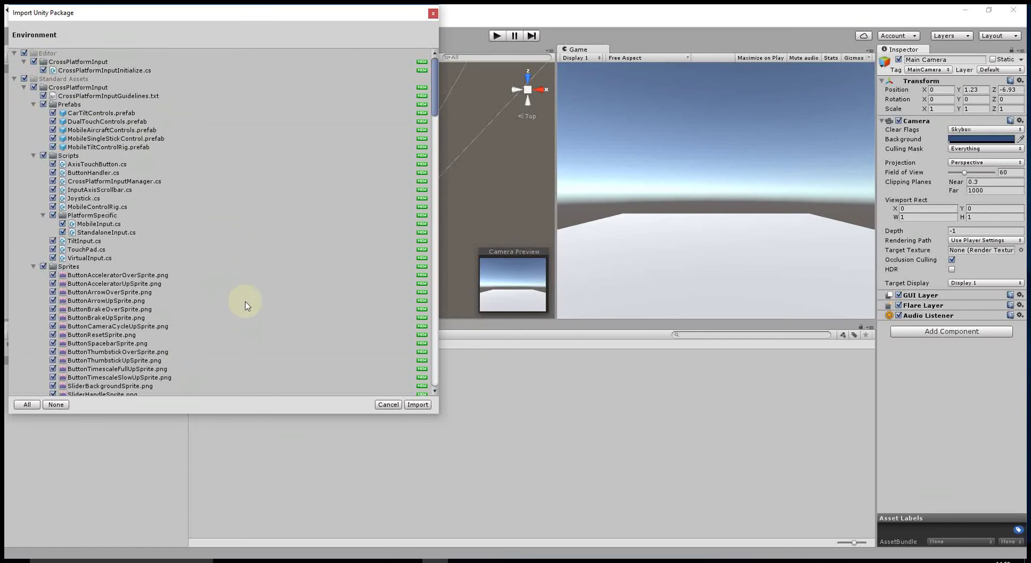
pyautogui.click(414, 405)
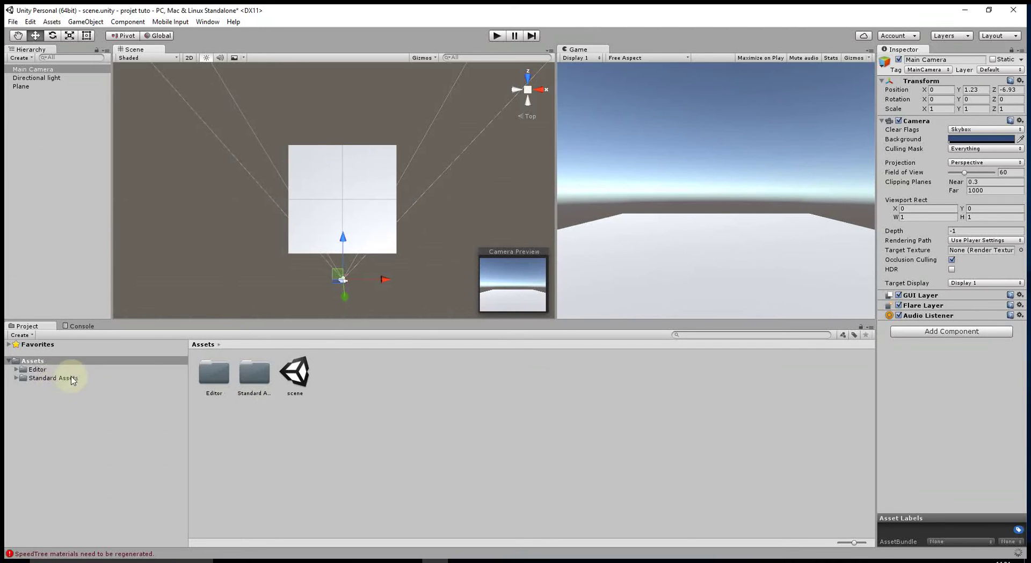
pyautogui.click(54, 378)
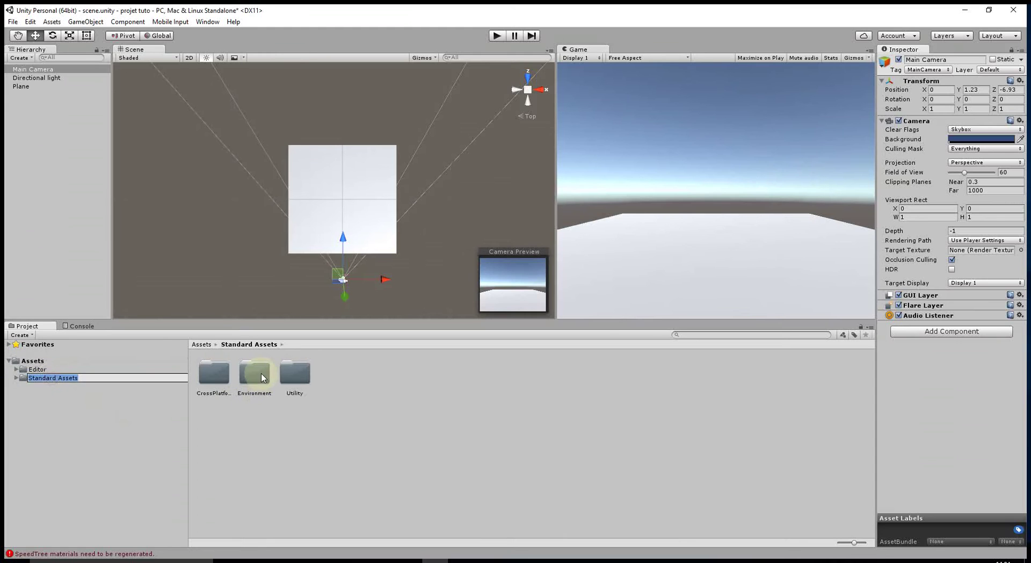
pyautogui.click(257, 382)
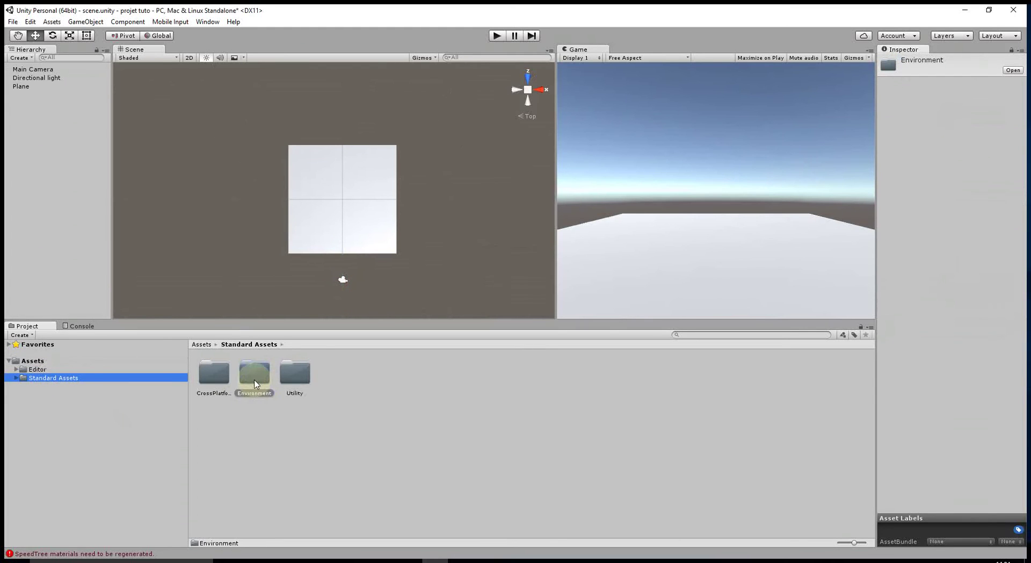
pyautogui.doubleClick(254, 384)
pyautogui.click(300, 381)
pyautogui.click(347, 379)
pyautogui.click(221, 376)
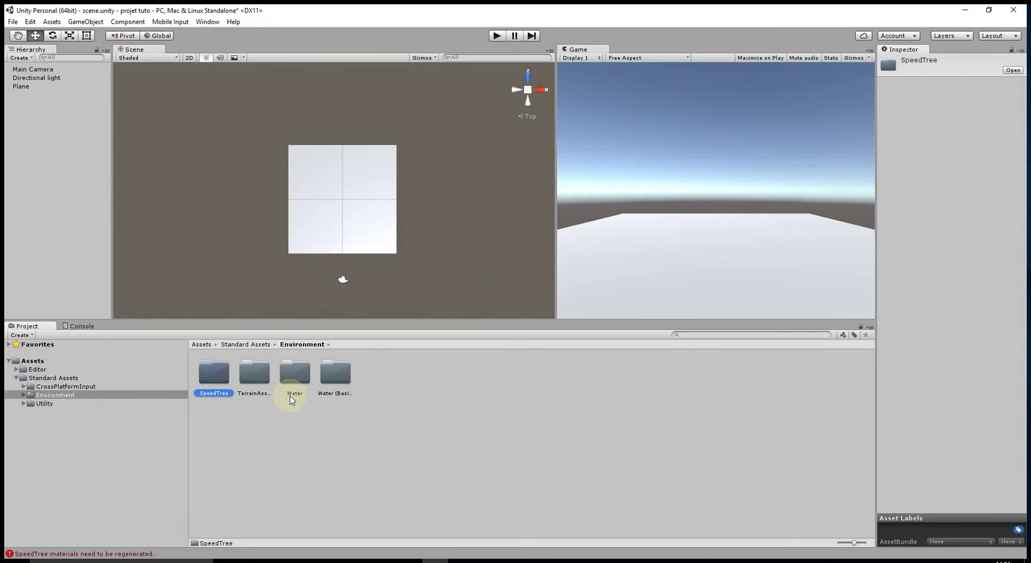
pyautogui.doubleClick(262, 373)
pyautogui.doubleClick(254, 376)
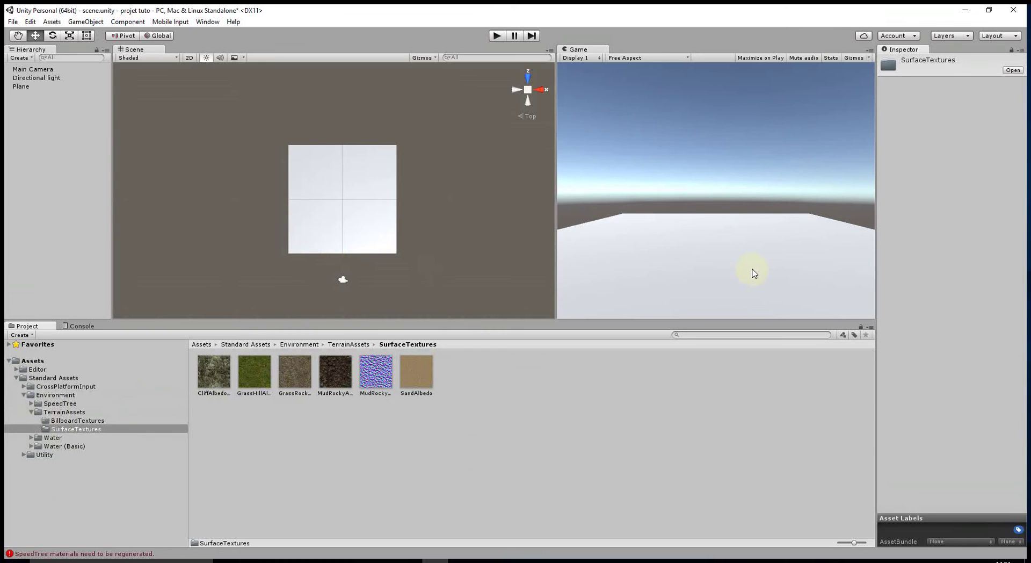
pyautogui.click(16, 376)
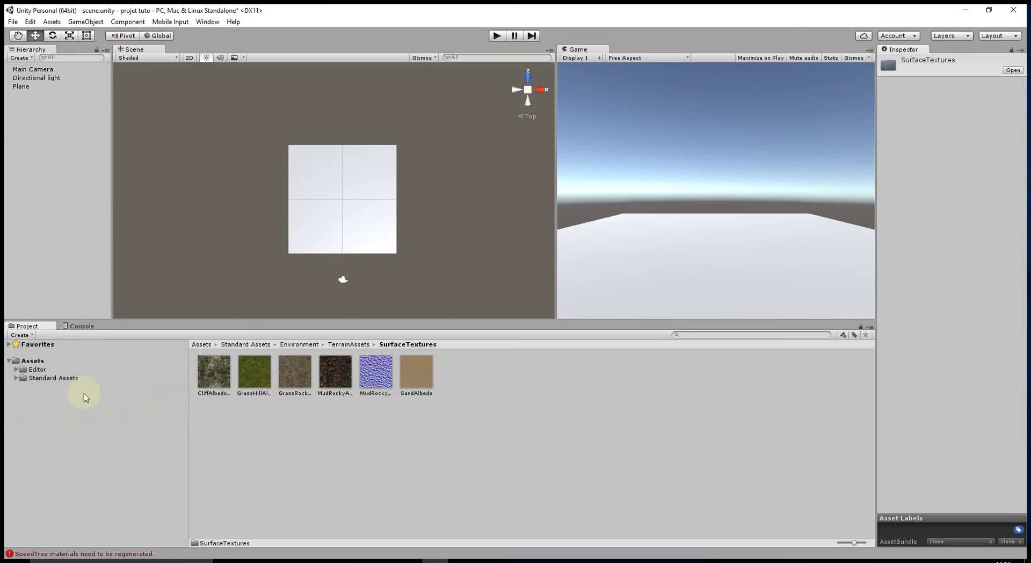
# - Import the Characters standard package via Assets > Import Package, keeping all files checked
pyautogui.click(92, 22)
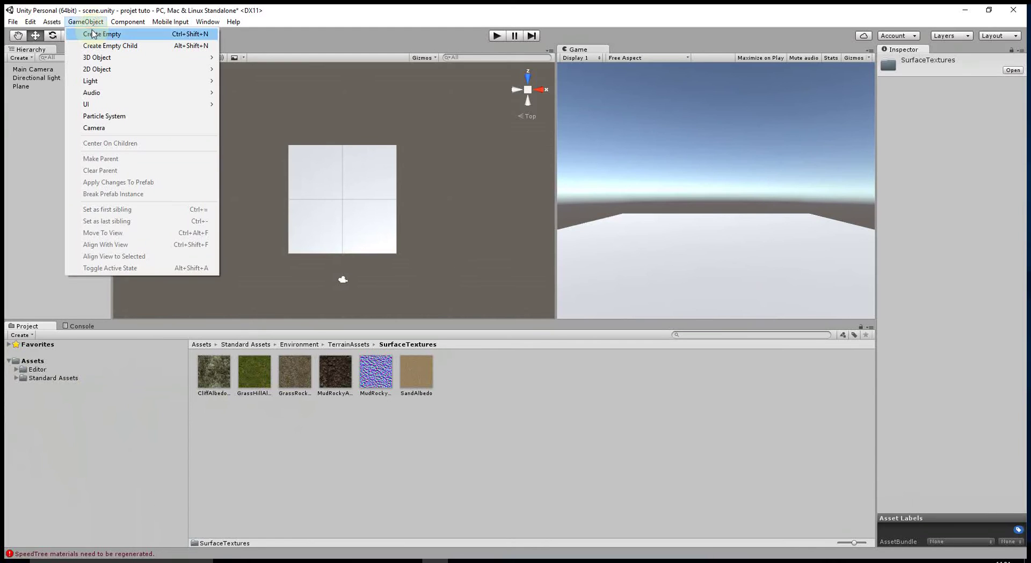
pyautogui.moveTo(54, 23)
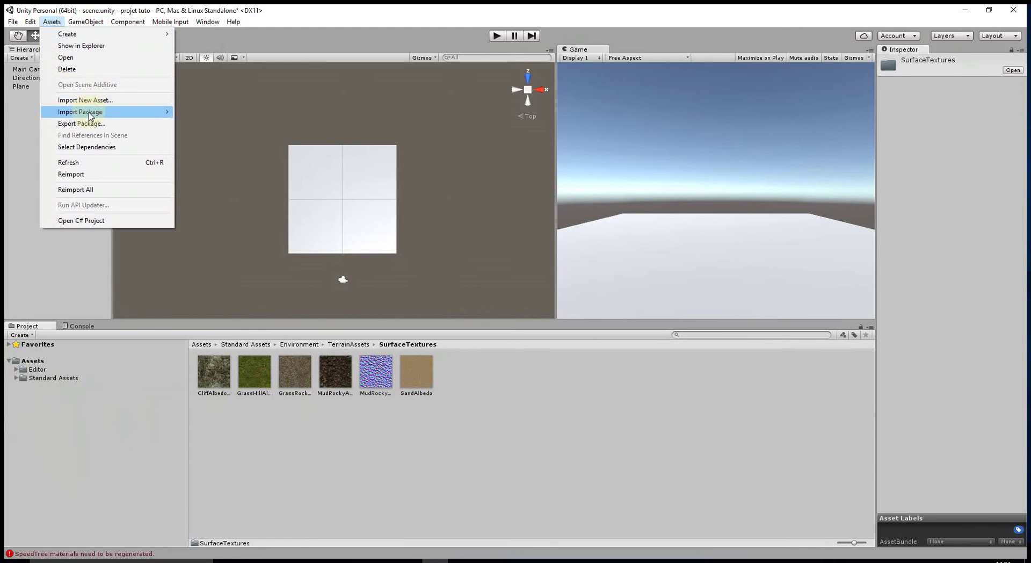
pyautogui.moveTo(92, 112)
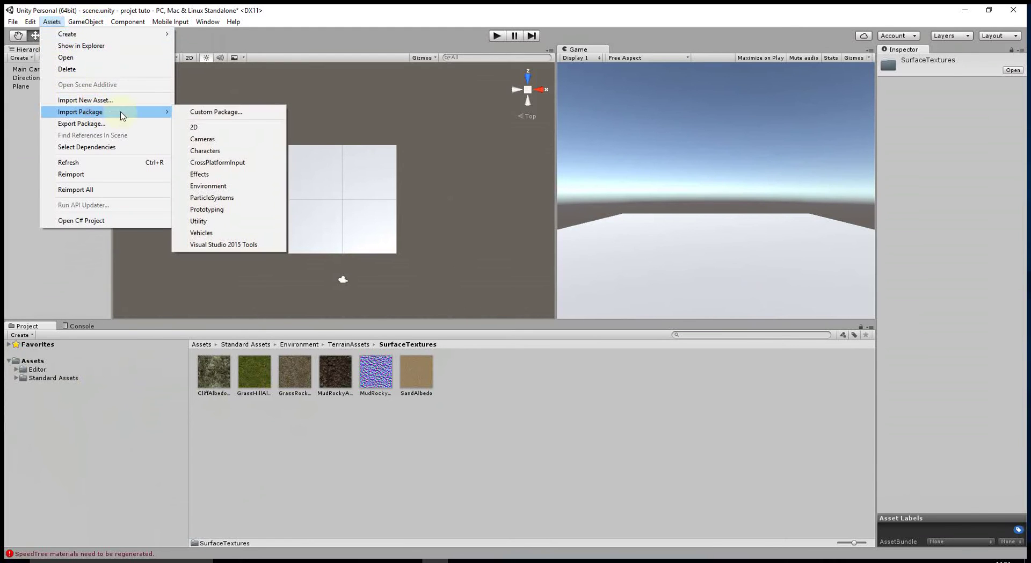
pyautogui.click(212, 151)
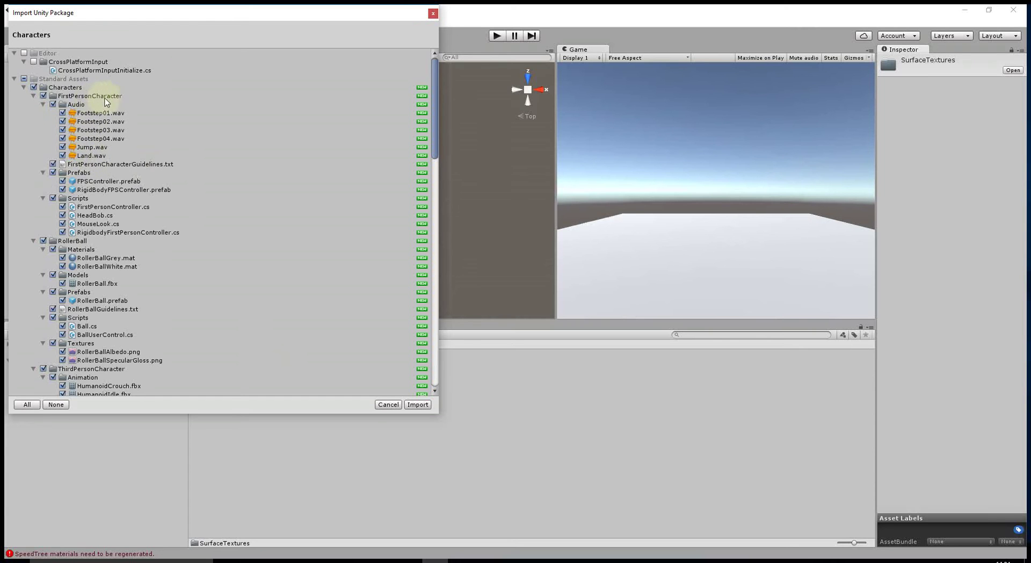
pyautogui.scroll(-5, 87, 226)
pyautogui.scroll(-3, 88, 244)
pyautogui.scroll(-5, 88, 243)
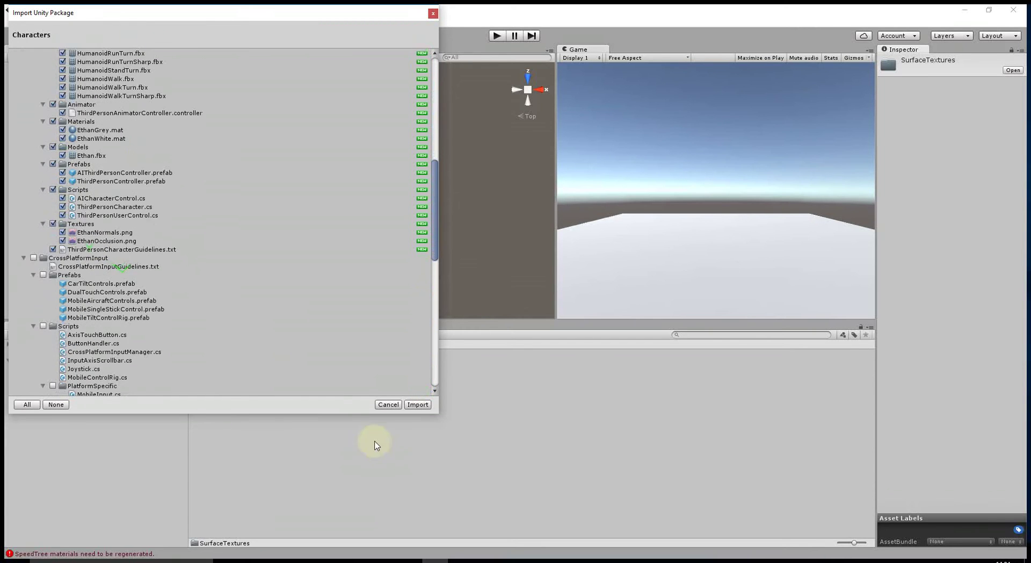
pyautogui.click(417, 404)
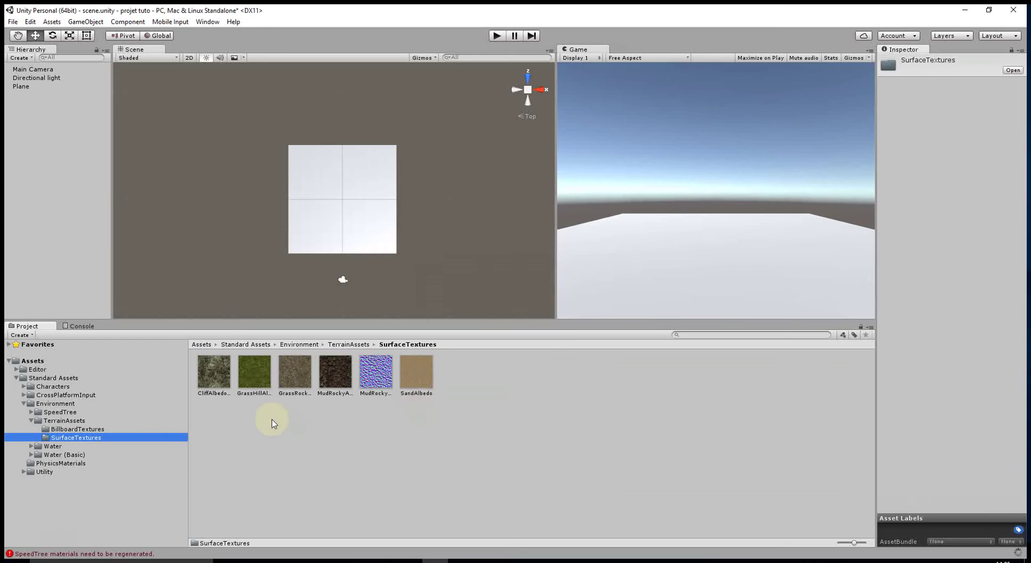
# - Collapse the Environment folder to show the new Characters folder under Standard Assets
pyautogui.click(24, 404)
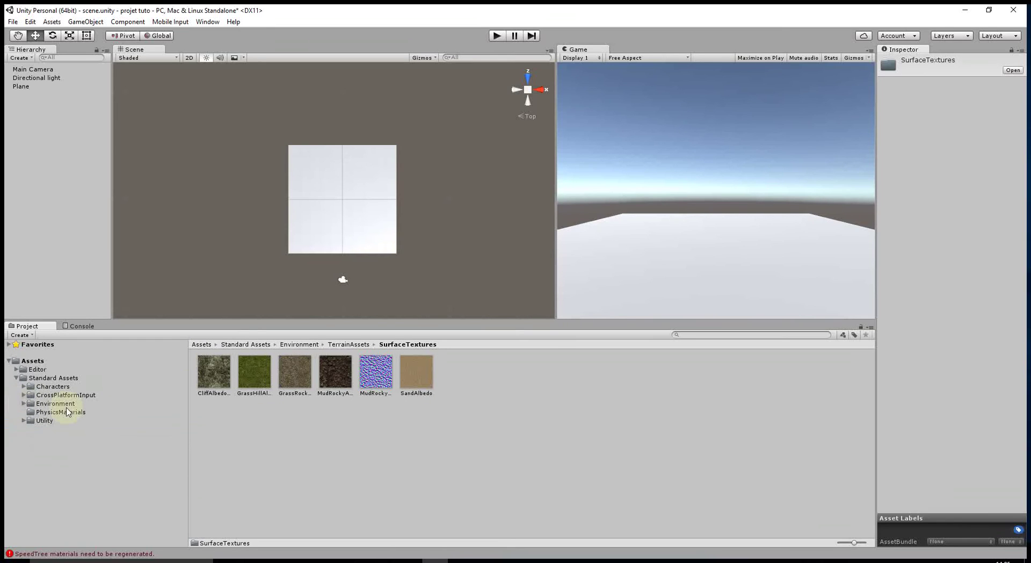
# - Drag the ThirdPersonController prefab from ThirdPersonCharacter > Prefabs onto the plane
pyautogui.click(115, 386)
pyautogui.click(209, 377)
pyautogui.click(290, 387)
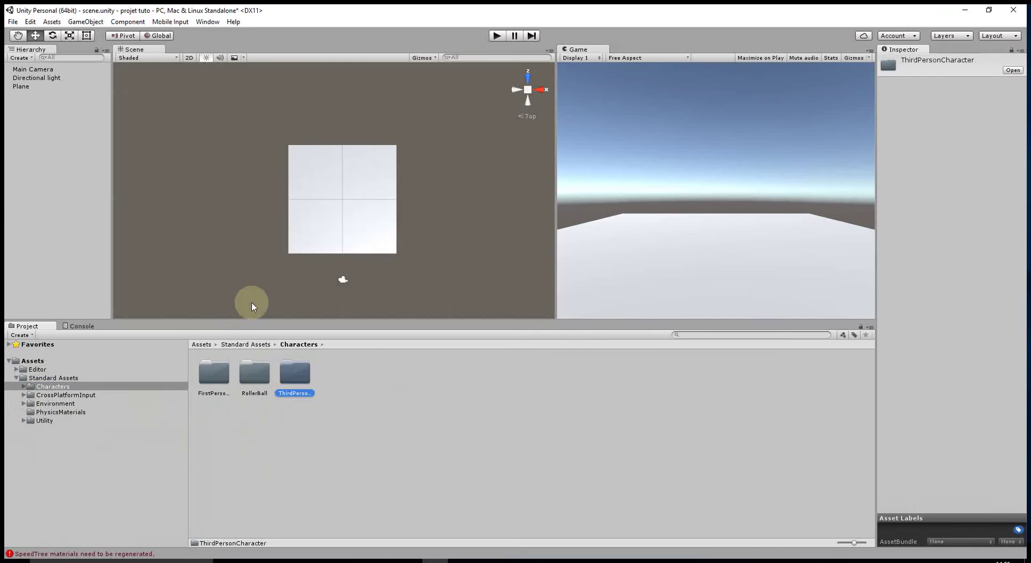
pyautogui.doubleClick(292, 376)
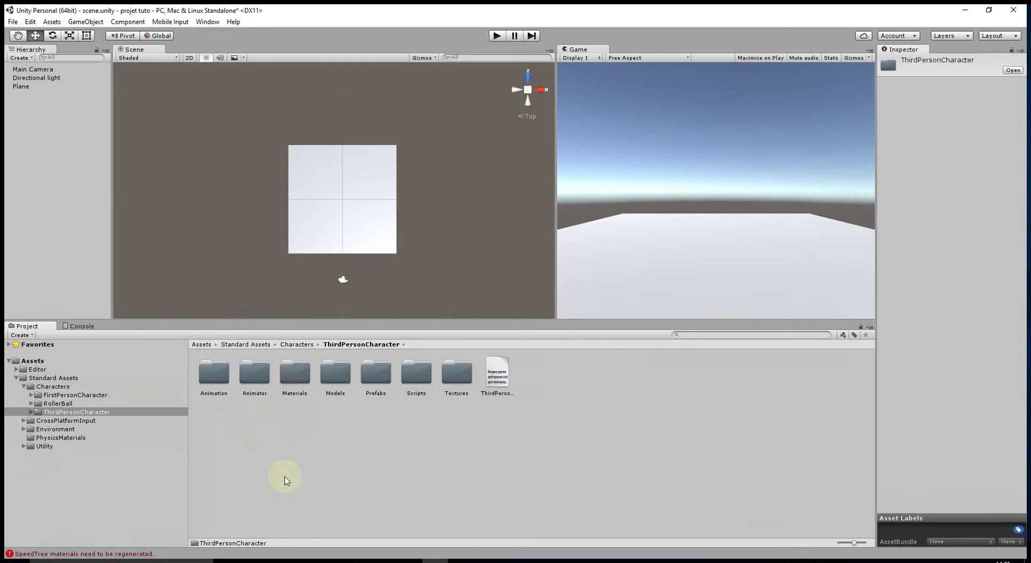
pyautogui.click(375, 378)
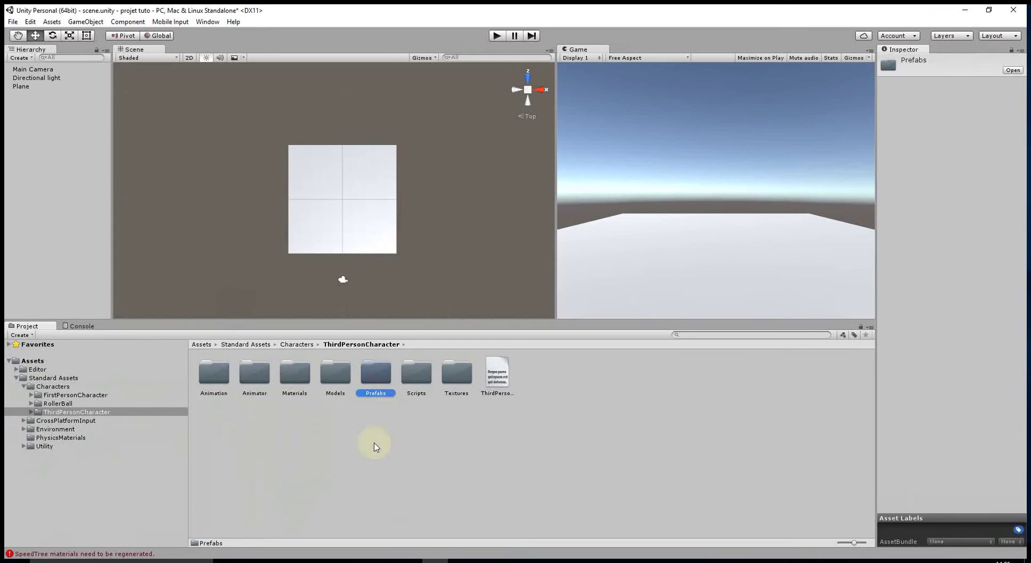
pyautogui.click(375, 445)
pyautogui.doubleClick(370, 386)
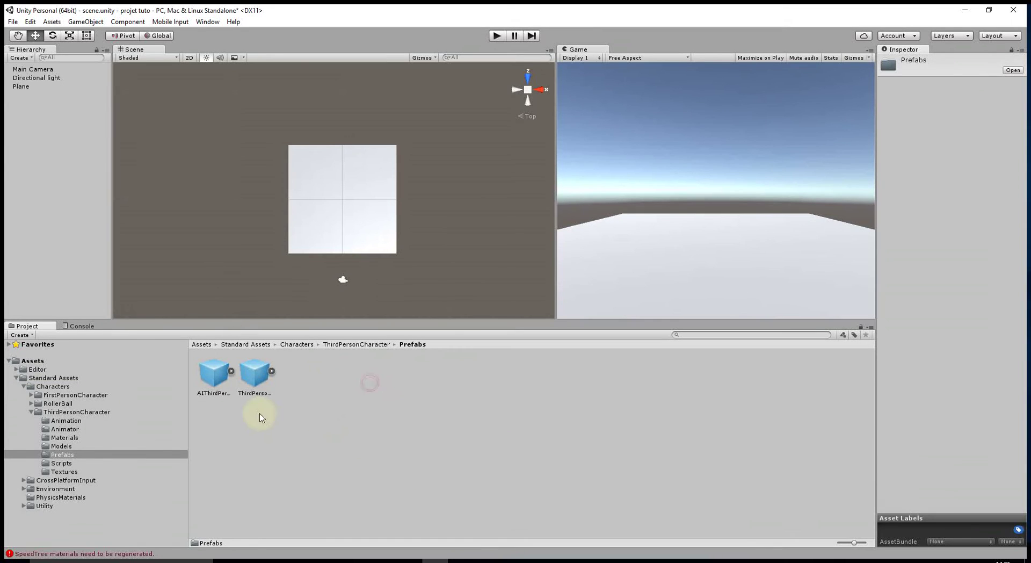
pyautogui.click(261, 382)
pyautogui.moveTo(260, 382); pyautogui.dragTo(285, 332)
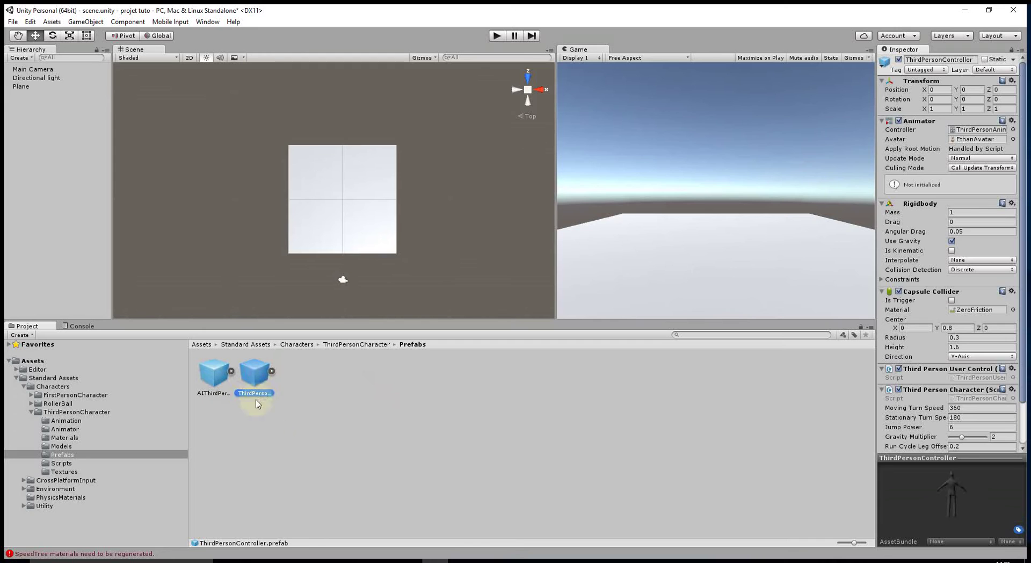
pyautogui.moveTo(284, 332); pyautogui.dragTo(340, 221)
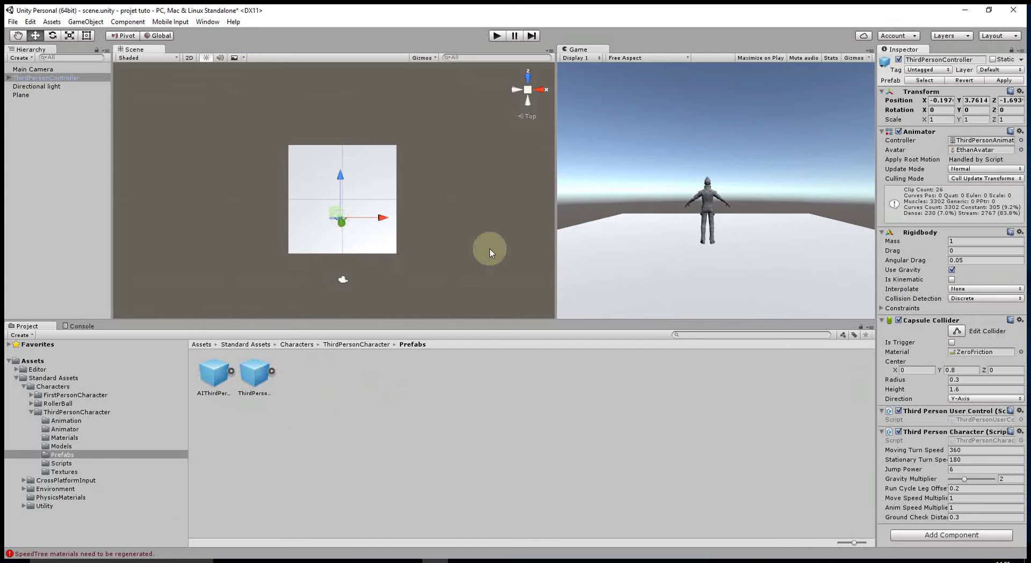
# - Orbit to a perspective side view and enter Play mode
pyautogui.scroll(3, 485, 193)
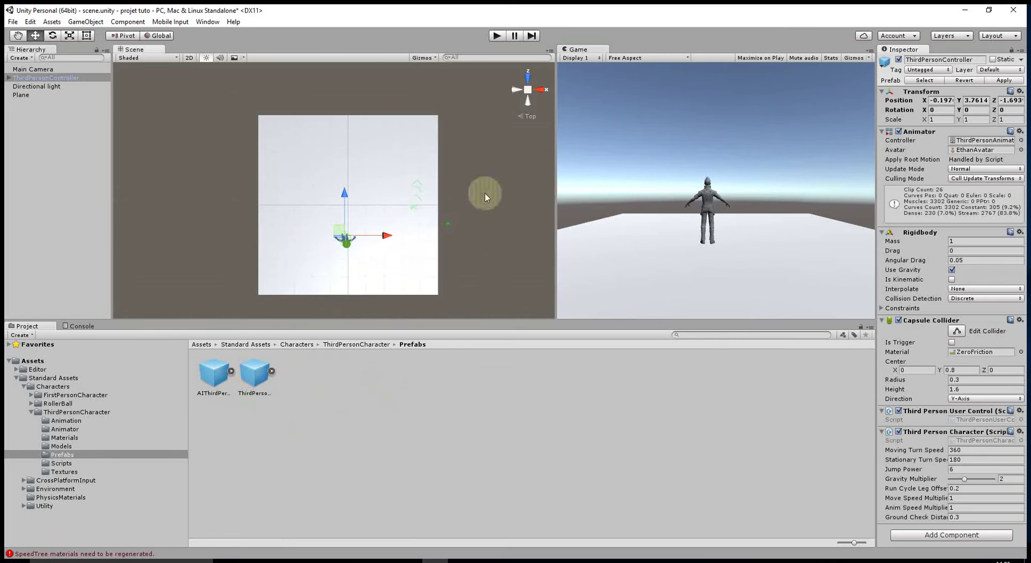
pyautogui.moveTo(485, 193)
pyautogui.keyDown('alt'); pyautogui.mouseDown()
pyautogui.moveTo(429, 183)
pyautogui.moveTo(413, 254)
pyautogui.mouseUp(); pyautogui.keyUp('alt')
pyautogui.click(498, 37)
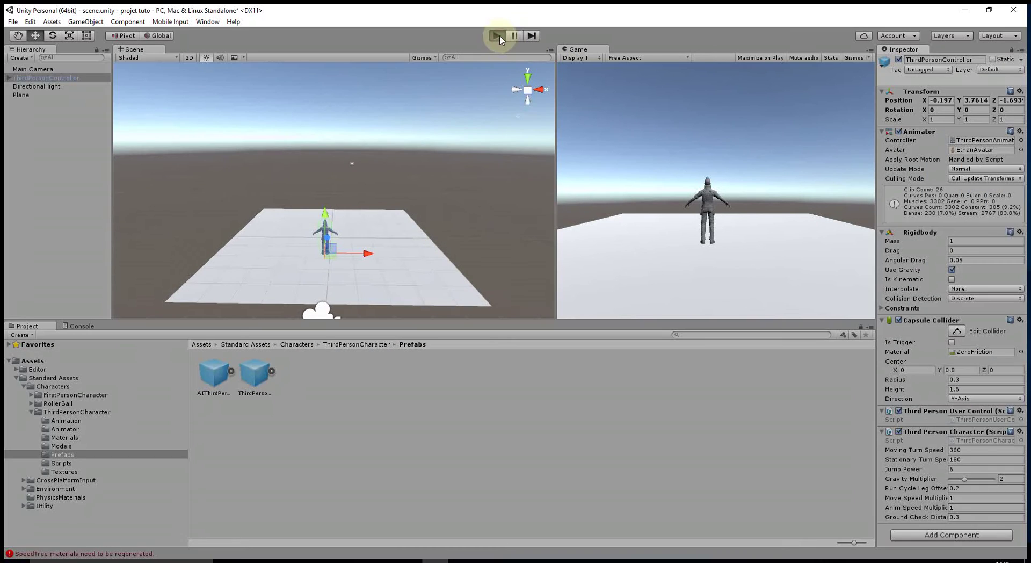
# - Run, turn and jump the character around the plane with WASD and Space, then stop Play mode
pyautogui.press('w')
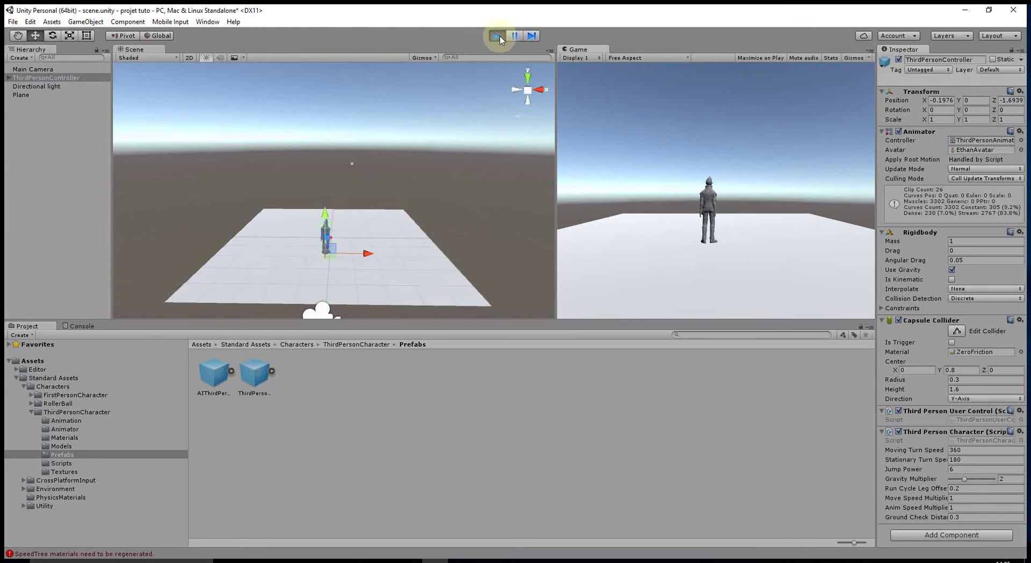
pyautogui.press('s')
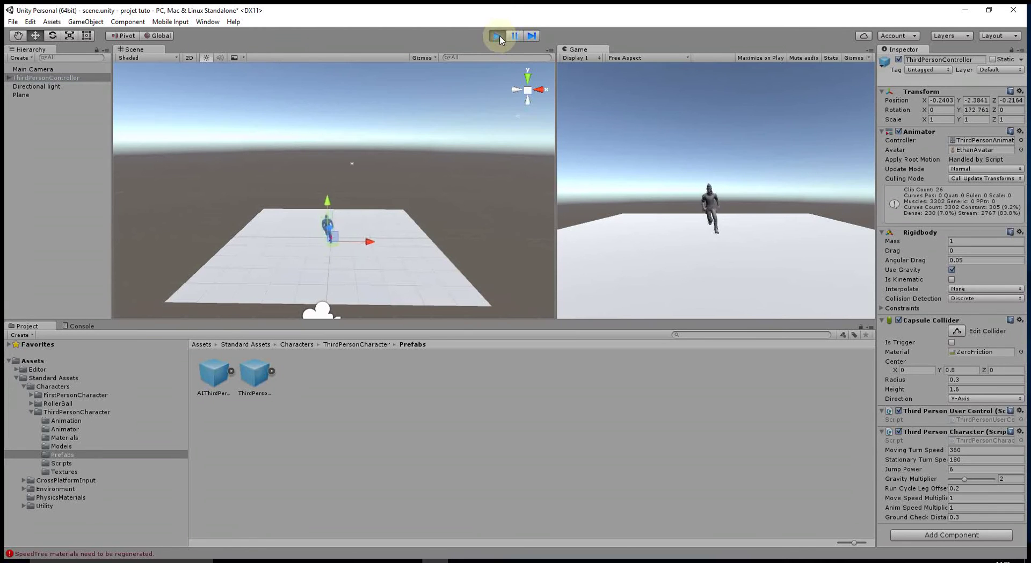
pyautogui.press('d')
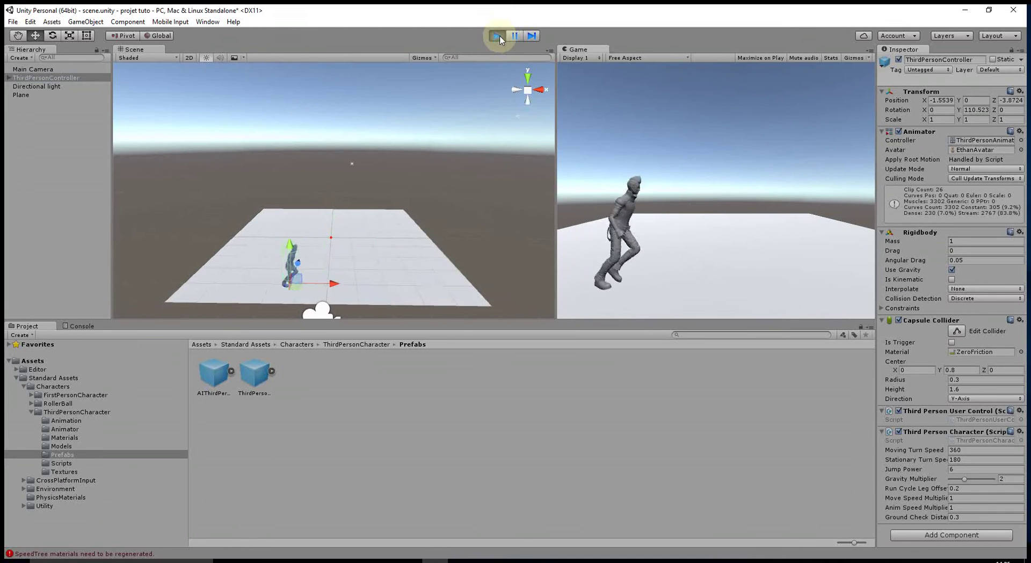
pyautogui.press('a')
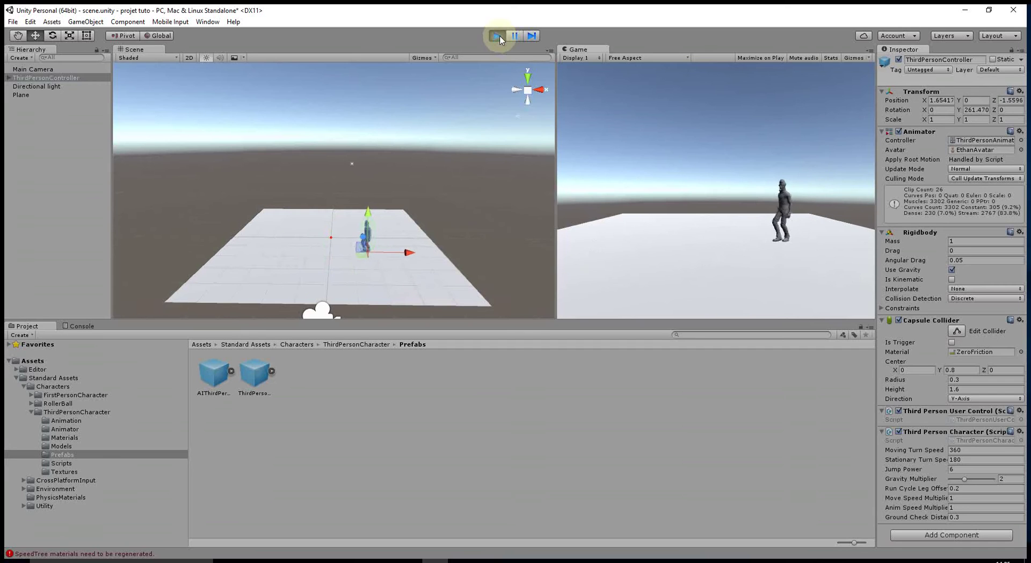
pyautogui.press('space')
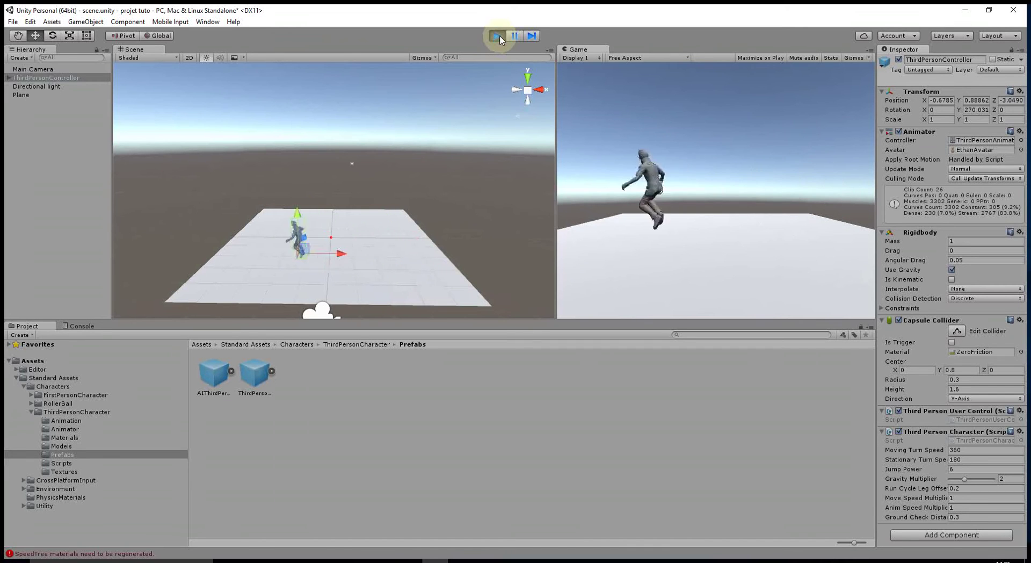
pyautogui.press('d')
pyautogui.press('w')
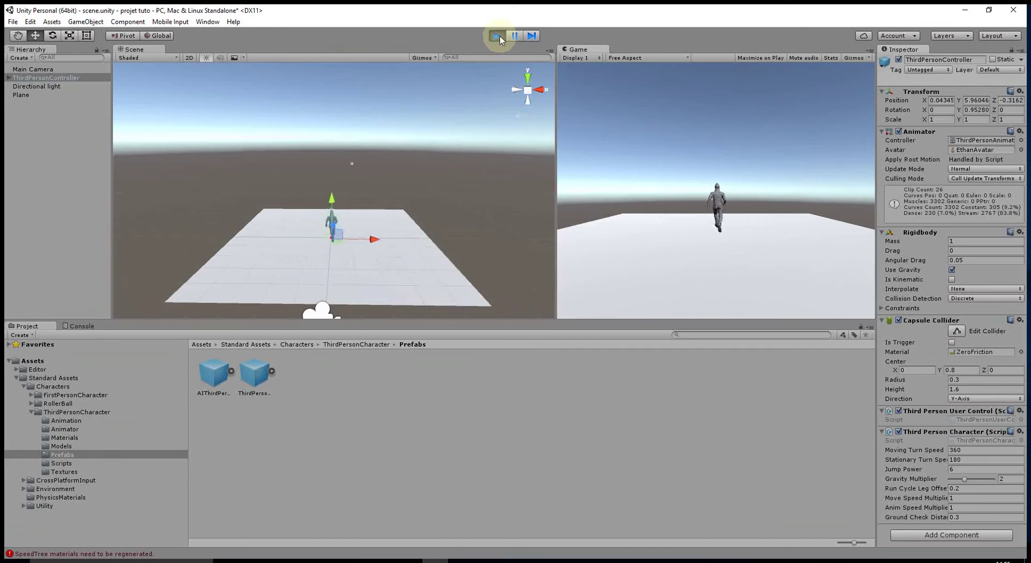
pyautogui.press('space')
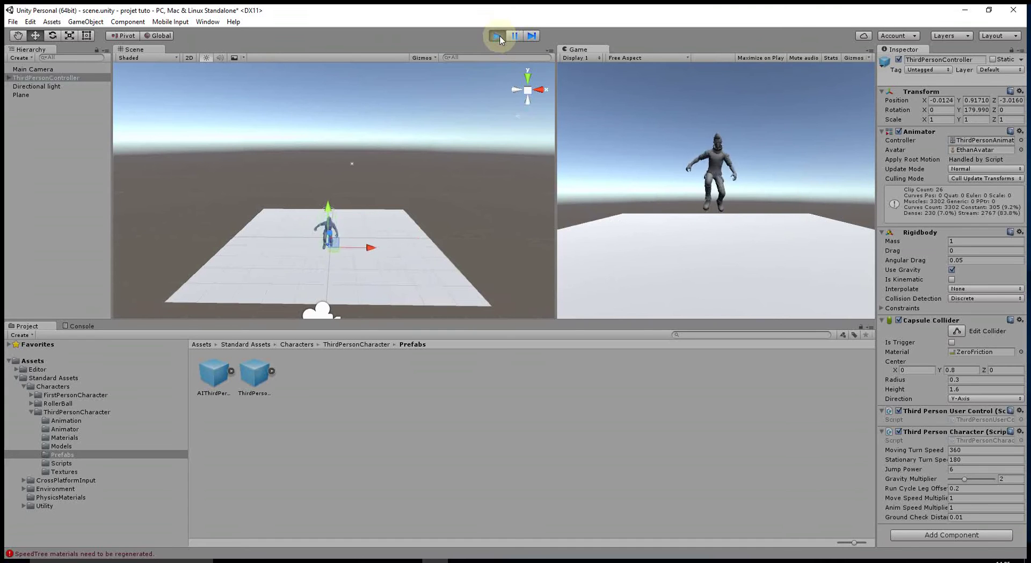
pyautogui.press('a')
pyautogui.press('w')
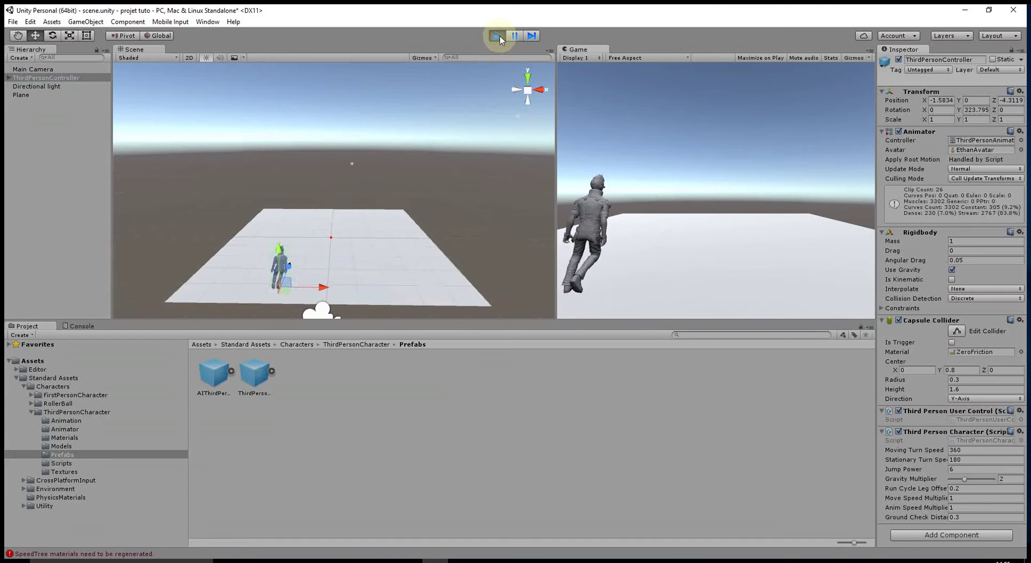
pyautogui.press('d')
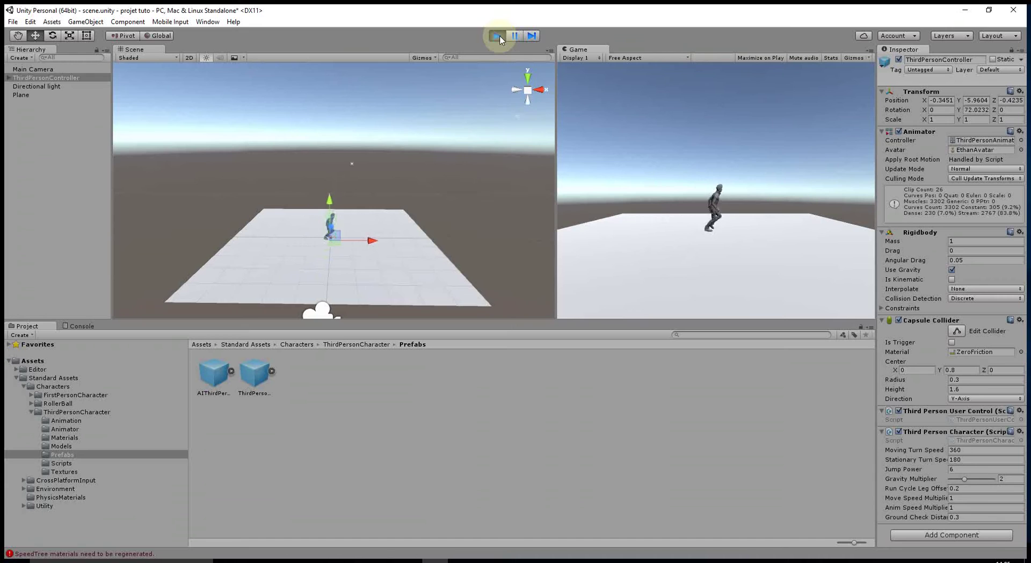
pyautogui.press('a')
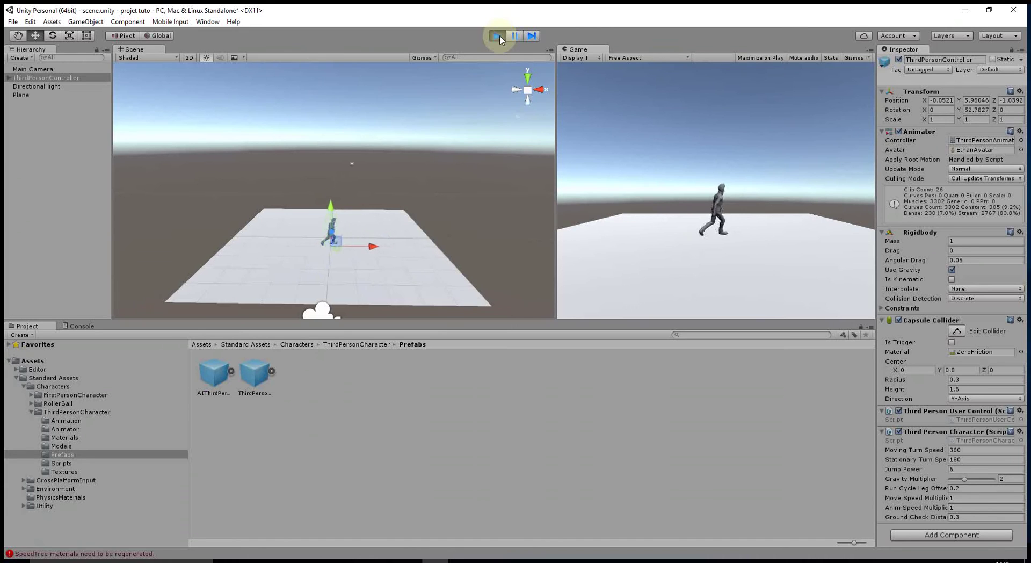
pyautogui.press('w')
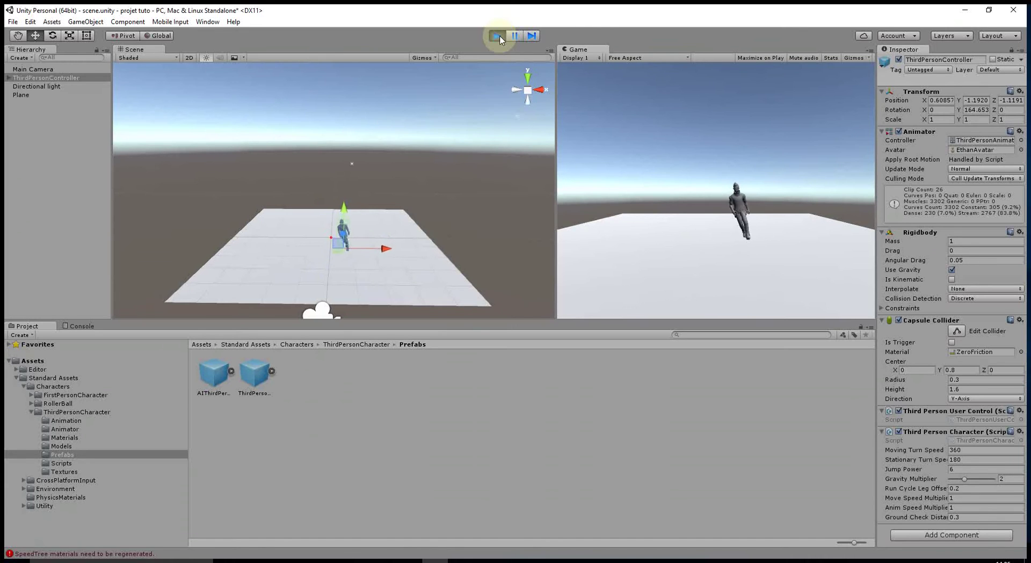
pyautogui.press('d')
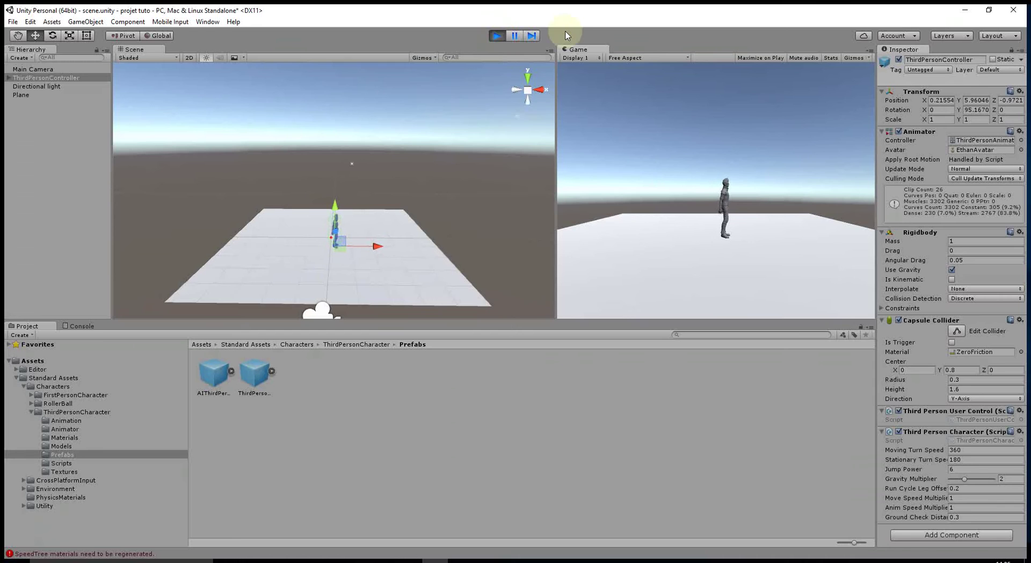
pyautogui.click(491, 38)
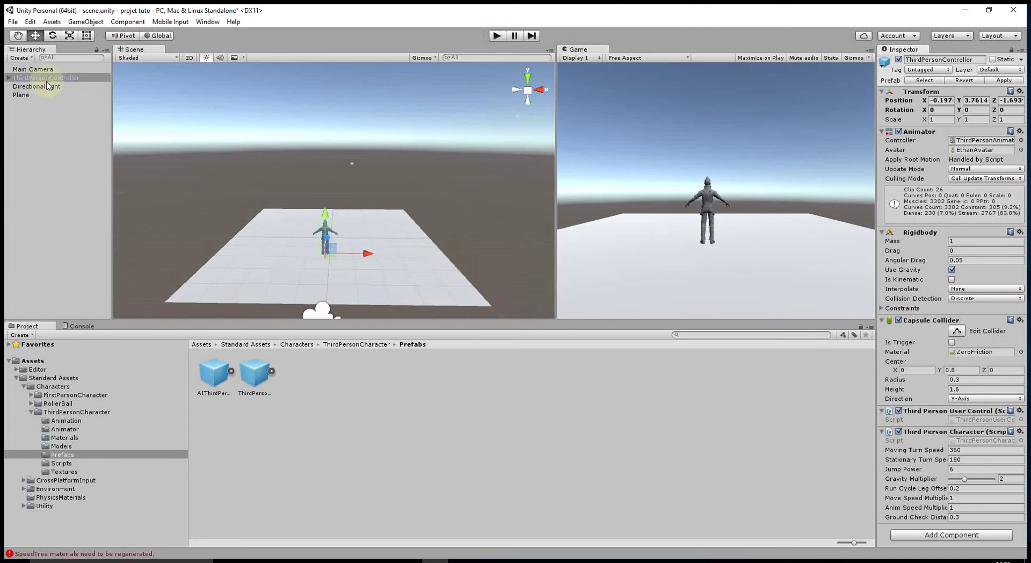
# - Delete the ThirdPersonController and drag the FPSController prefab from FirstPersonCharacter > Prefabs into the scene
pyautogui.click(43, 78)
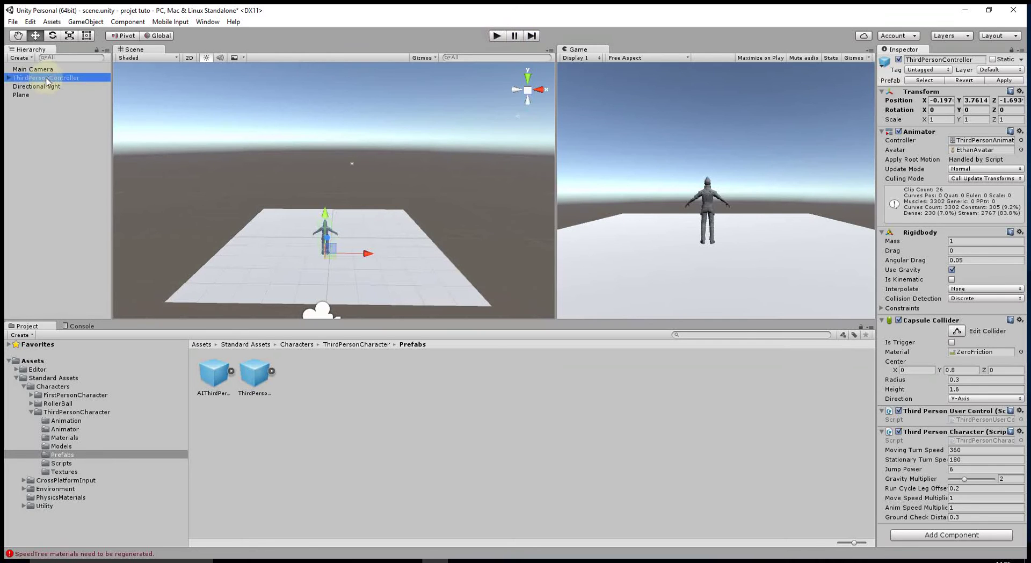
pyautogui.press('Delete')
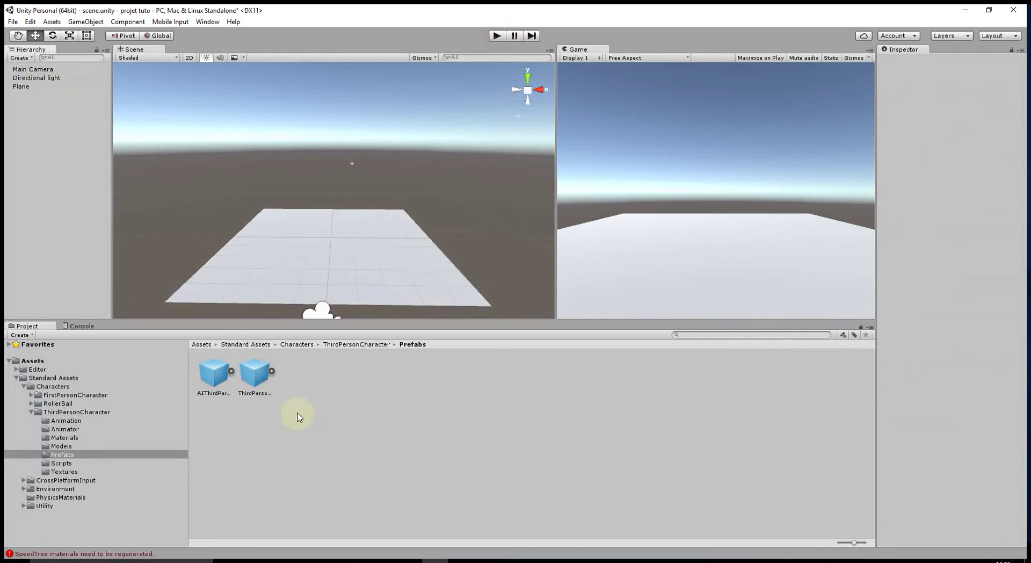
pyautogui.click(60, 397)
pyautogui.click(252, 375)
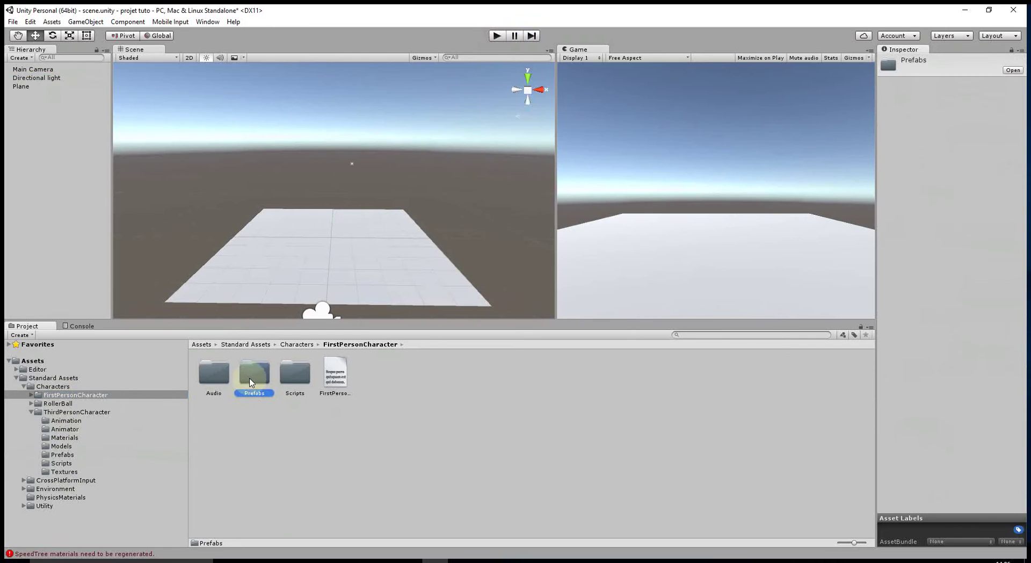
pyautogui.doubleClick(253, 376)
pyautogui.click(214, 376)
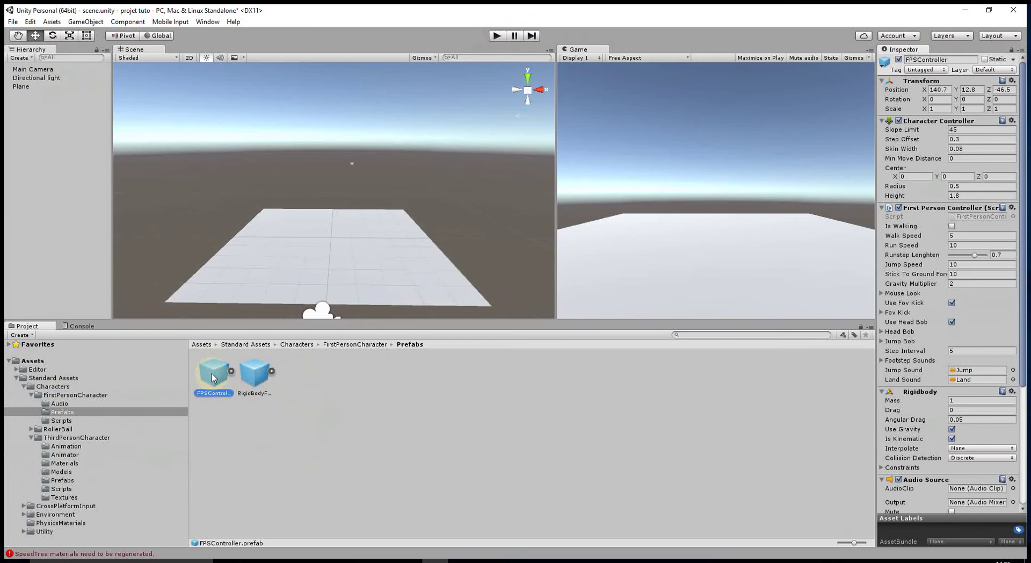
pyautogui.moveTo(212, 372); pyautogui.dragTo(328, 255)
# - Lower the FPSController to Y 0.912, just above the plane
pyautogui.click(28, 81)
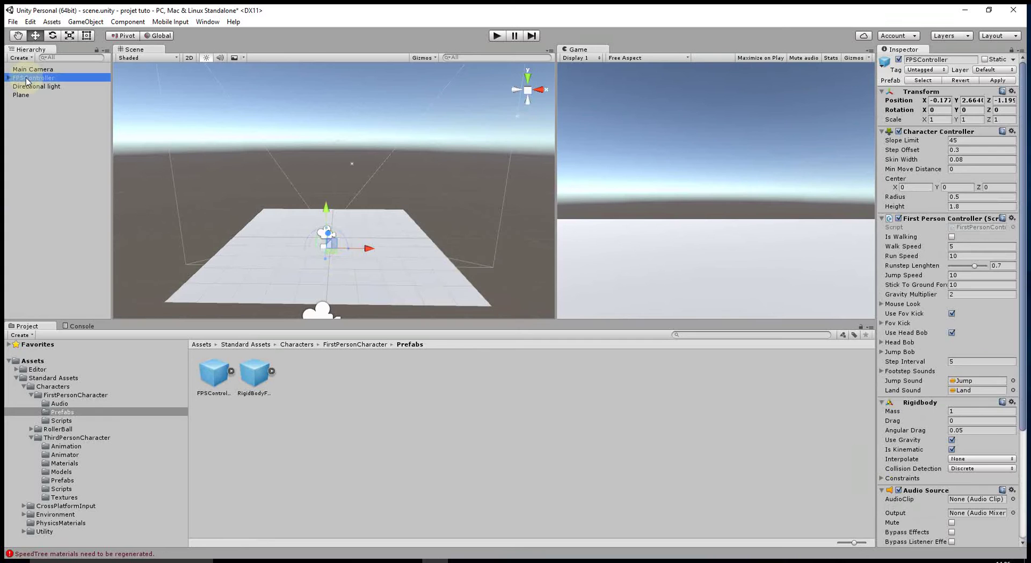
pyautogui.click(28, 78)
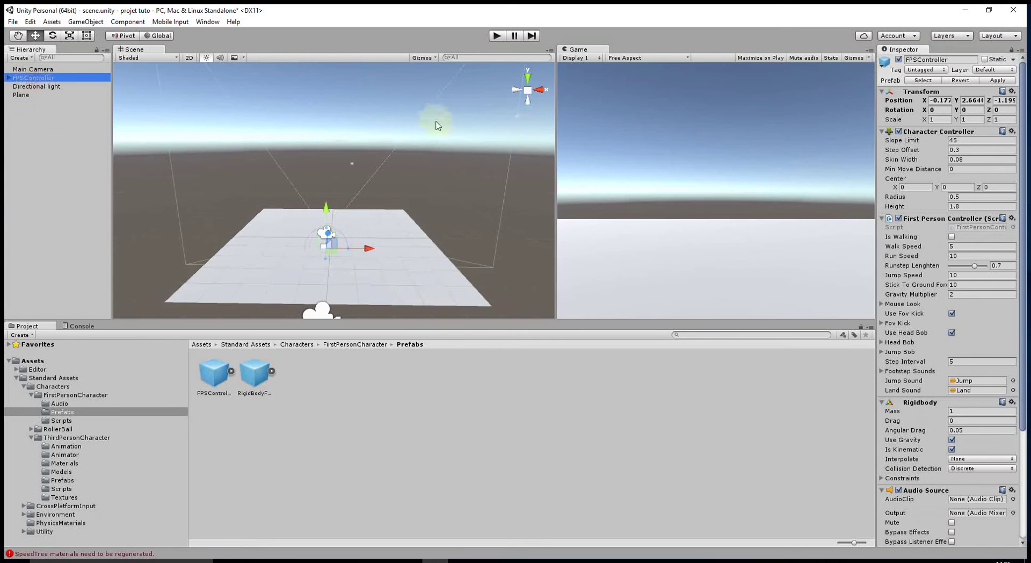
pyautogui.scroll(2, 363, 273)
pyautogui.moveTo(363, 272); pyautogui.dragTo(395, 165, button='middle')
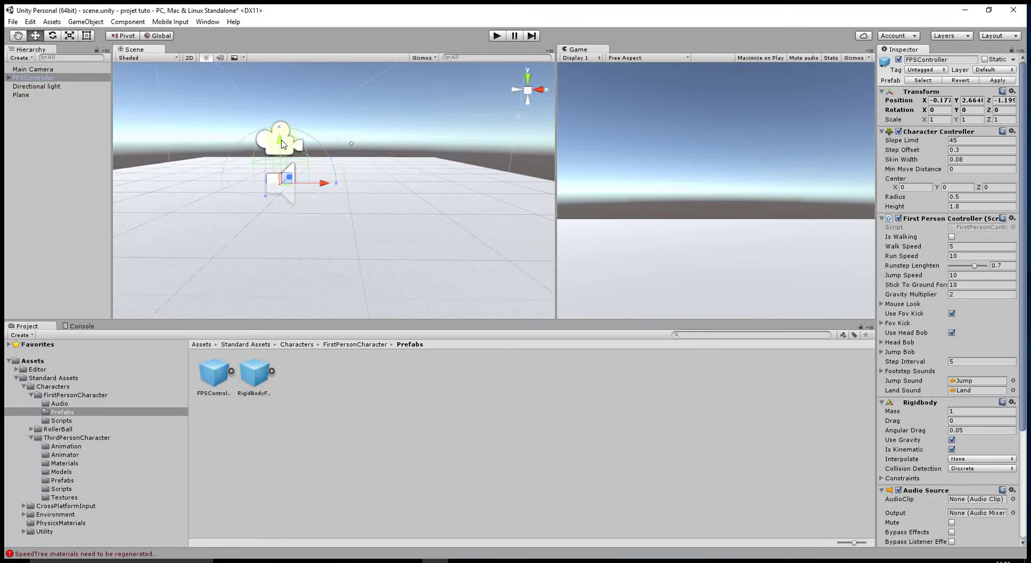
pyautogui.moveTo(282, 144)
pyautogui.mouseDown()
pyautogui.moveTo(291, 86)
pyautogui.moveTo(306, 112)
pyautogui.mouseUp()
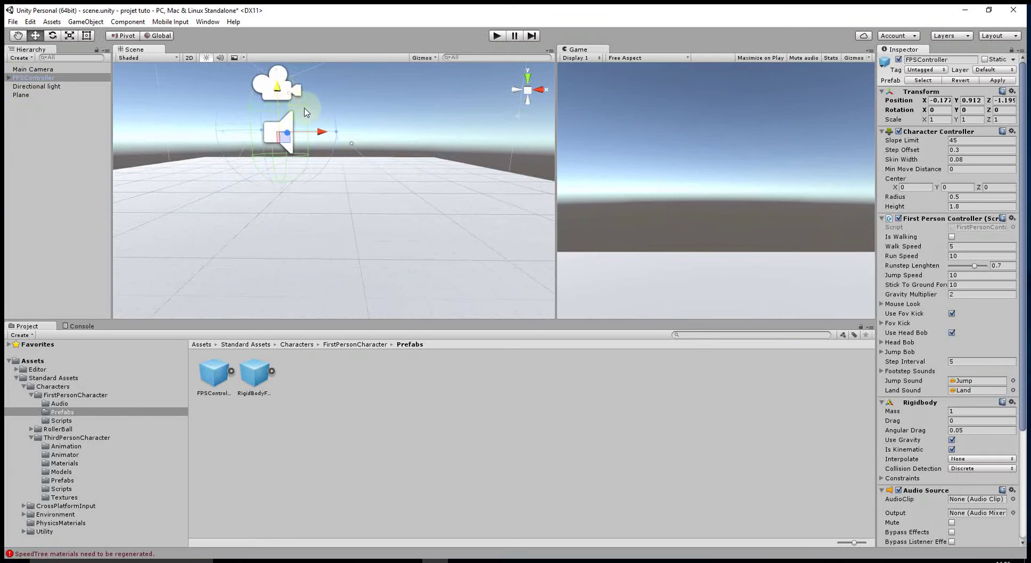
pyautogui.scroll(-3, 405, 194)
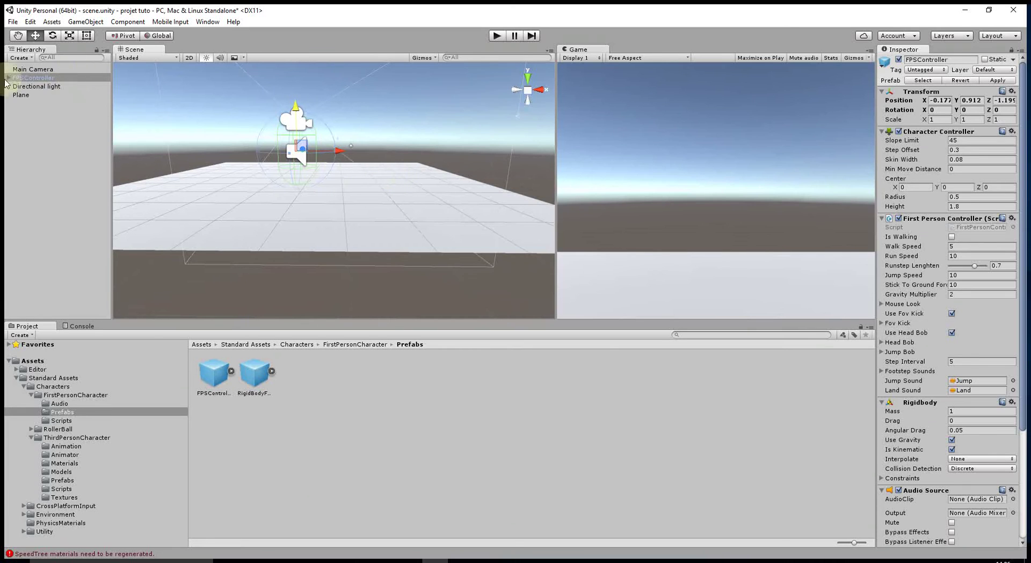
# - Expand FPSController and inspect its FirstPersonCharacter camera
pyautogui.click(745, 242)
pyautogui.click(314, 149)
pyautogui.click(8, 78)
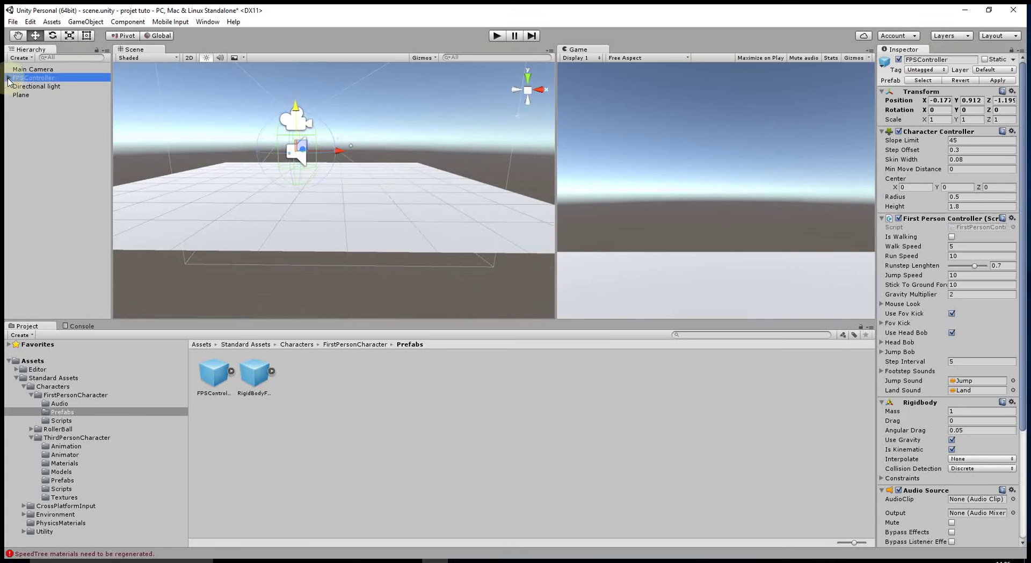
pyautogui.click(27, 87)
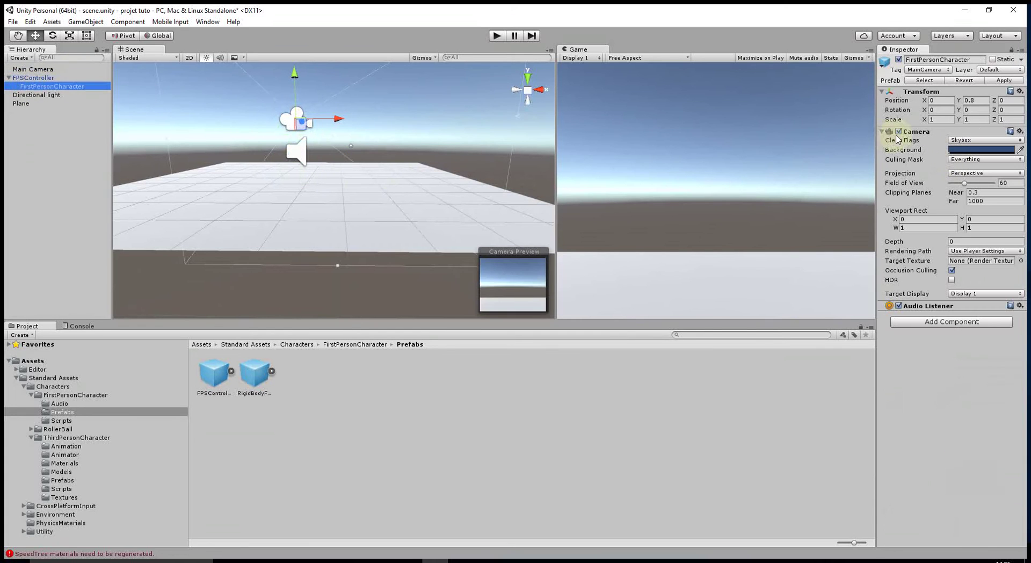
# - Delete the Main Camera from the Hierarchy and start a play test
pyautogui.click(8, 77)
pyautogui.click(30, 70)
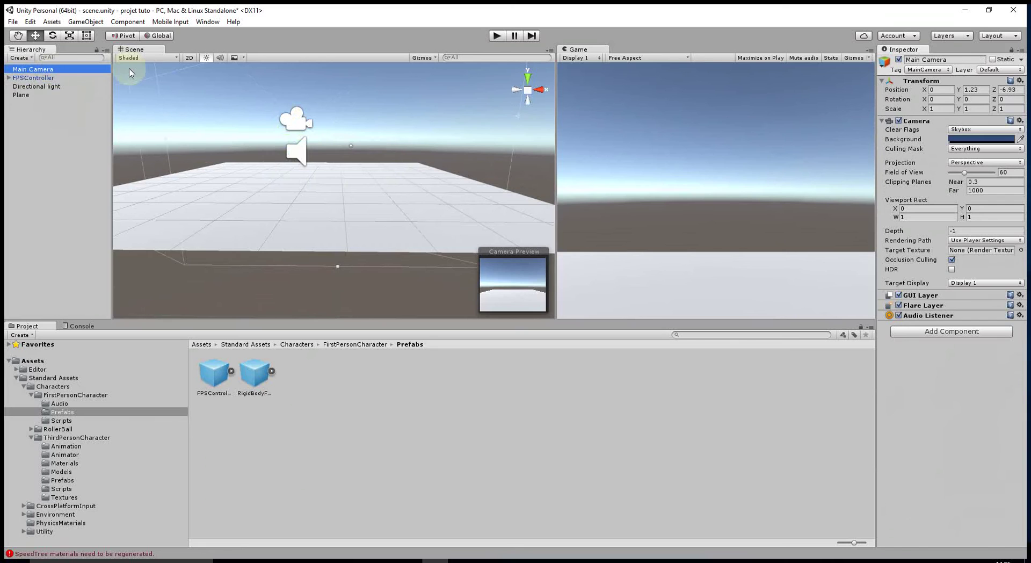
pyautogui.rightClick(61, 75)
pyautogui.click(80, 130)
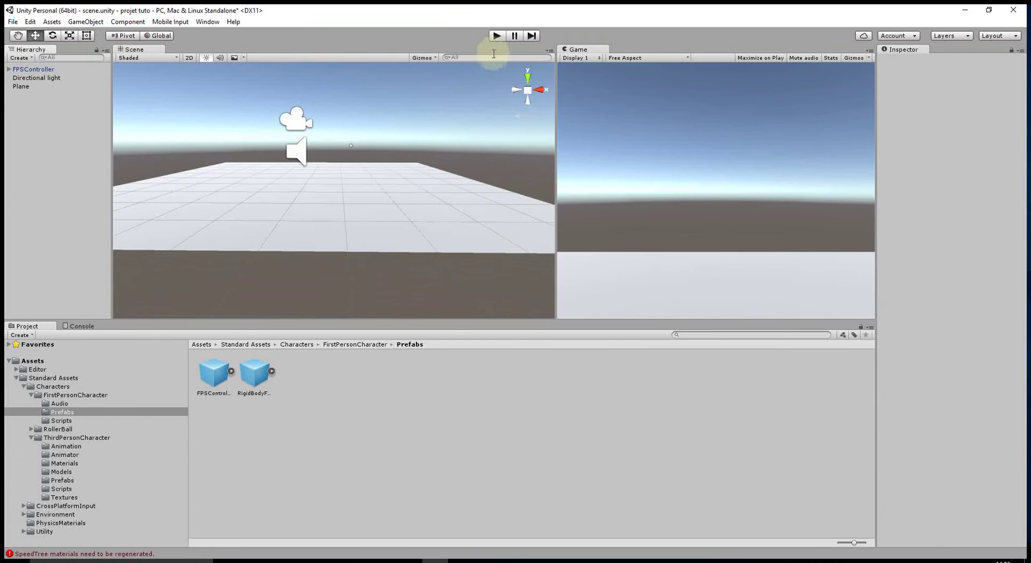
pyautogui.click(497, 36)
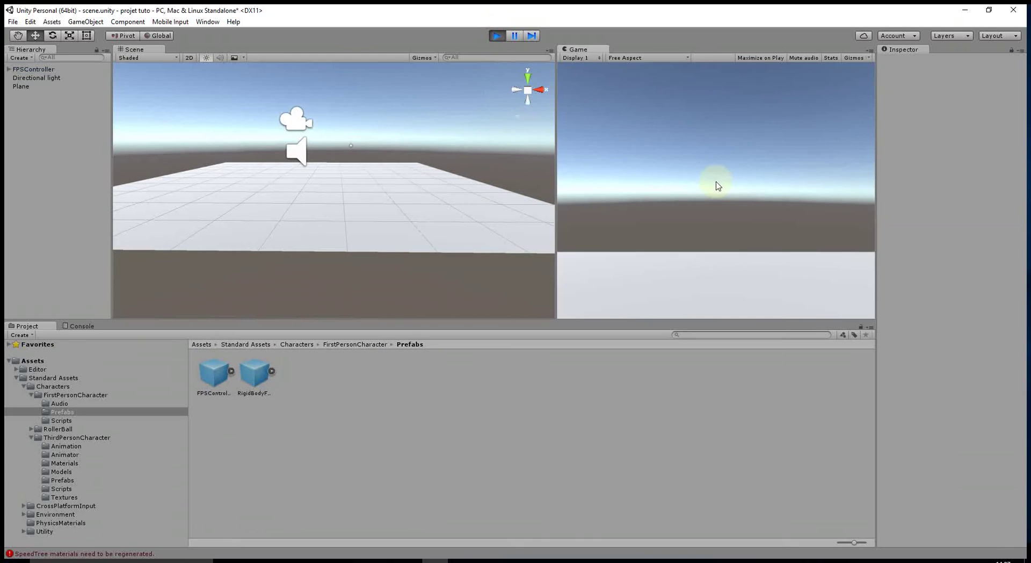
pyautogui.press('d')
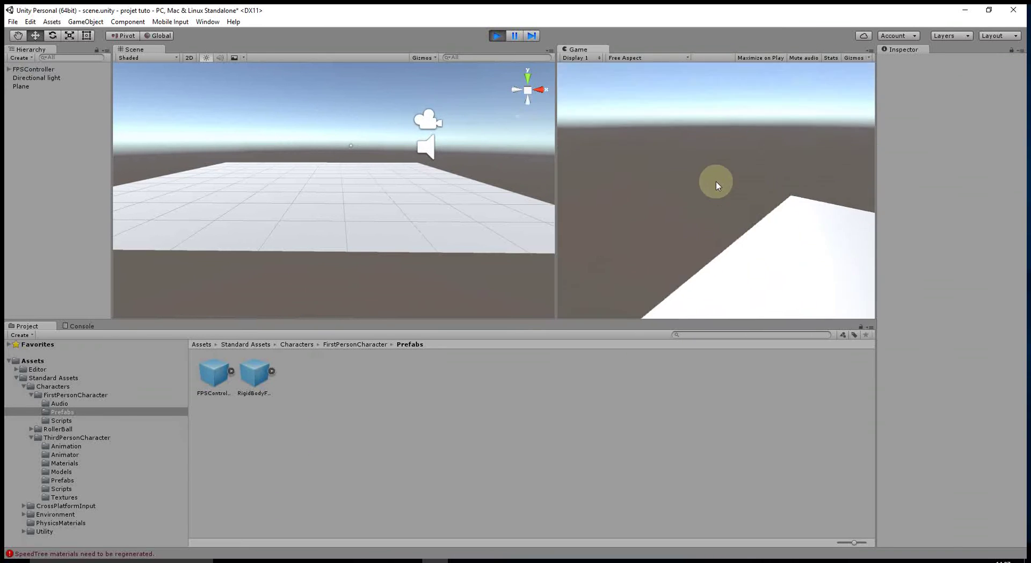
pyautogui.press('a')
pyautogui.press('space')
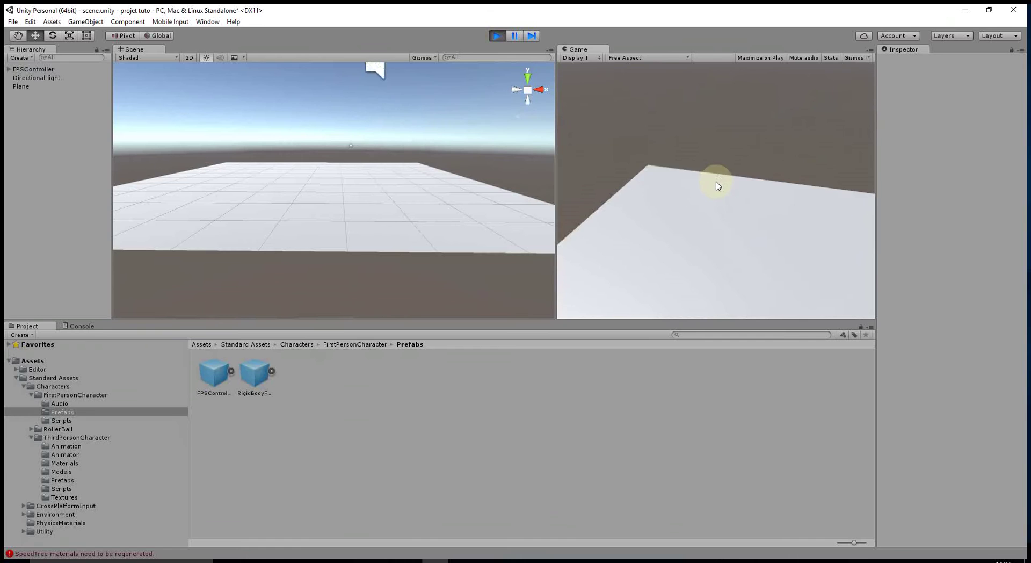
pyautogui.press('a')
pyautogui.press('d')
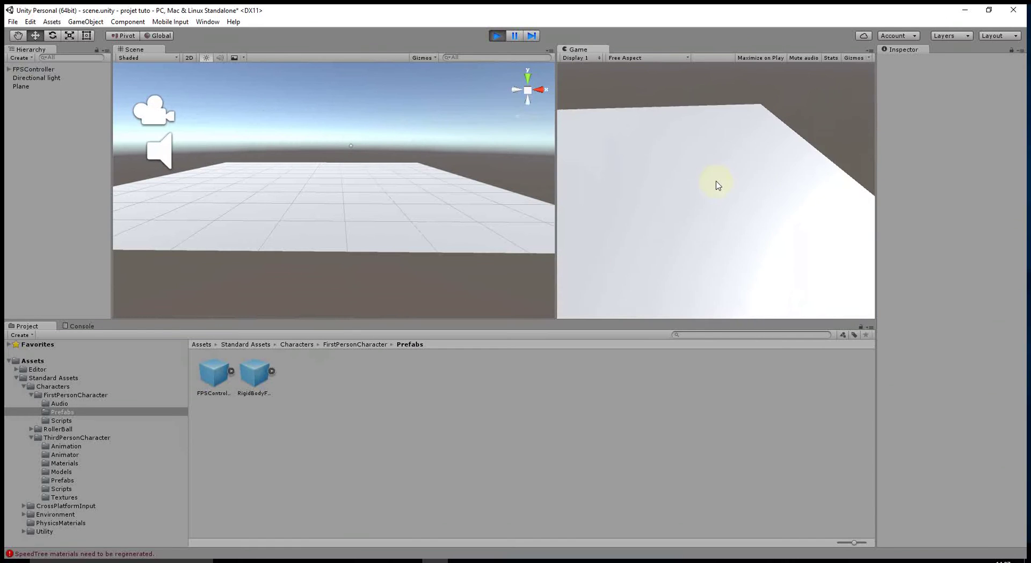
pyautogui.press('a')
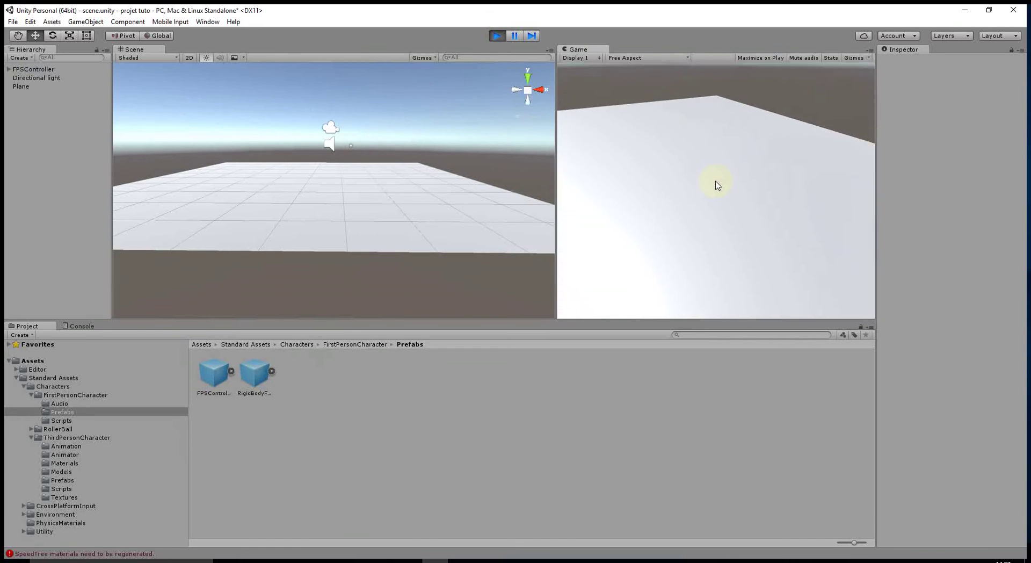
pyautogui.press('a')
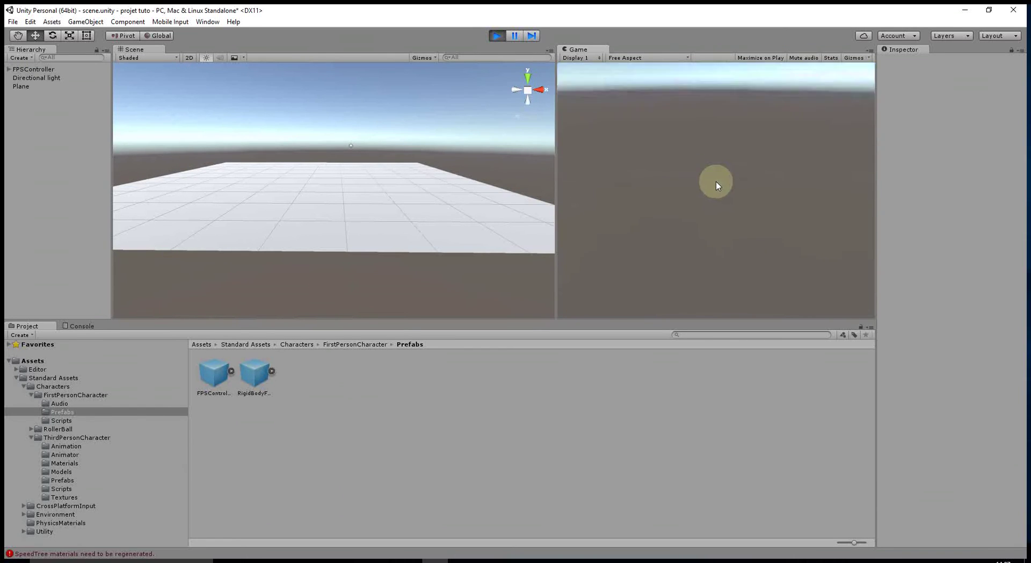
pyautogui.click(497, 35)
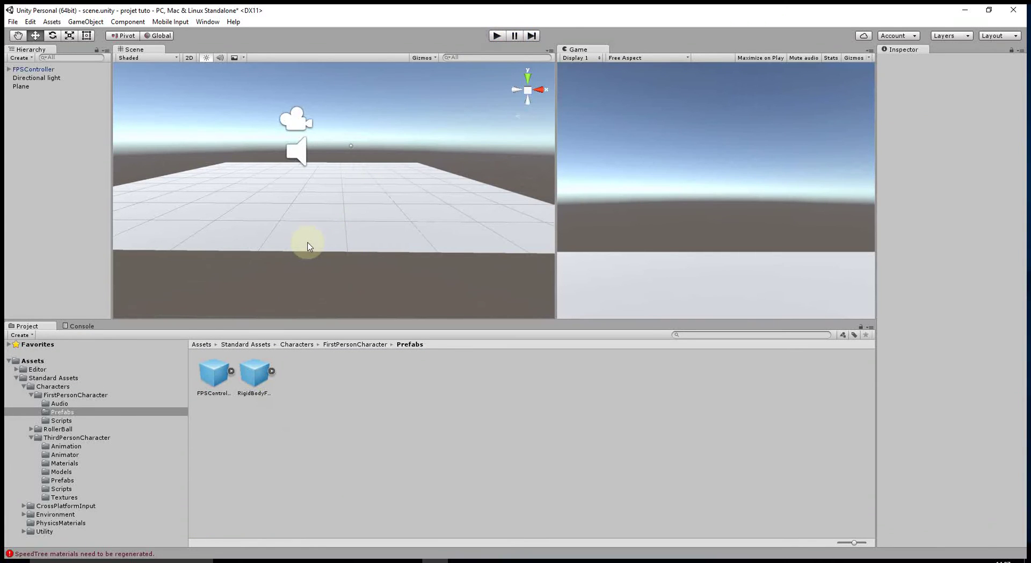
# - Select the Plane and browse Standard Assets to Environment > TerrainAssets > SurfaceTextures
pyautogui.scroll(-3, 397, 196)
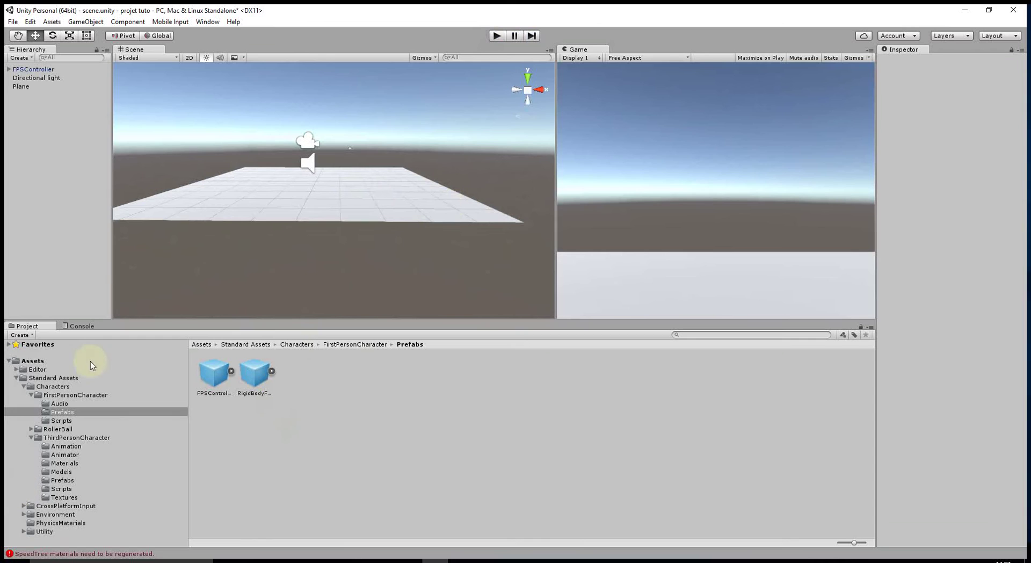
pyautogui.click(32, 88)
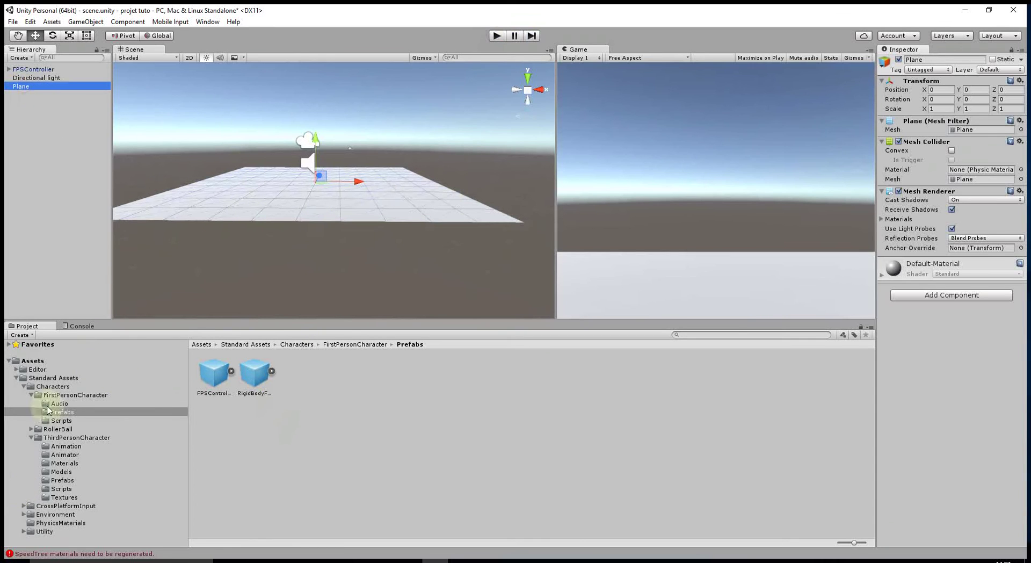
pyautogui.click(15, 378)
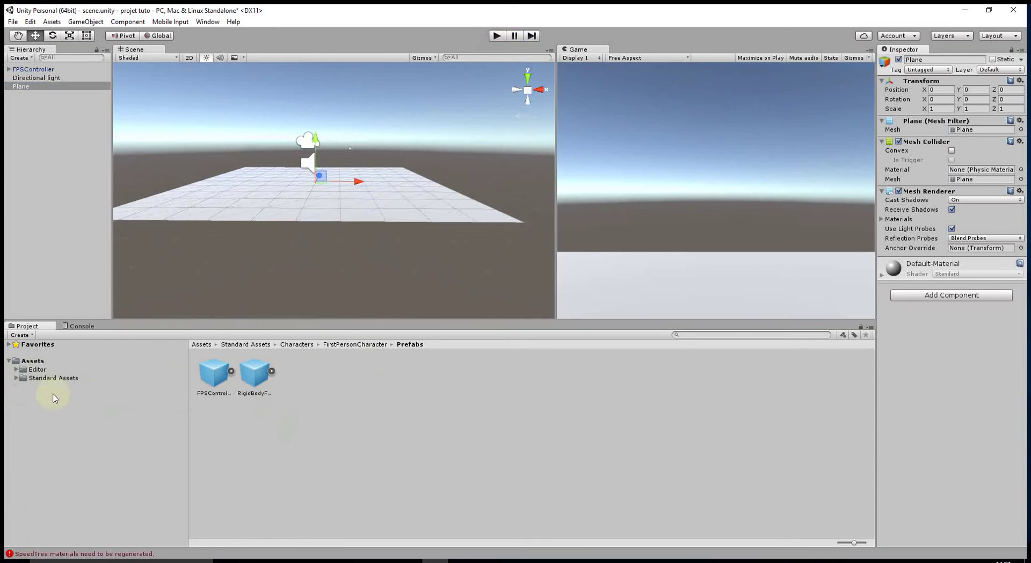
pyautogui.click(16, 378)
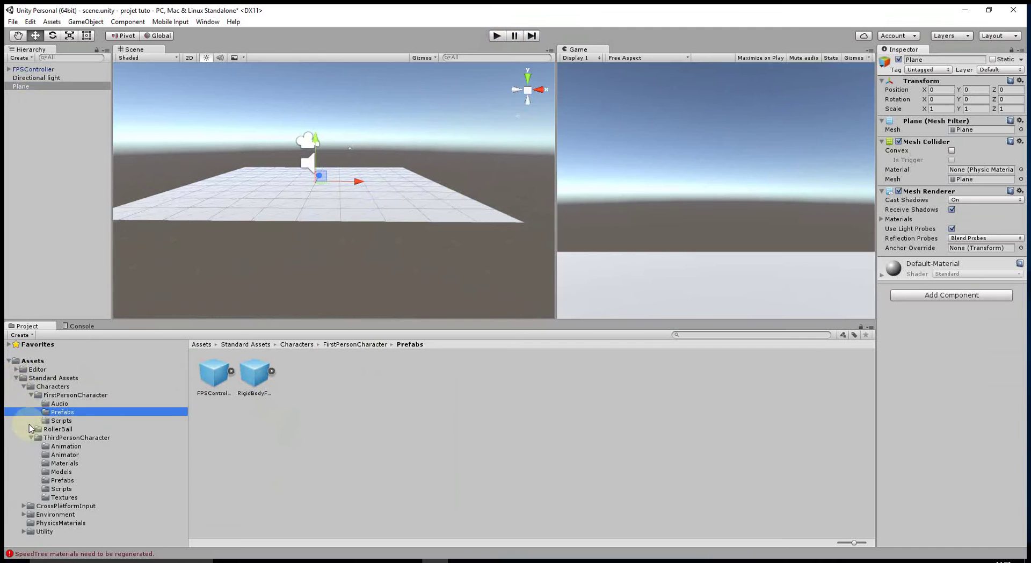
pyautogui.click(25, 387)
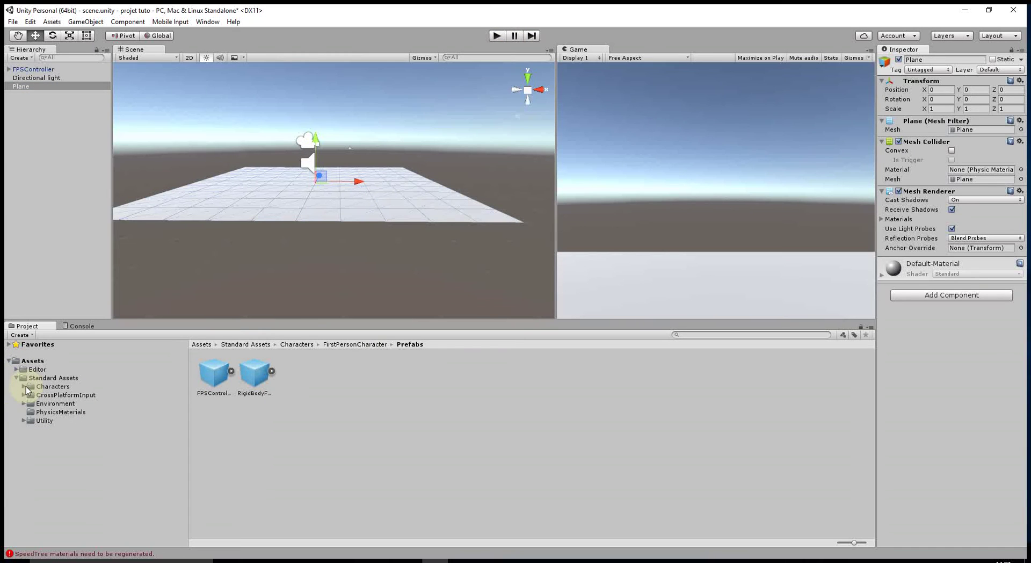
pyautogui.click(46, 404)
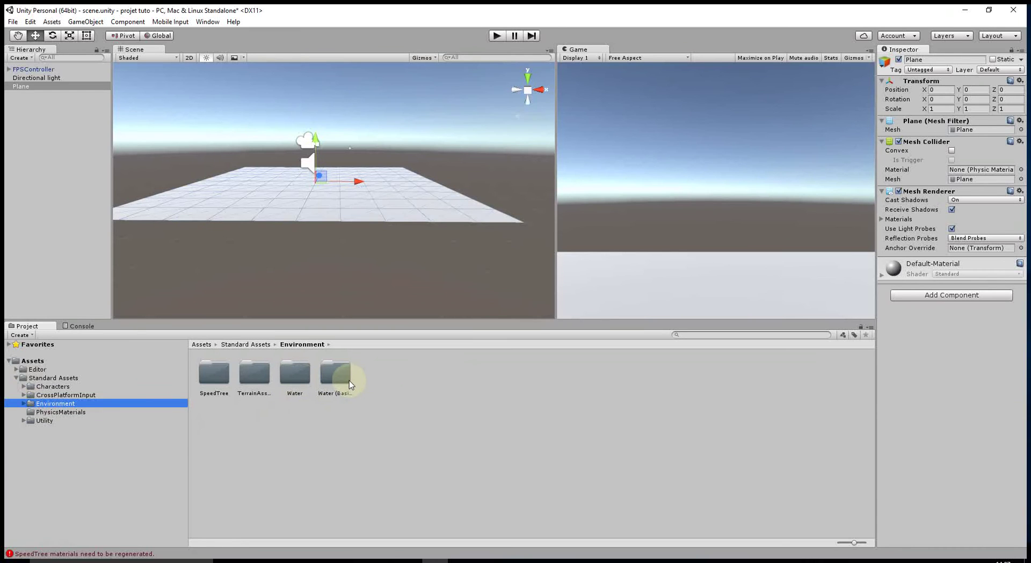
pyautogui.click(261, 388)
pyautogui.doubleClick(261, 387)
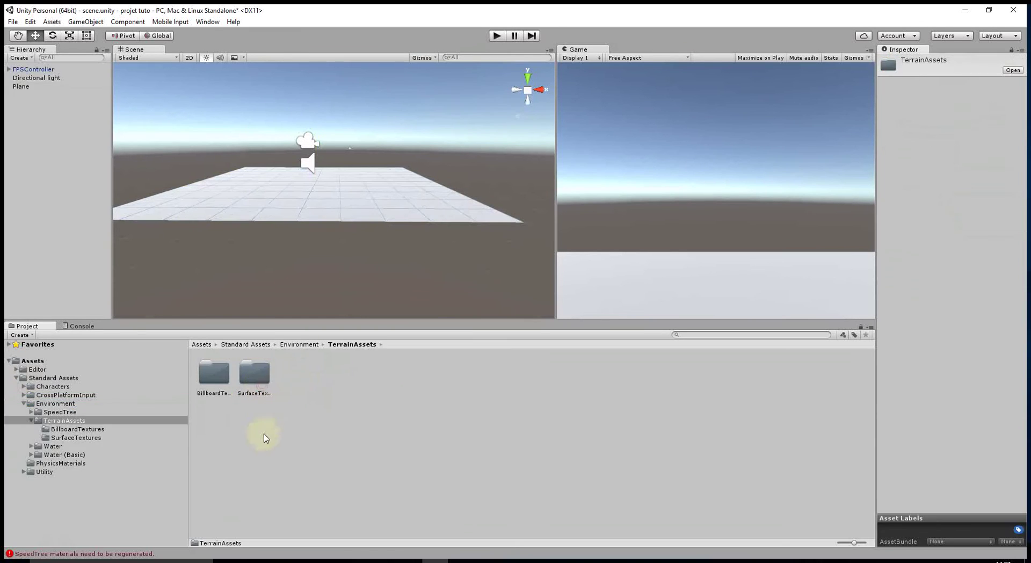
pyautogui.doubleClick(253, 382)
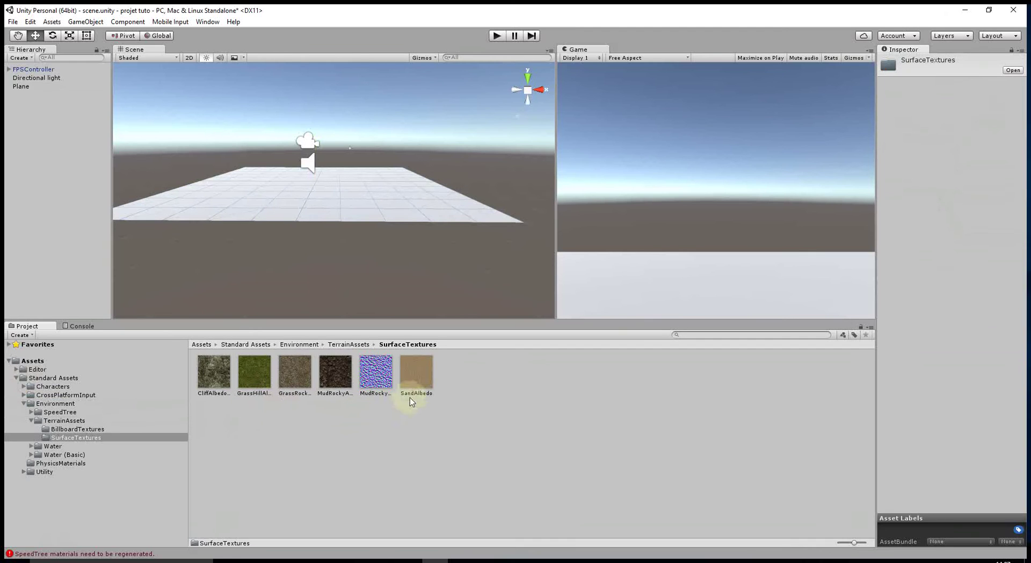
# - Try SandAlbedo and a rocky texture on the plane, settling on GrassHillAlbedo
pyautogui.moveTo(410, 380); pyautogui.dragTo(369, 196)
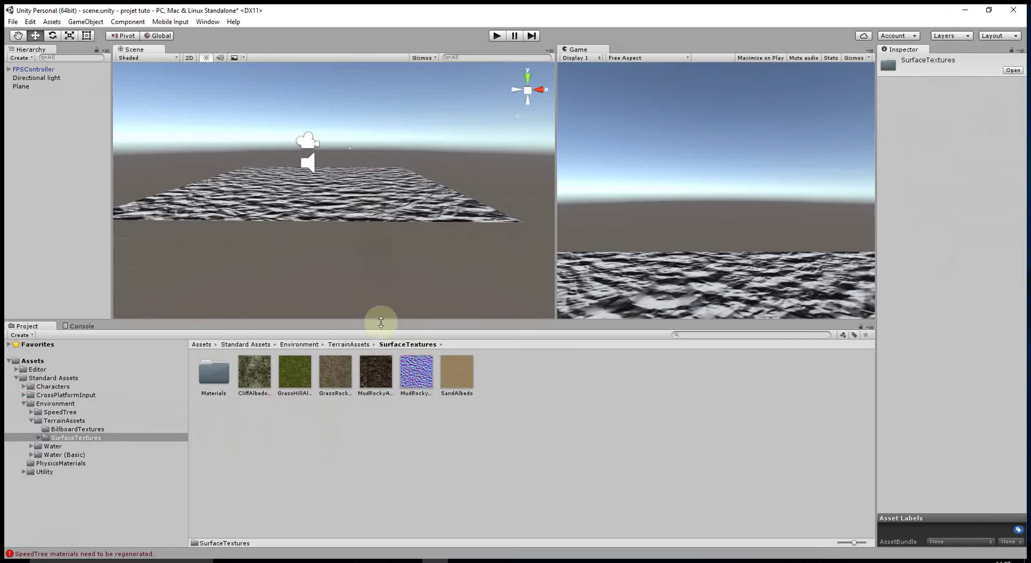
pyautogui.moveTo(374, 376); pyautogui.dragTo(356, 198)
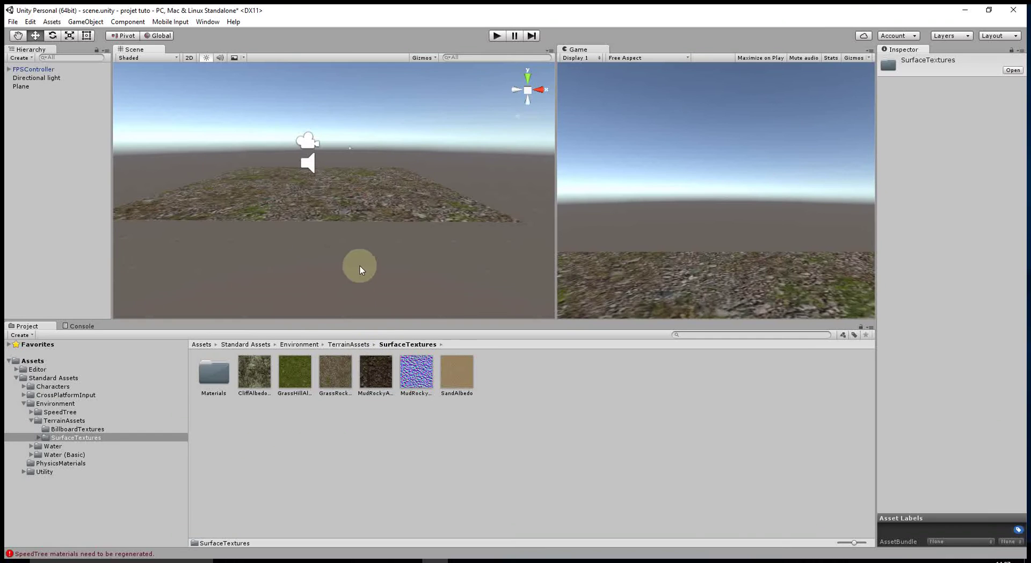
pyautogui.moveTo(299, 362); pyautogui.dragTo(353, 189)
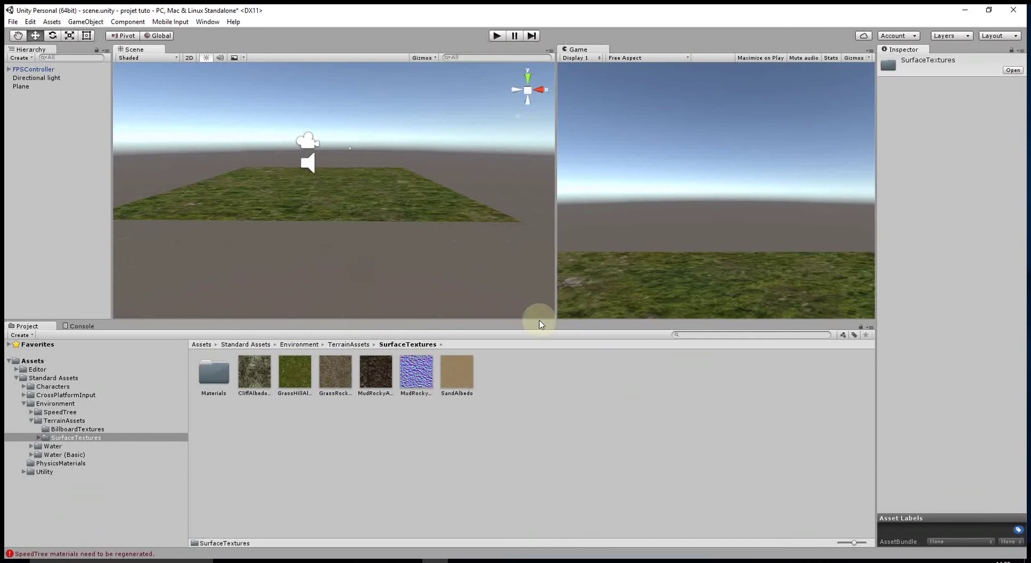
# - Play-test walking on the grass with W and A, then apply SandAlbedo to the plane
pyautogui.click(497, 35)
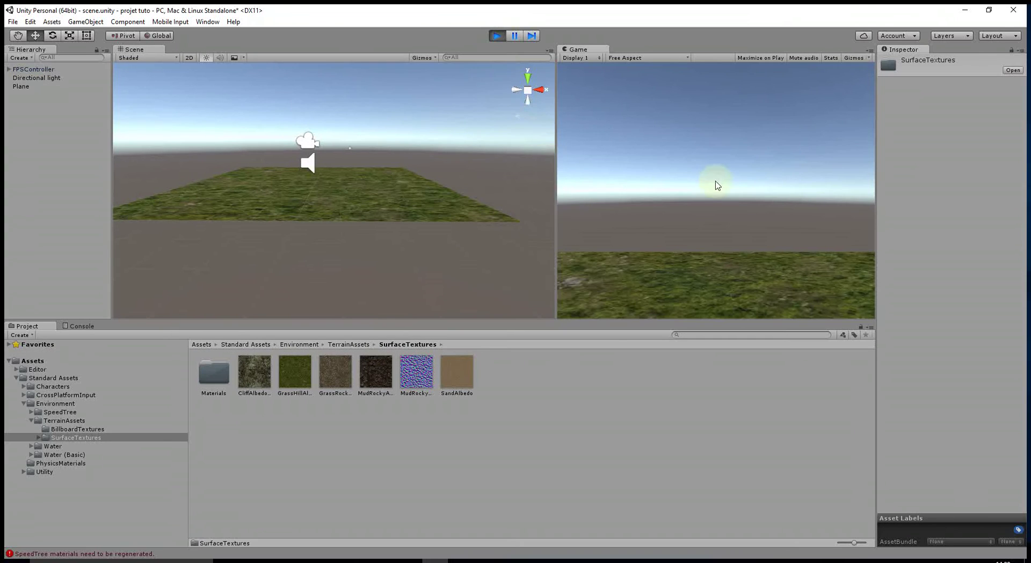
pyautogui.press('w')
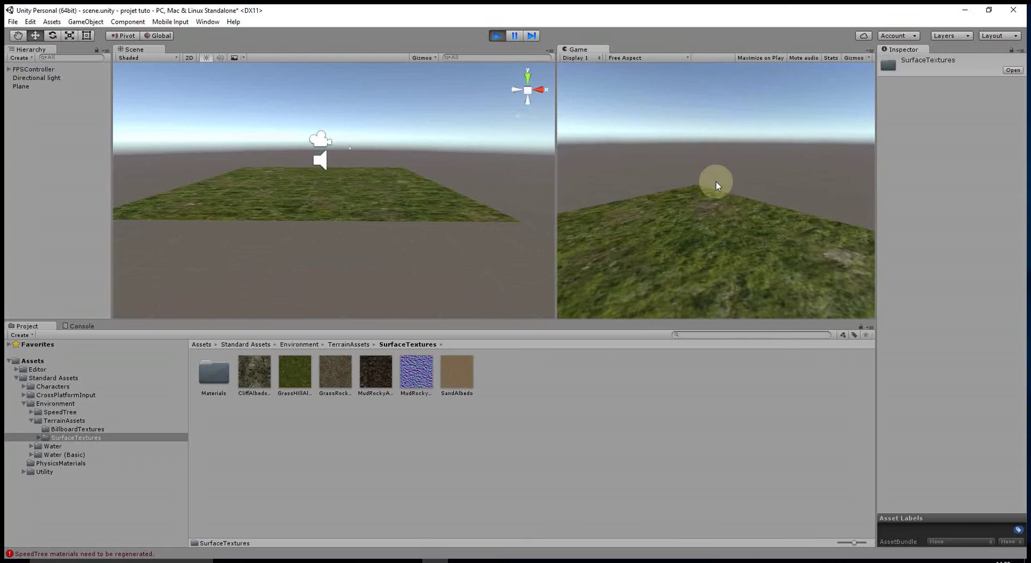
pyautogui.press('a')
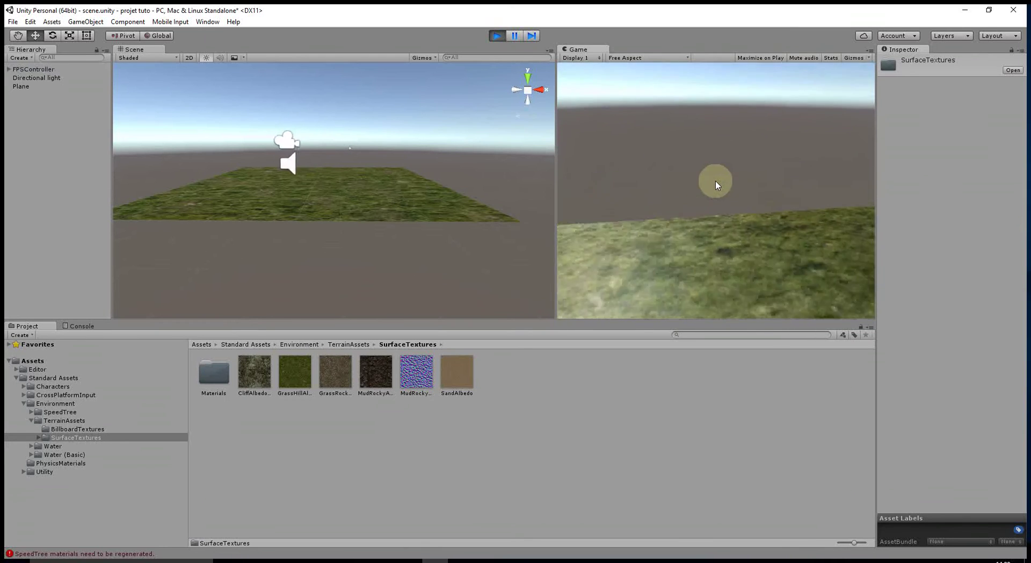
pyautogui.click(496, 35)
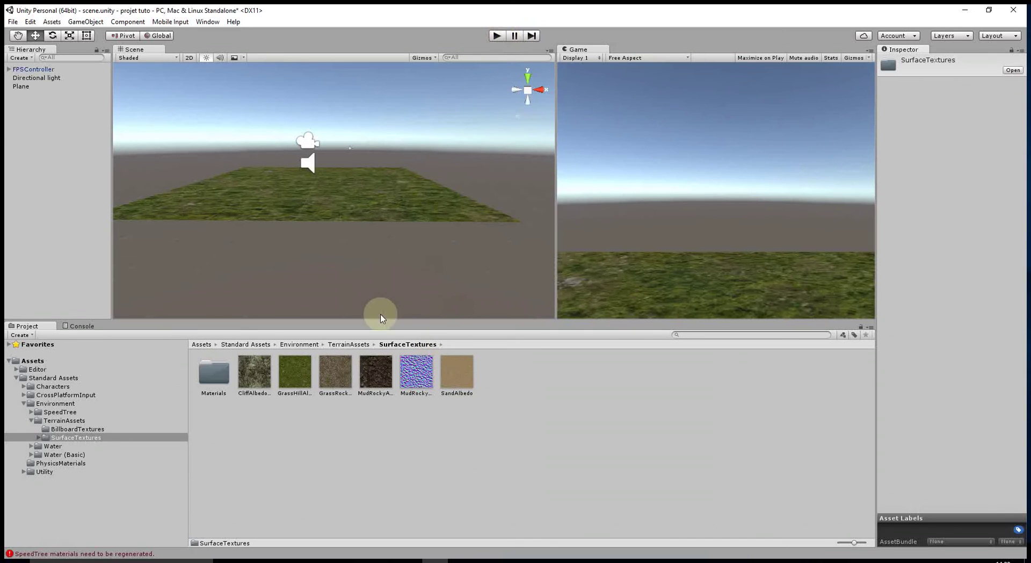
pyautogui.moveTo(456, 374); pyautogui.dragTo(392, 196)
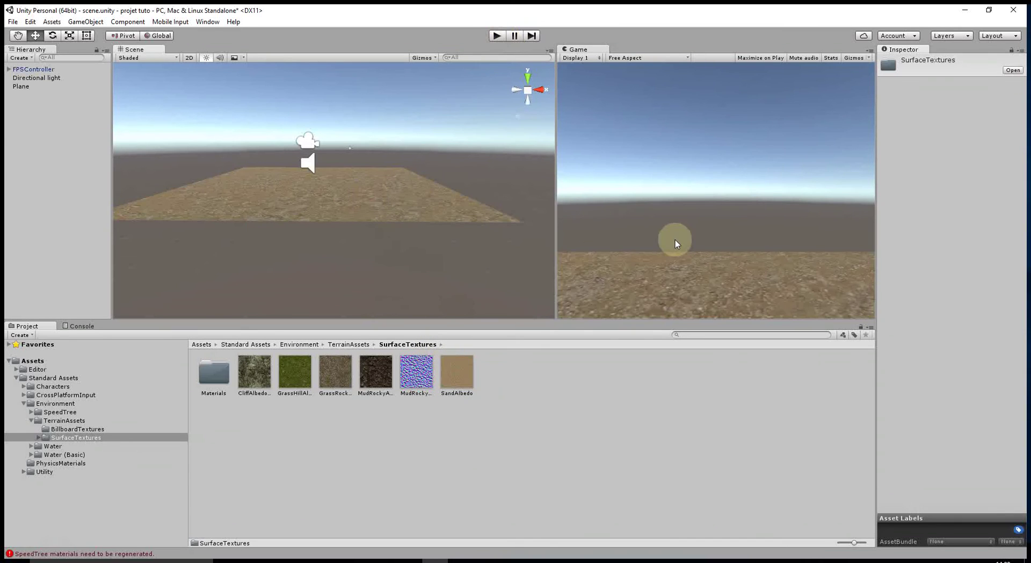
pyautogui.click(526, 74)
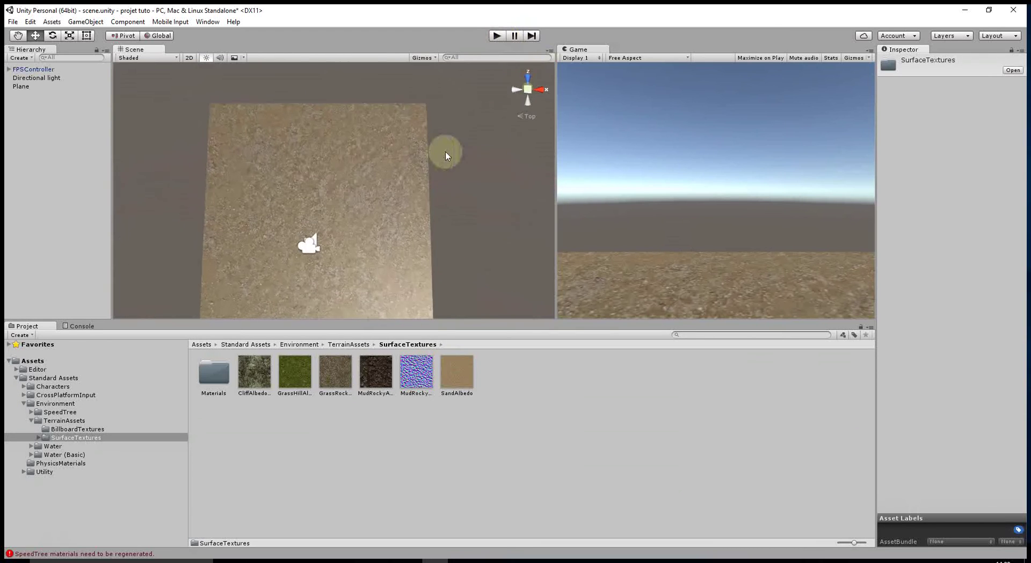
# - Set the Plane's Transform Scale to 3
pyautogui.click(21, 86)
pyautogui.click(882, 106)
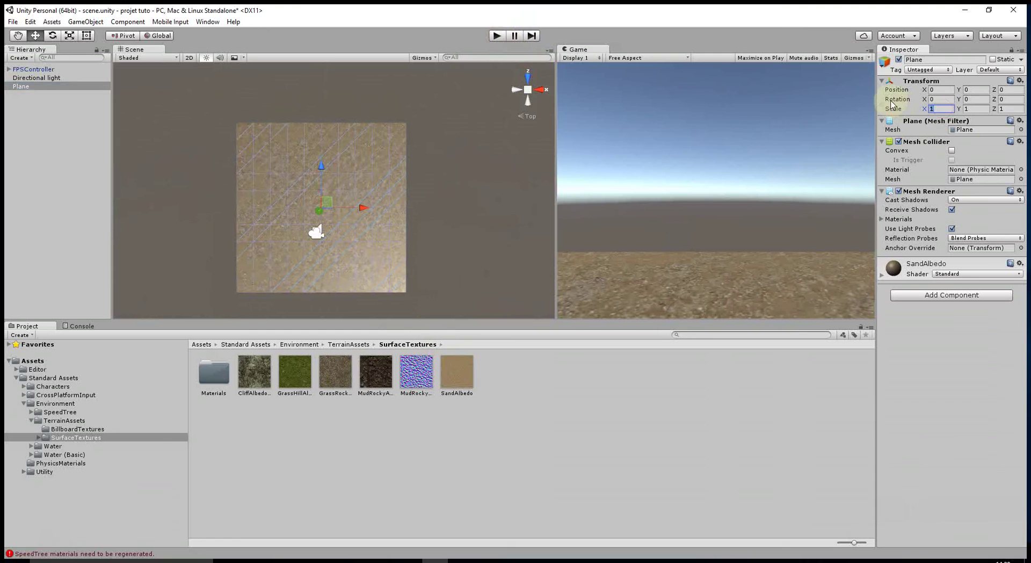
pyautogui.write('3')
pyautogui.press('Tab')
pyautogui.write('3')
pyautogui.press('Tab')
pyautogui.write('3')
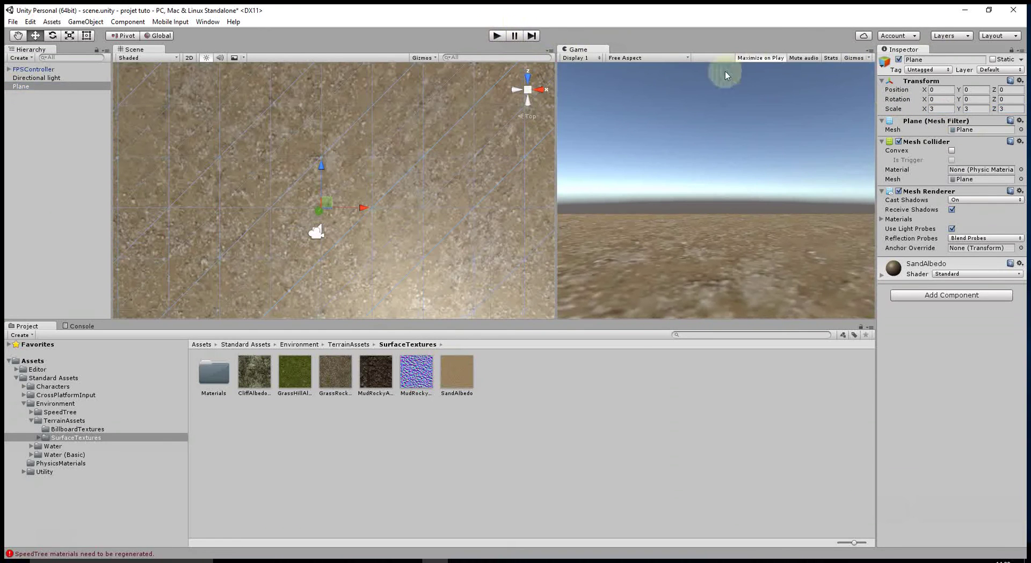
# - Play-test the enlarged plane, then open FPSController's FirstPersonController script
pyautogui.click(497, 35)
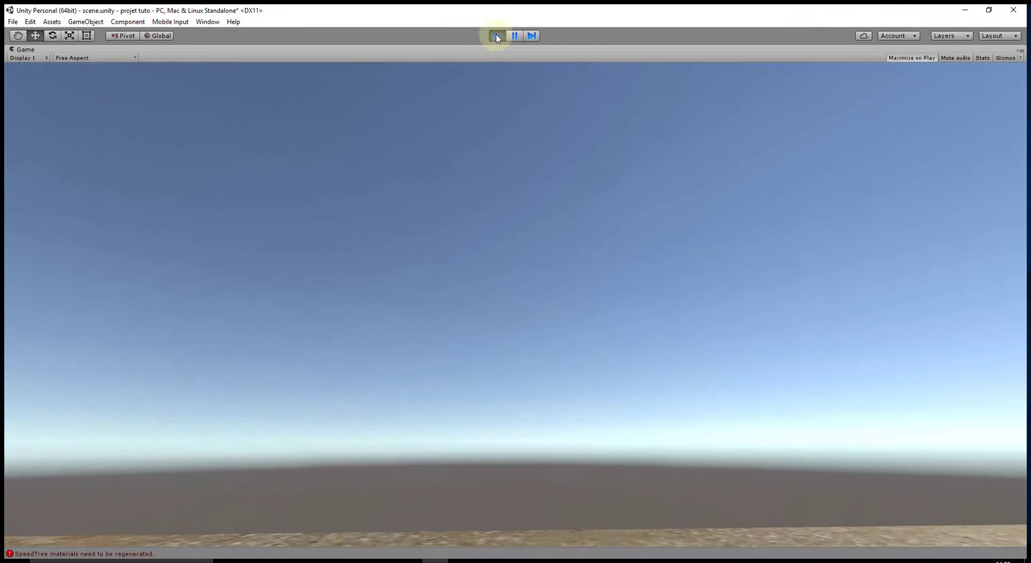
pyautogui.click(497, 36)
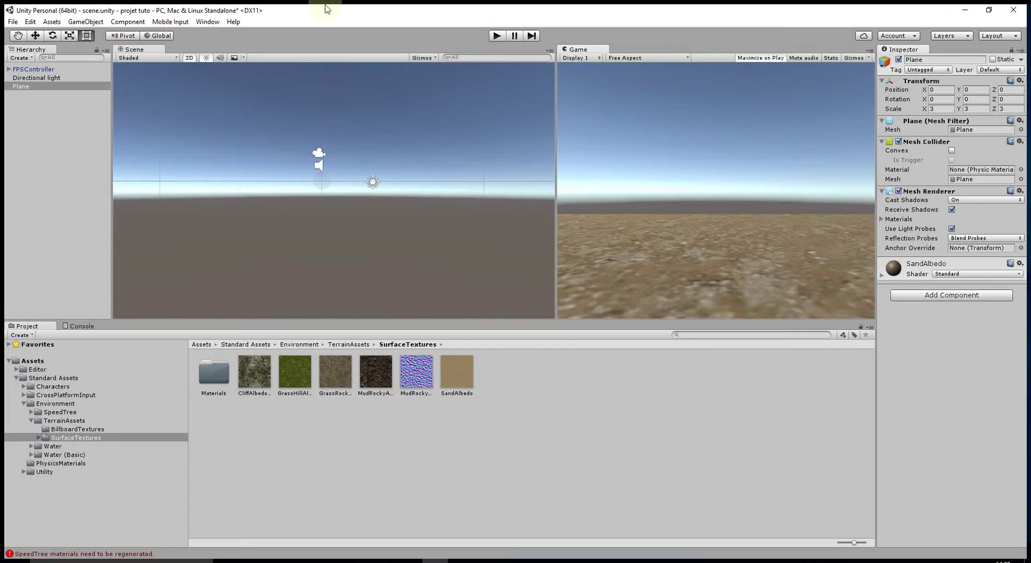
pyautogui.click(32, 69)
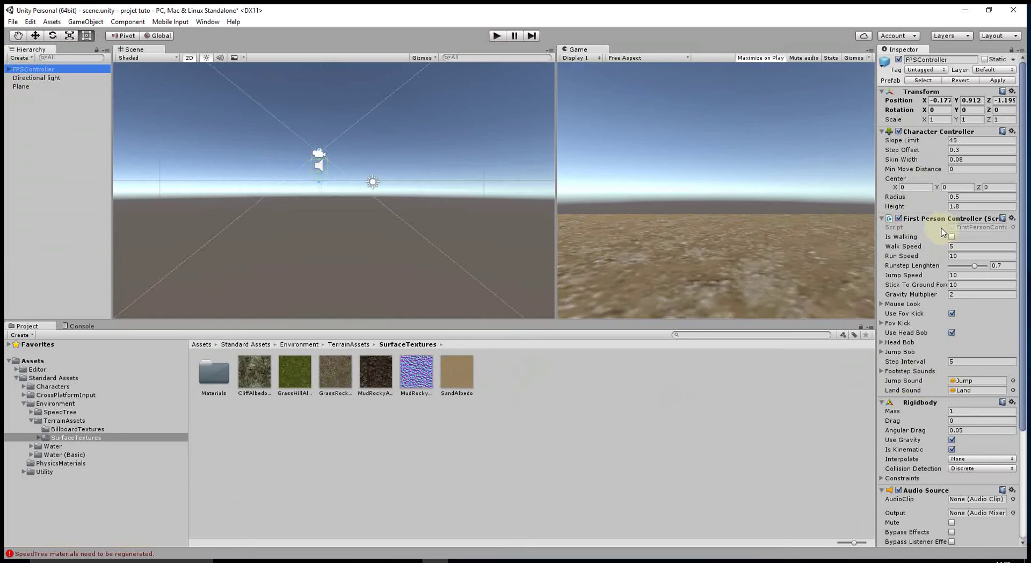
pyautogui.doubleClick(974, 226)
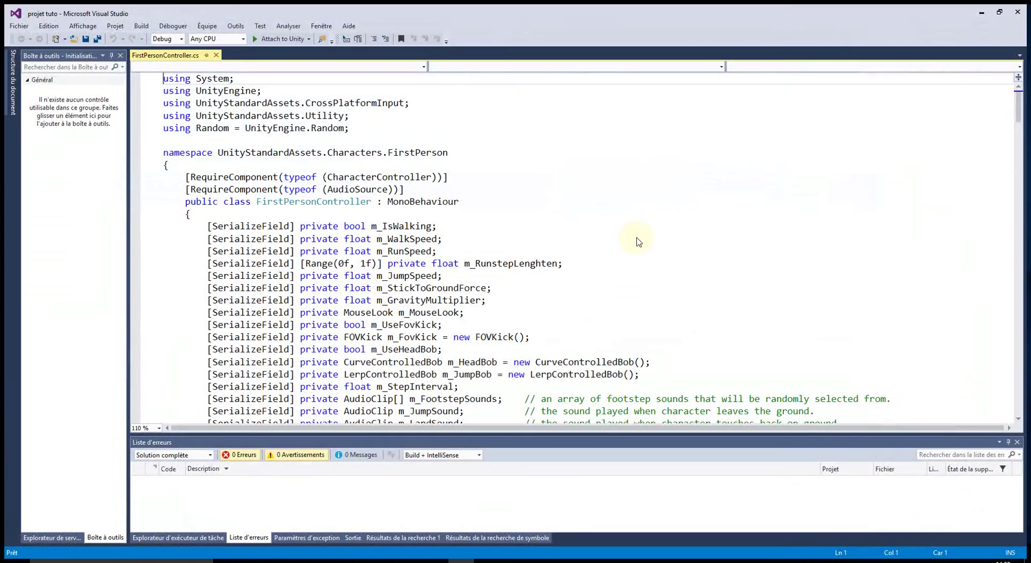
# - Scroll through the FirstPersonController.cs code to its end and close Visual Studio
pyautogui.scroll(-3, 632, 235)
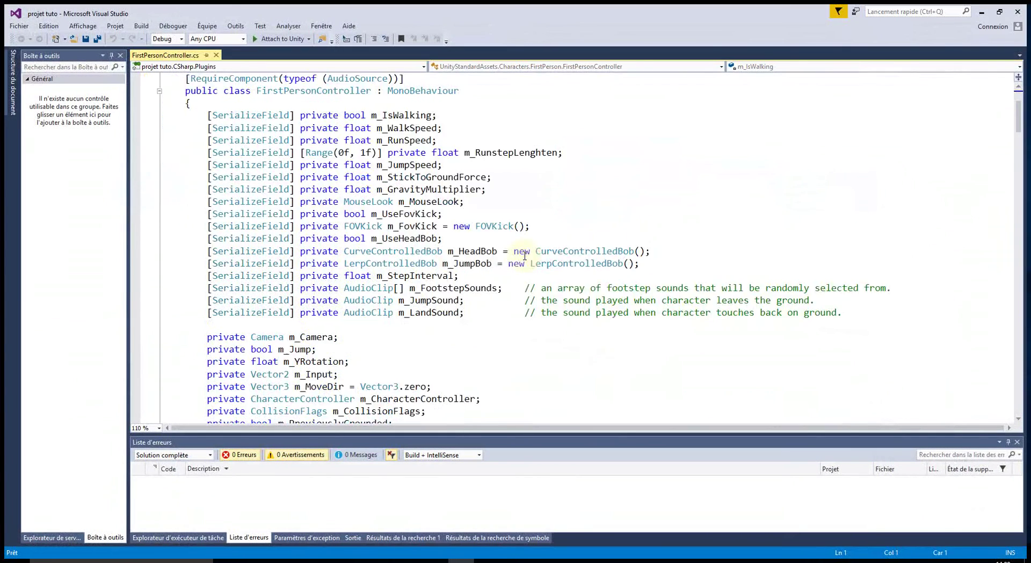
pyautogui.scroll(-10, 564, 252)
pyautogui.scroll(-8, 526, 256)
pyautogui.scroll(-8, 559, 246)
pyautogui.scroll(-6, 560, 246)
pyautogui.scroll(-11, 498, 269)
pyautogui.scroll(-4, 534, 270)
pyautogui.scroll(-8, 511, 279)
pyautogui.scroll(-7, 515, 275)
pyautogui.scroll(-6, 515, 273)
pyautogui.scroll(-9, 484, 290)
pyautogui.scroll(-7, 489, 290)
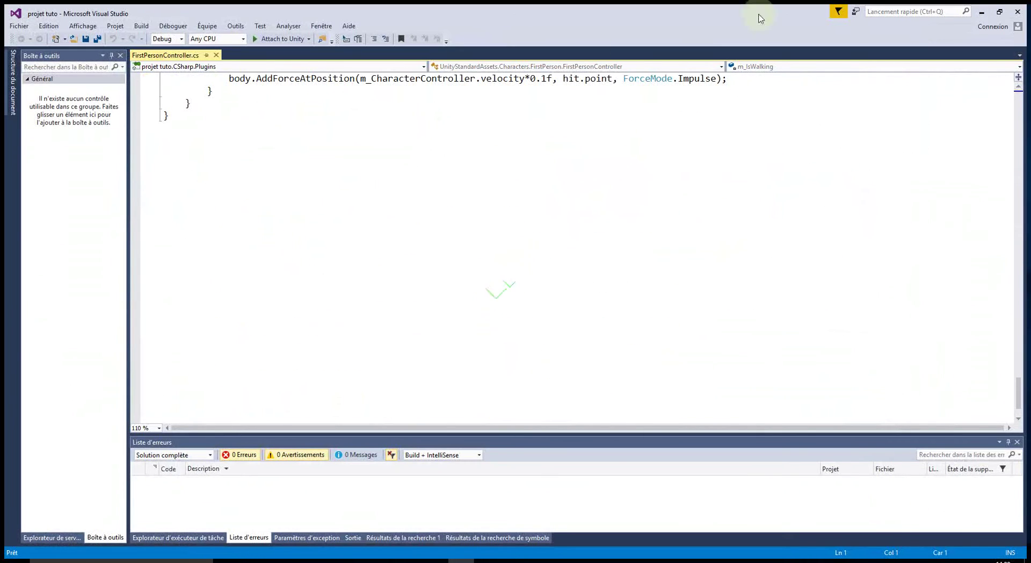
pyautogui.click(1017, 15)
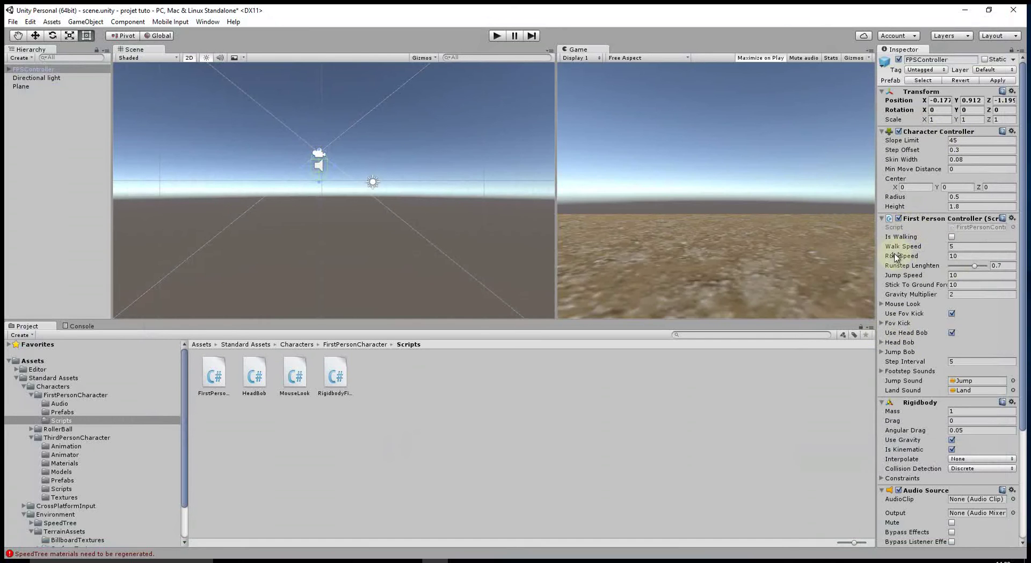
# - Check Walk Speed 5, Jump Speed 10, the component options and Jump Bob settings
pyautogui.click(937, 248)
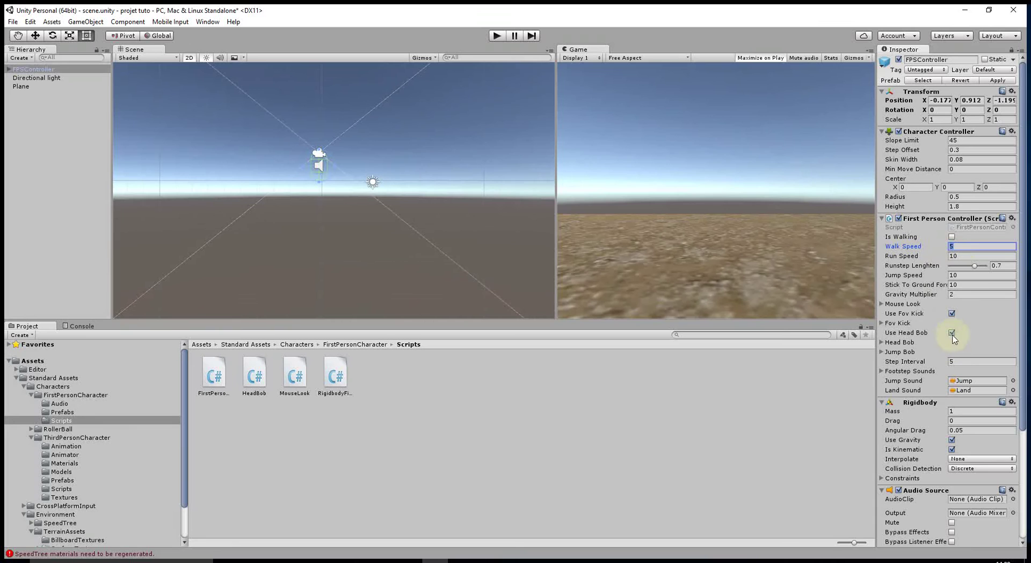
pyautogui.click(923, 275)
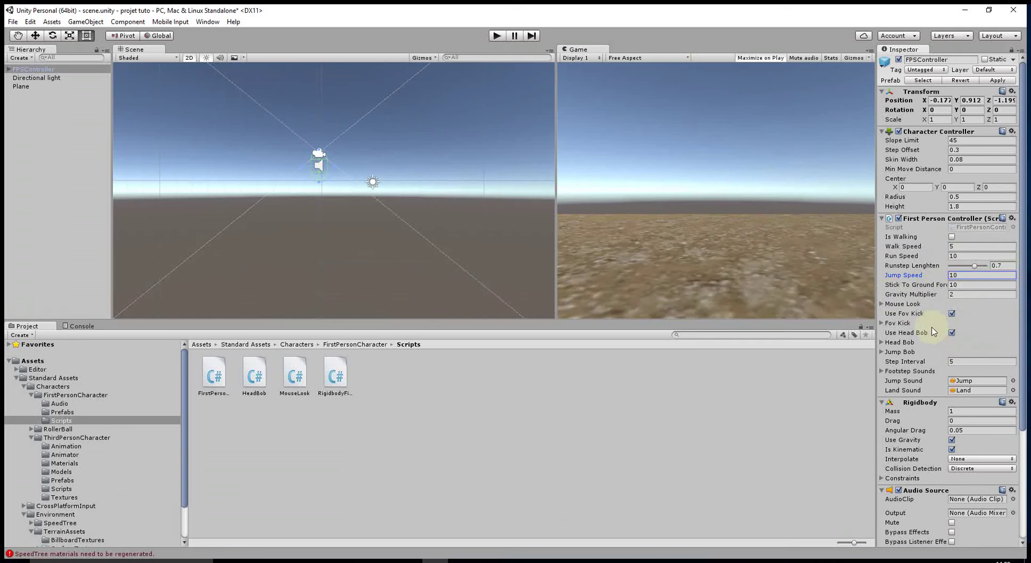
pyautogui.click(1012, 218)
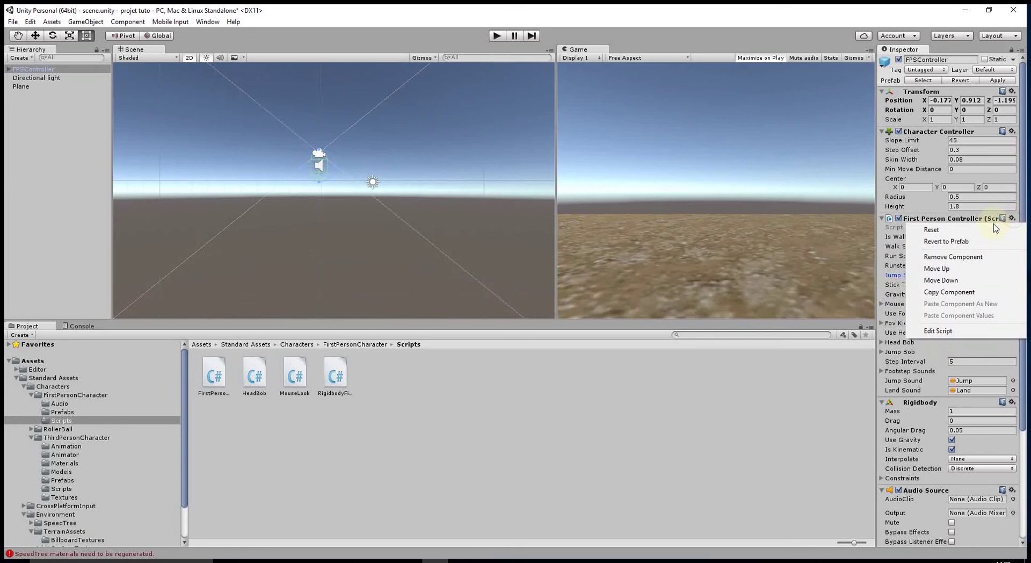
pyautogui.click(900, 352)
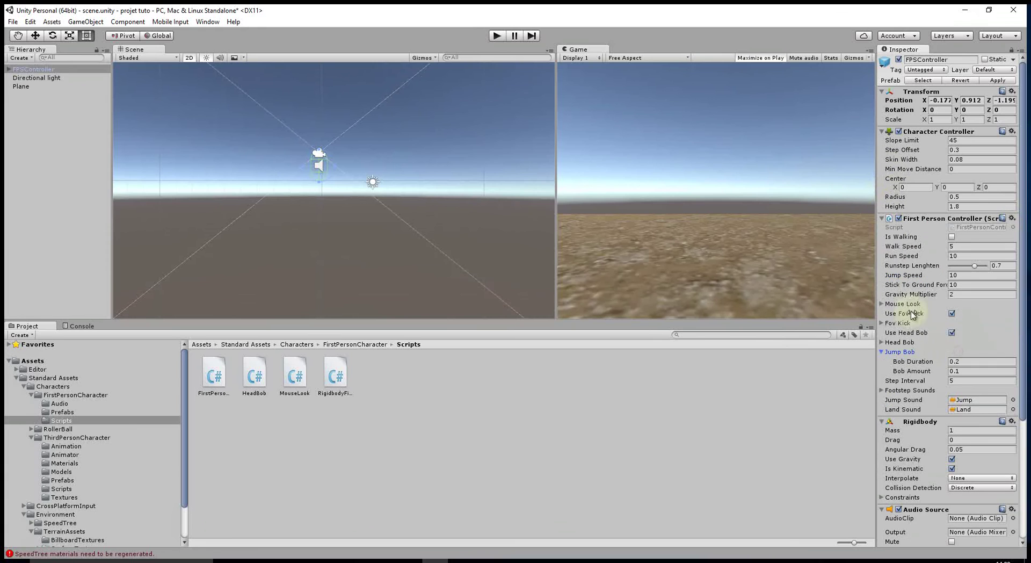
pyautogui.click(892, 352)
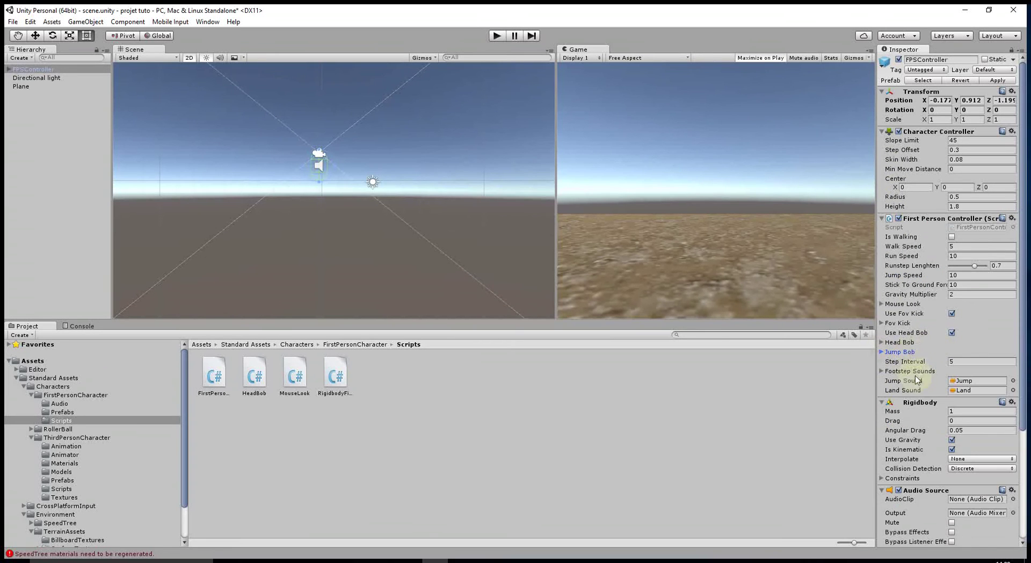
# - Expand and collapse Footstep Sounds, scroll the Inspector, and collapse Standard Assets
pyautogui.scroll(-3, 912, 372)
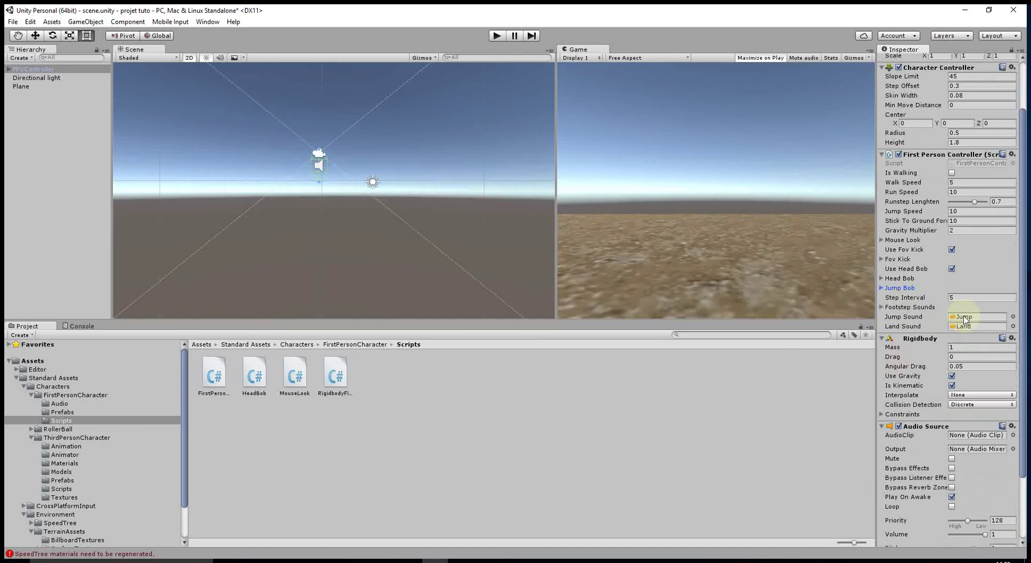
pyautogui.click(882, 308)
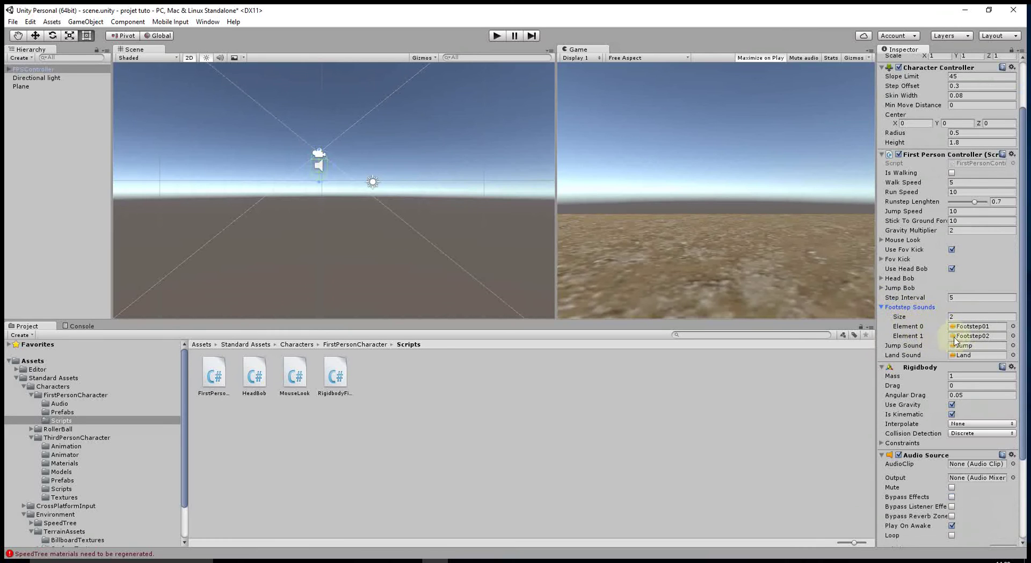
pyautogui.click(882, 308)
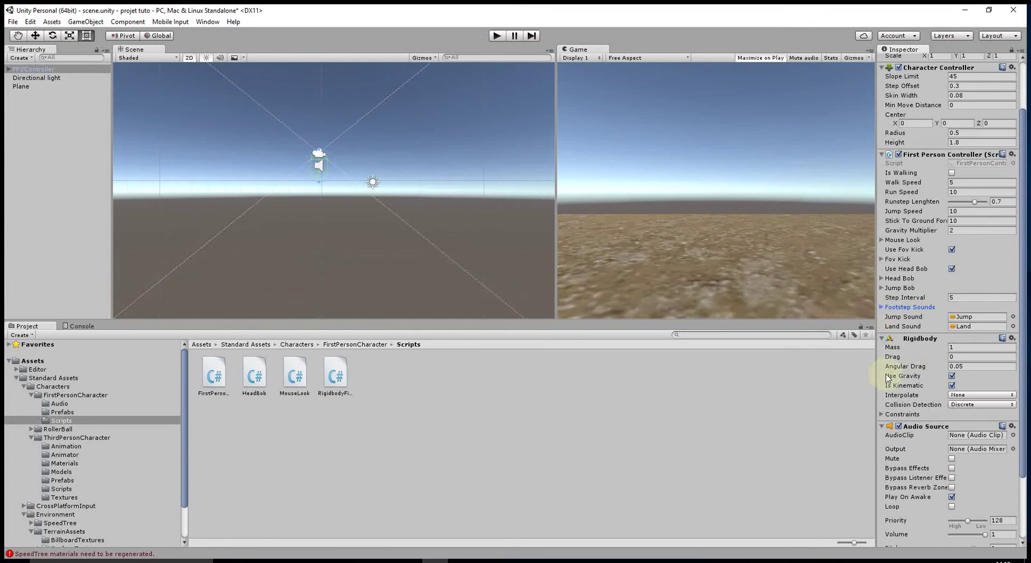
pyautogui.scroll(-2, 893, 372)
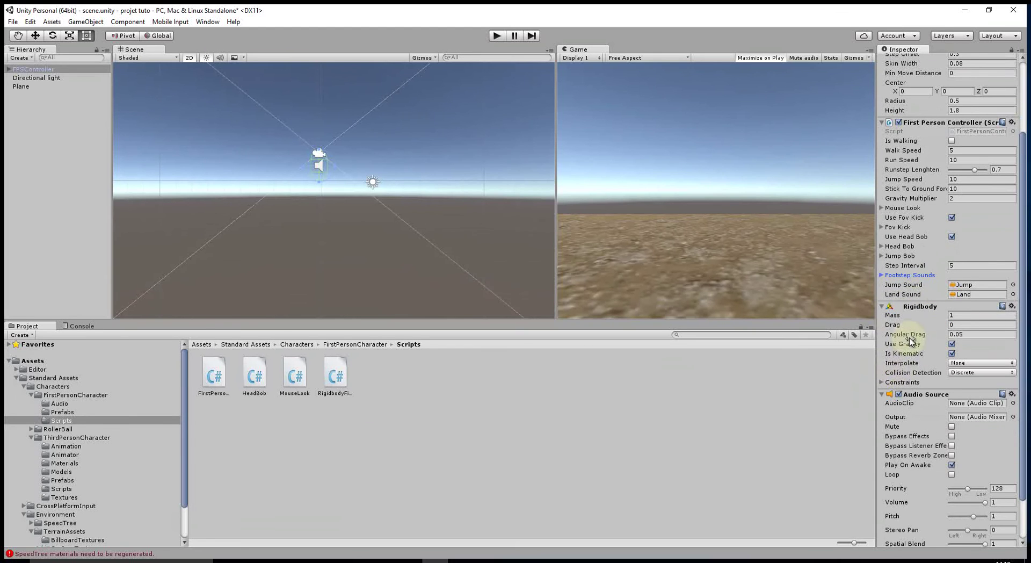
pyautogui.scroll(-1, 908, 341)
pyautogui.scroll(-1, 907, 357)
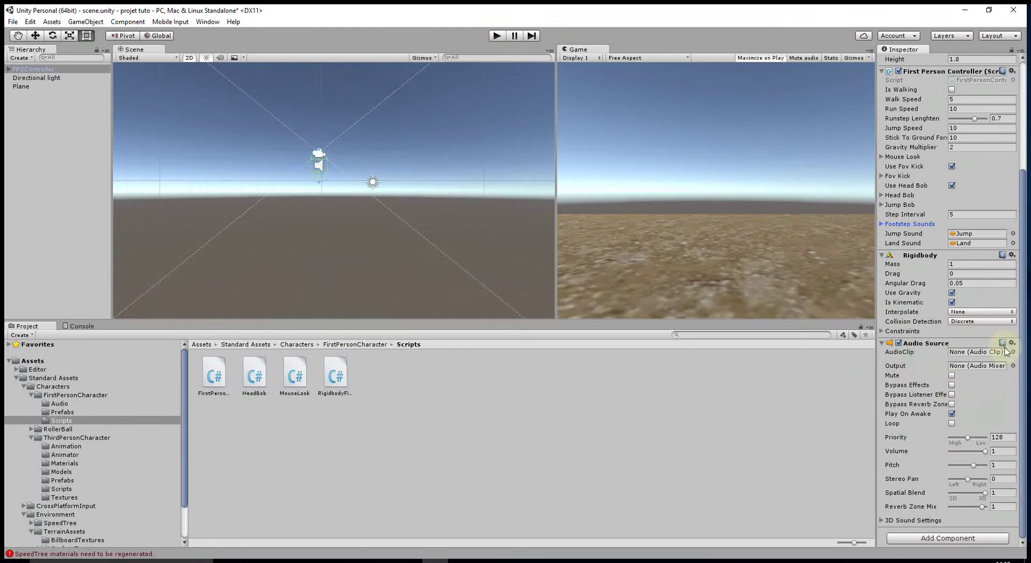
pyautogui.scroll(5, 919, 411)
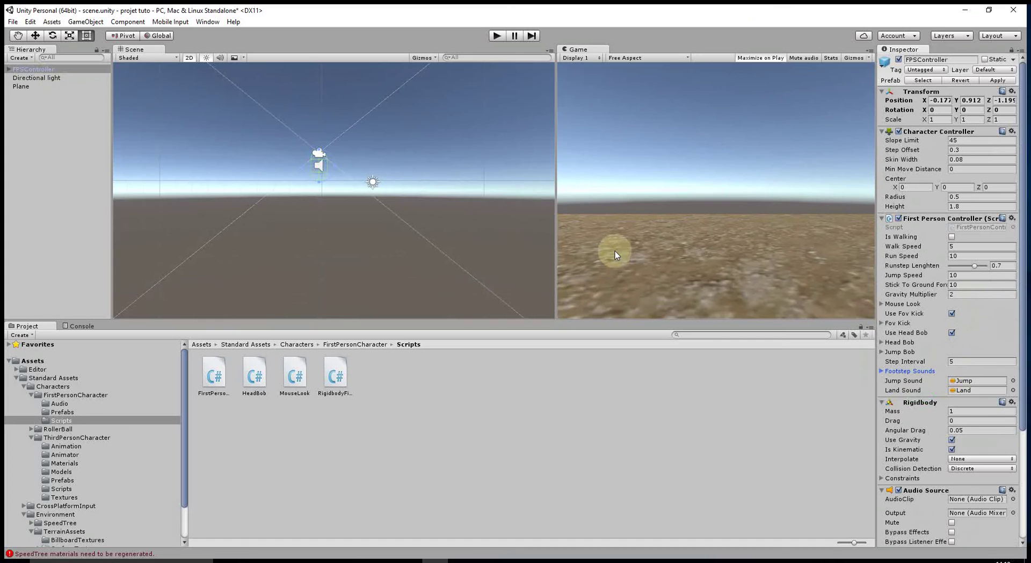
pyautogui.click(16, 377)
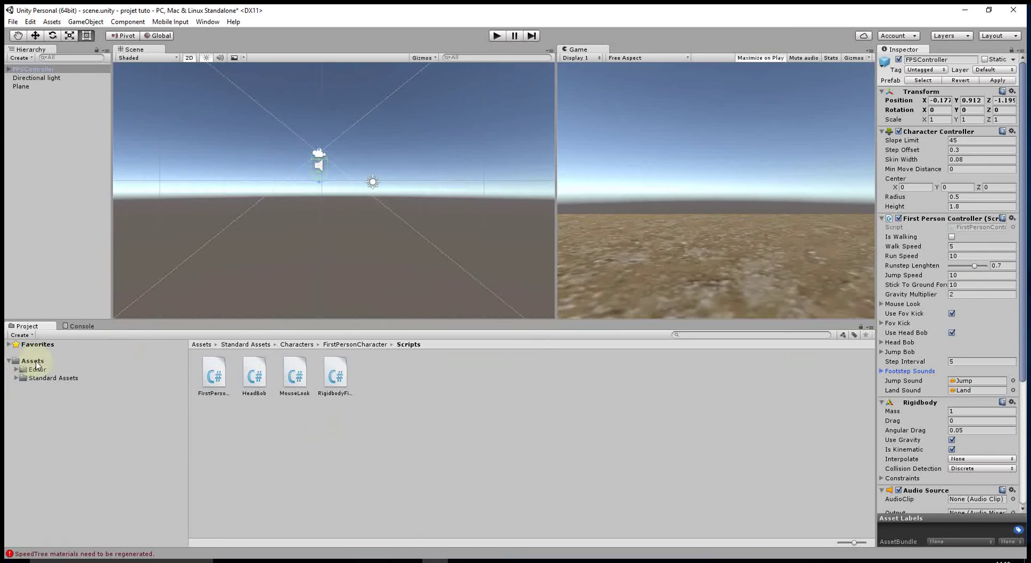
# - Frame the FPSController in the Scene view and switch to the Move tool
pyautogui.click(189, 49)
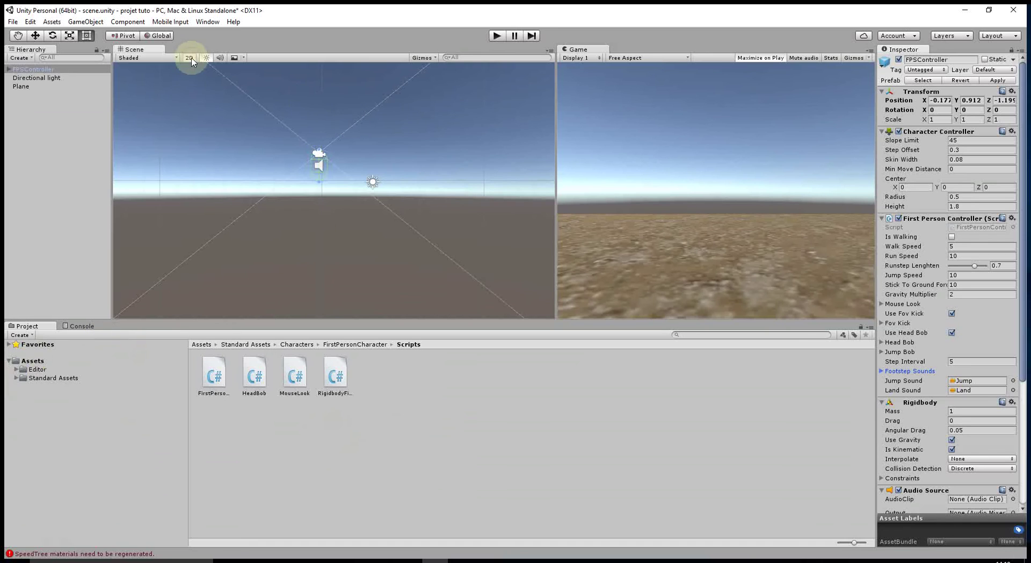
pyautogui.press('f')
pyautogui.press('w')
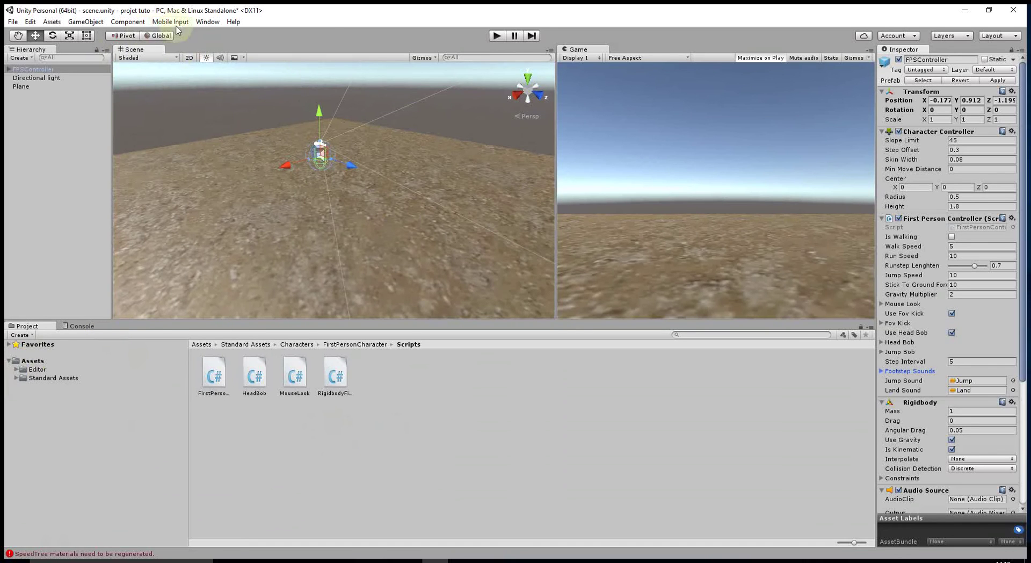
# - Open Window > Asset Store, detach it into its own window, and maximize it
pyautogui.click(207, 21)
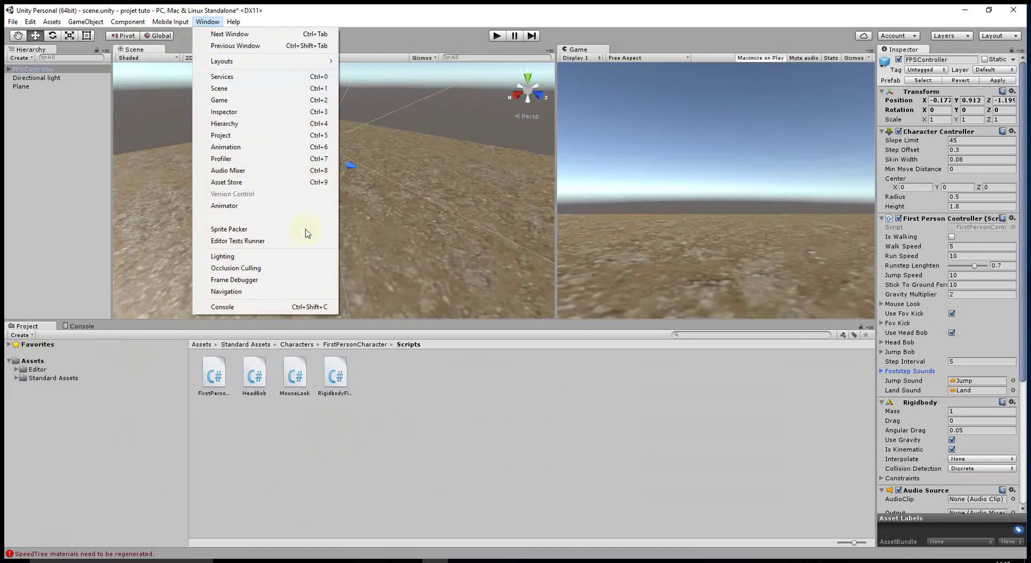
pyautogui.click(242, 182)
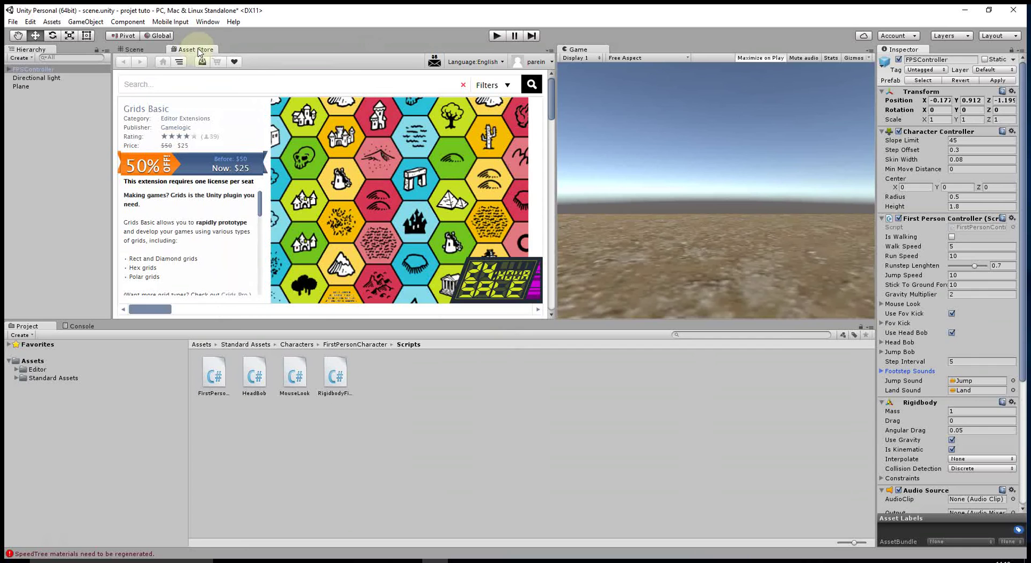
pyautogui.moveTo(199, 51); pyautogui.dragTo(483, 338)
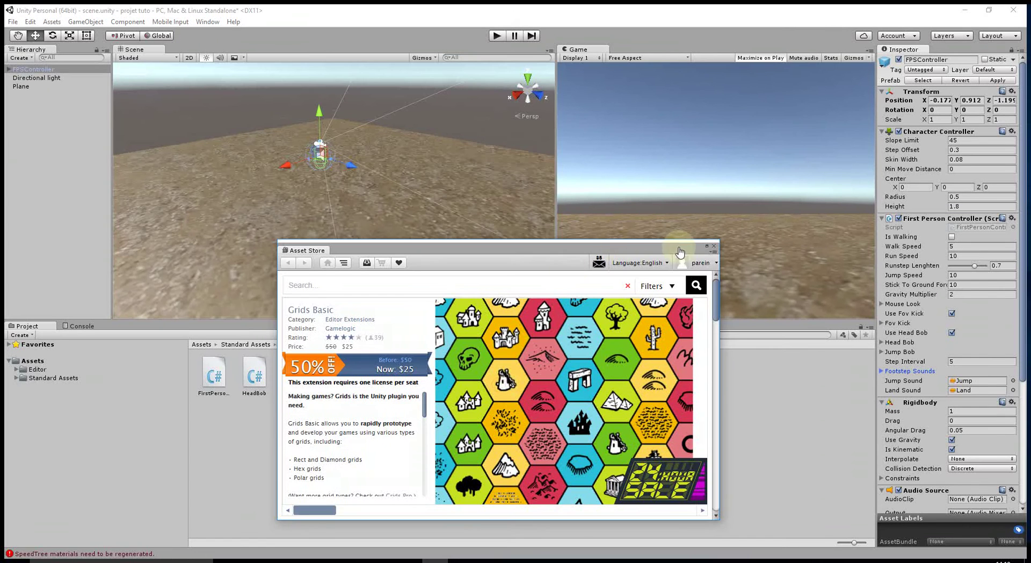
pyautogui.click(706, 246)
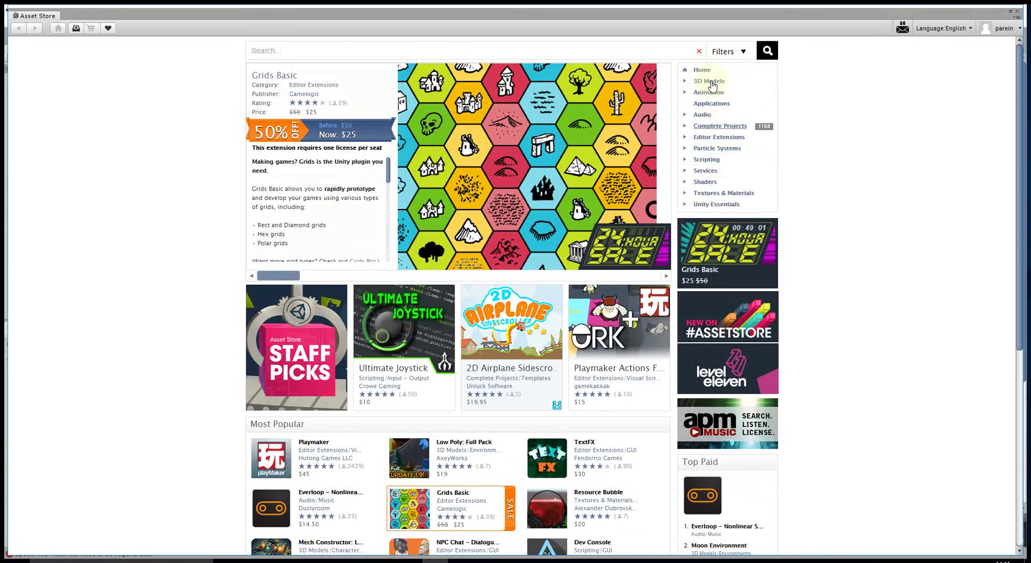
# - Filter to 3D Models > Characters with FREE ONLY, then switch to the Props category
pyautogui.click(708, 82)
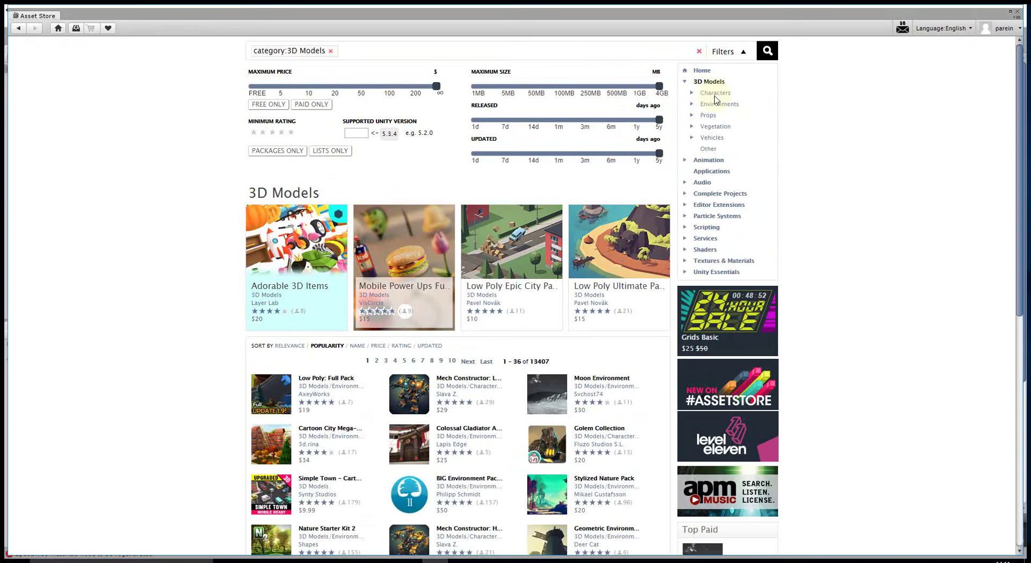
pyautogui.click(715, 93)
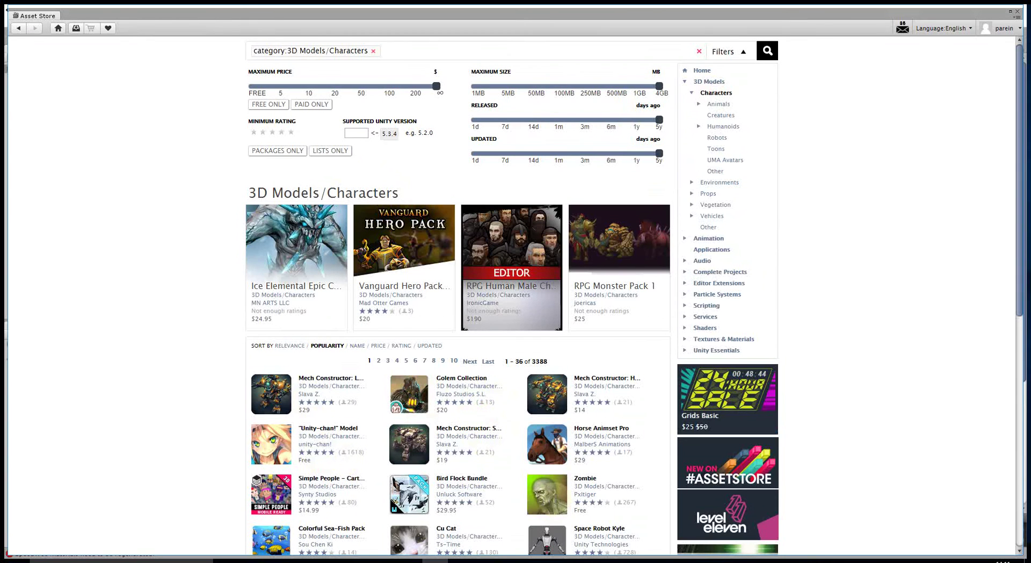
pyautogui.scroll(-2, 579, 543)
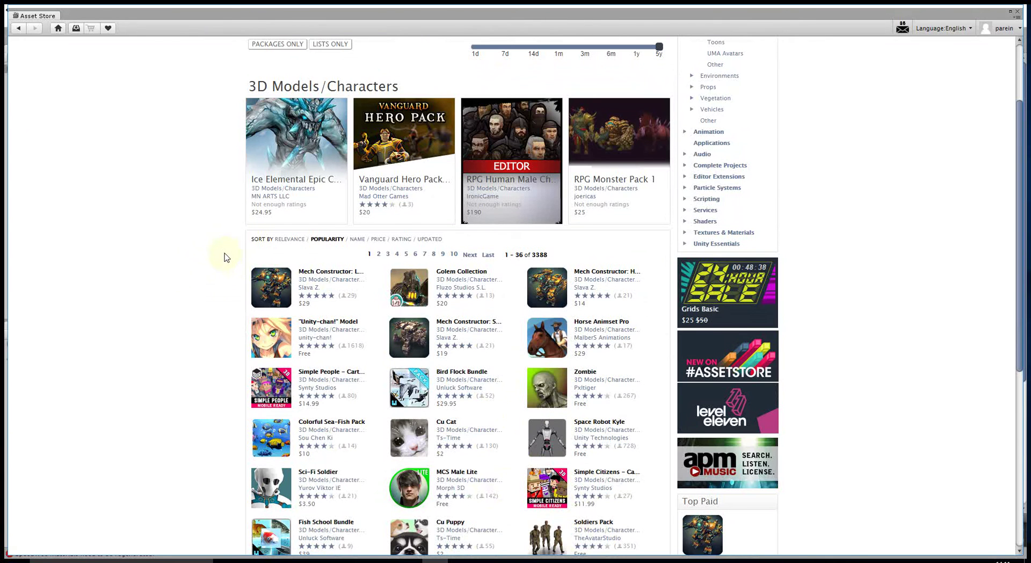
pyautogui.scroll(2, 225, 258)
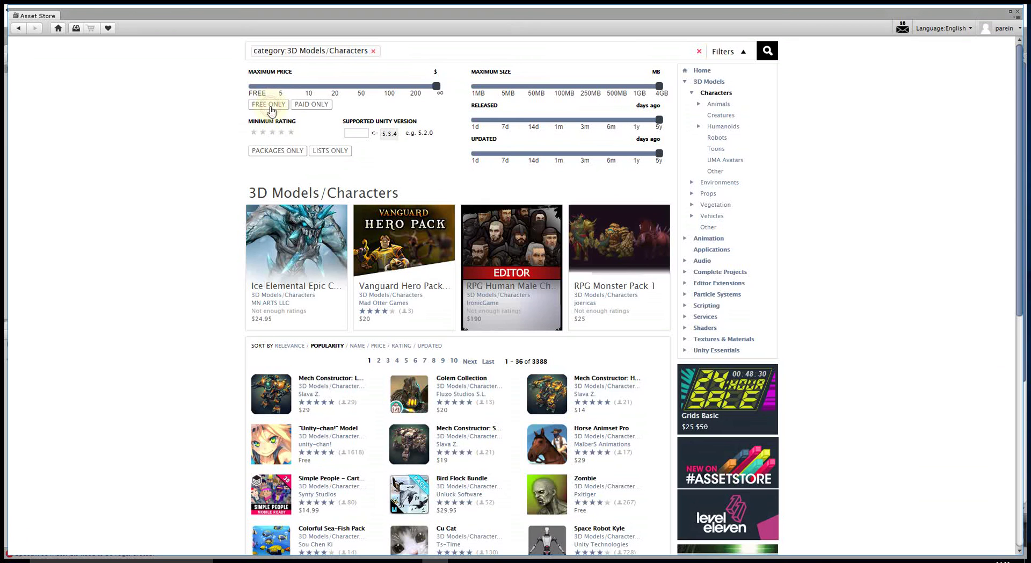
pyautogui.click(270, 107)
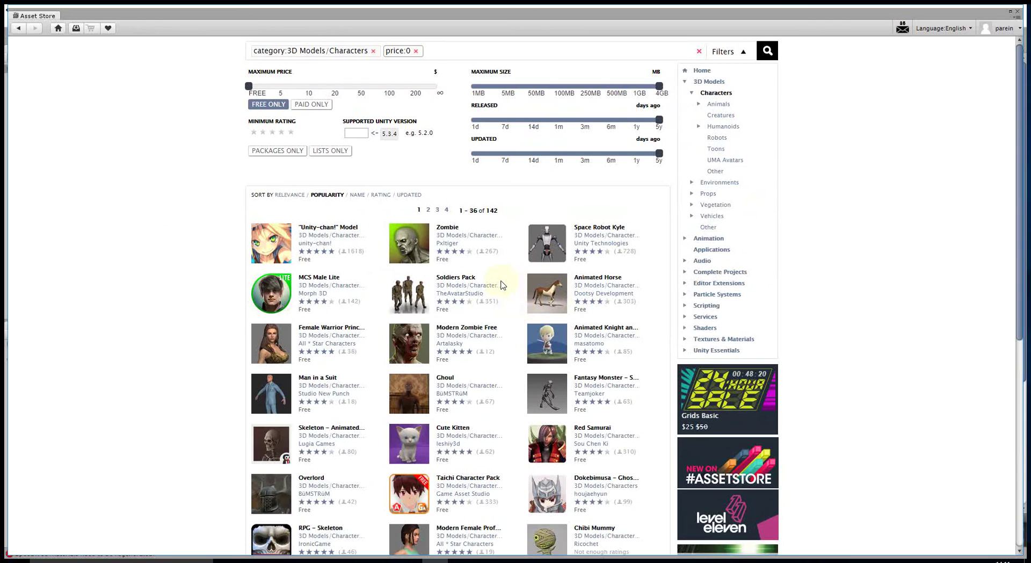
pyautogui.scroll(-2, 501, 286)
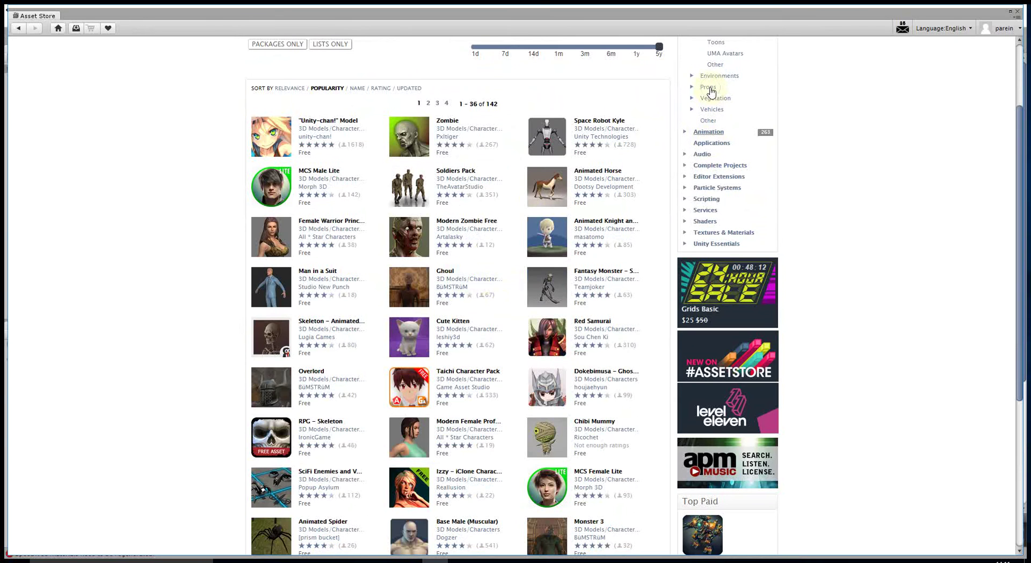
pyautogui.click(709, 87)
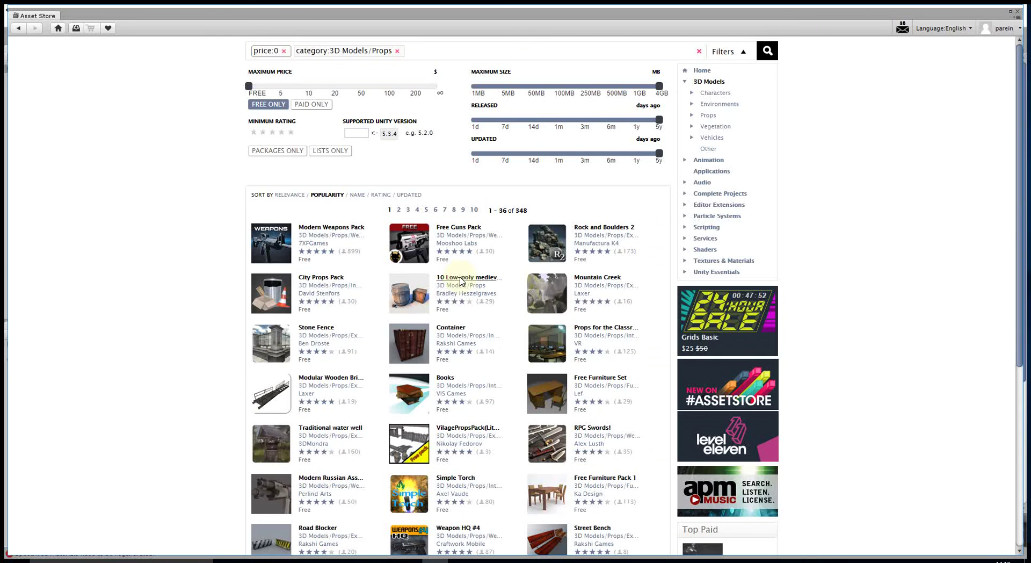
# - Open the 10 Low-poly medieval models page, download it, and import all its files
pyautogui.click(460, 281)
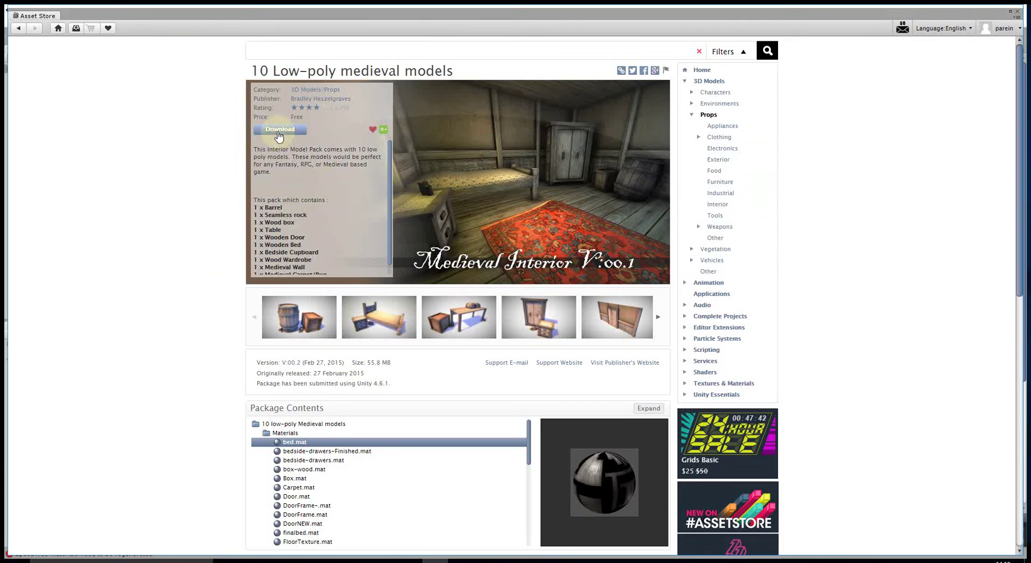
pyautogui.click(278, 133)
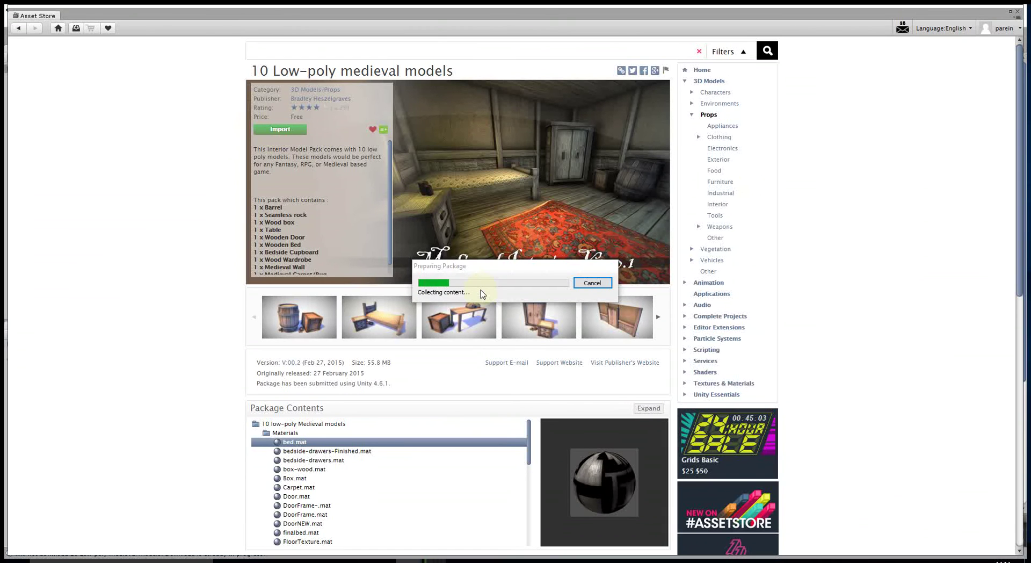
pyautogui.click(550, 170)
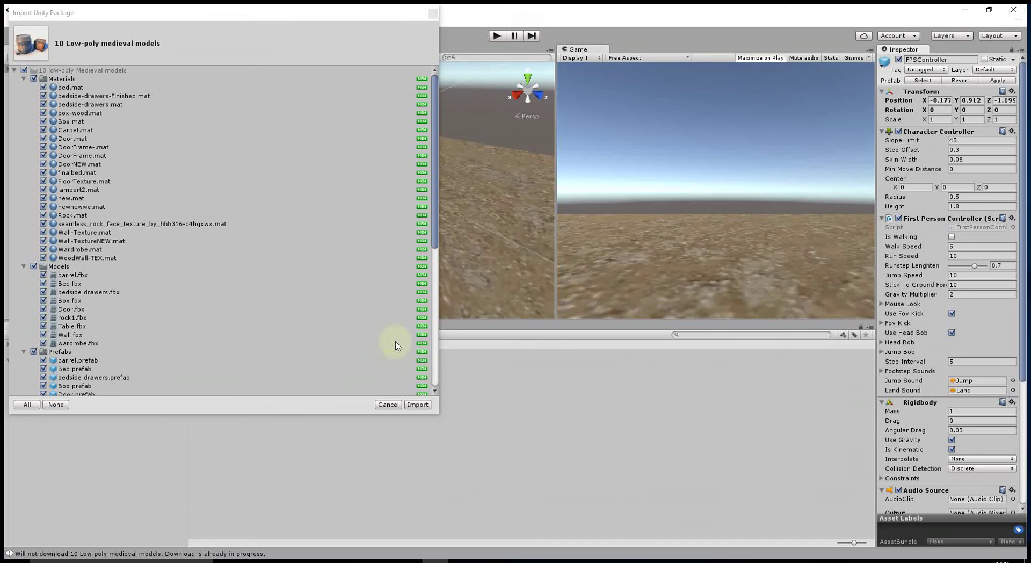
pyautogui.click(415, 404)
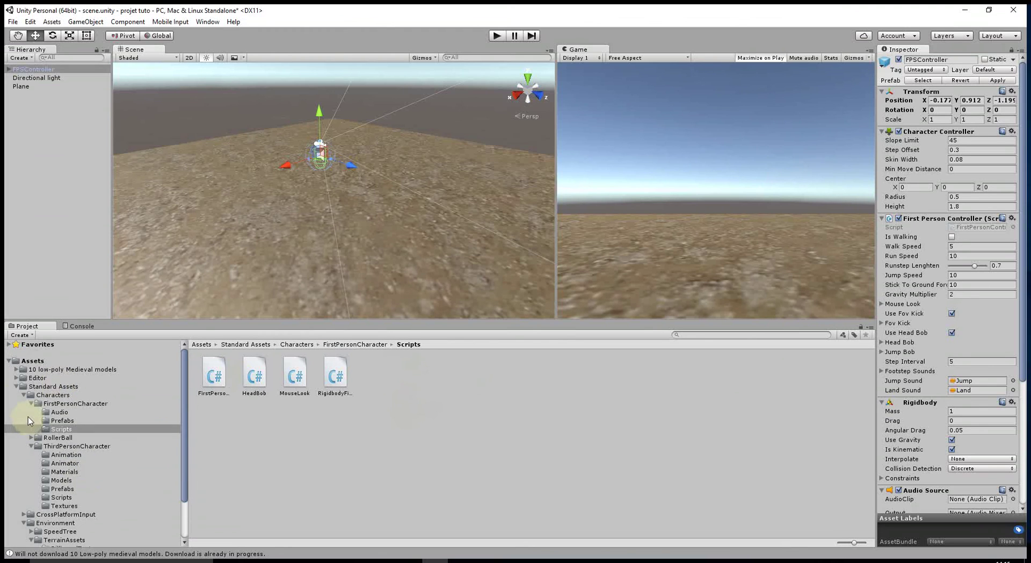
# - Collapse Standard Assets and browse the medieval pack's Models, Materials and Textures folders
pyautogui.click(16, 389)
pyautogui.click(17, 386)
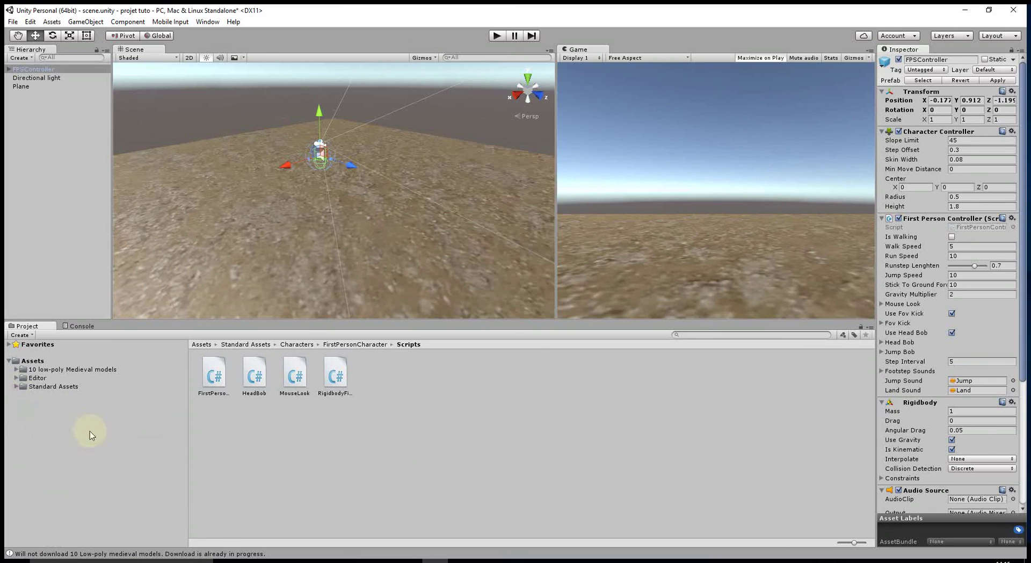
pyautogui.click(54, 370)
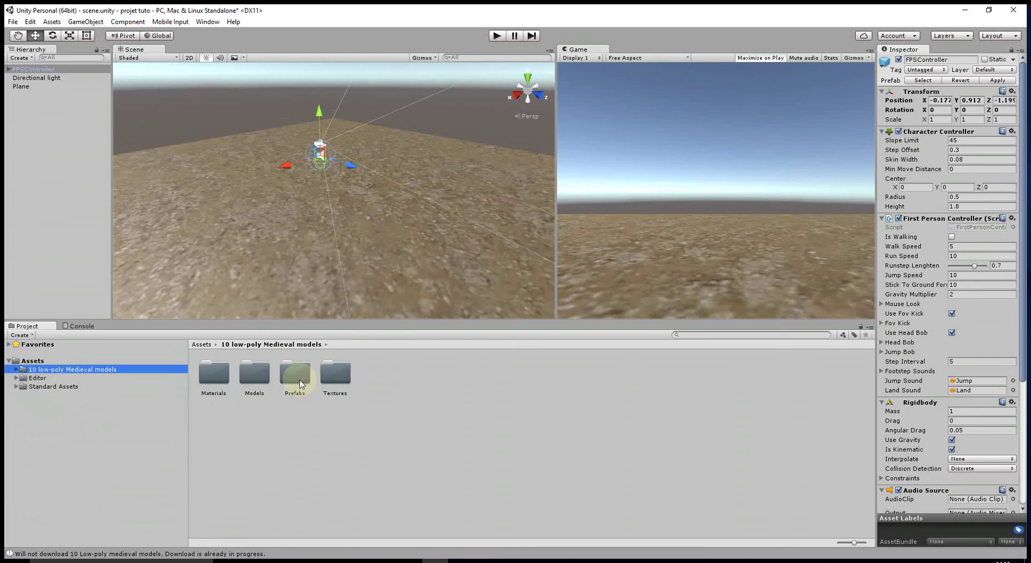
pyautogui.click(255, 376)
pyautogui.click(218, 382)
pyautogui.click(330, 386)
pyautogui.click(255, 378)
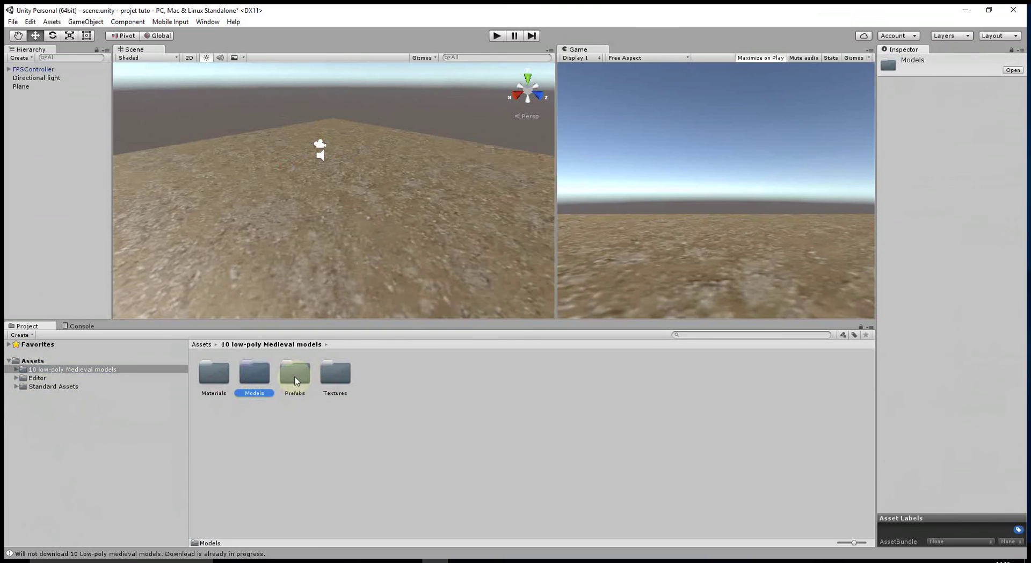
# - Drag the Bed prefab from the pack's Prefabs folder onto the ground plane
pyautogui.doubleClick(255, 376)
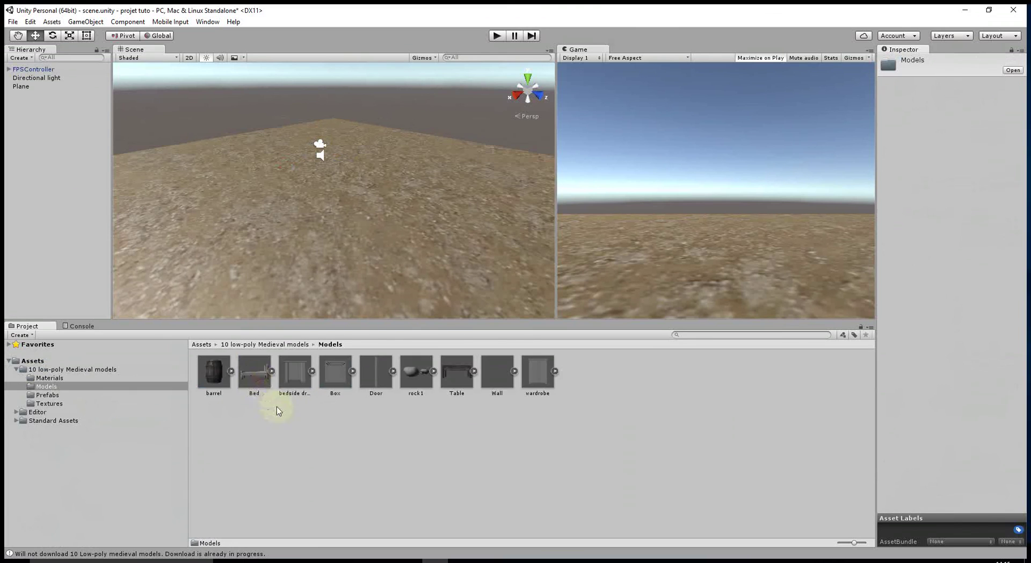
pyautogui.click(258, 372)
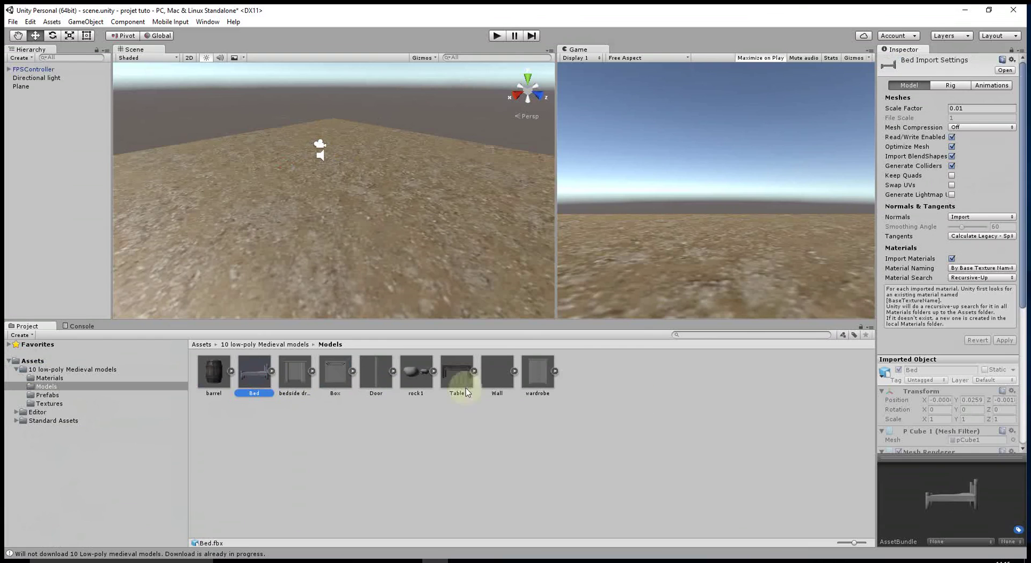
pyautogui.click(52, 397)
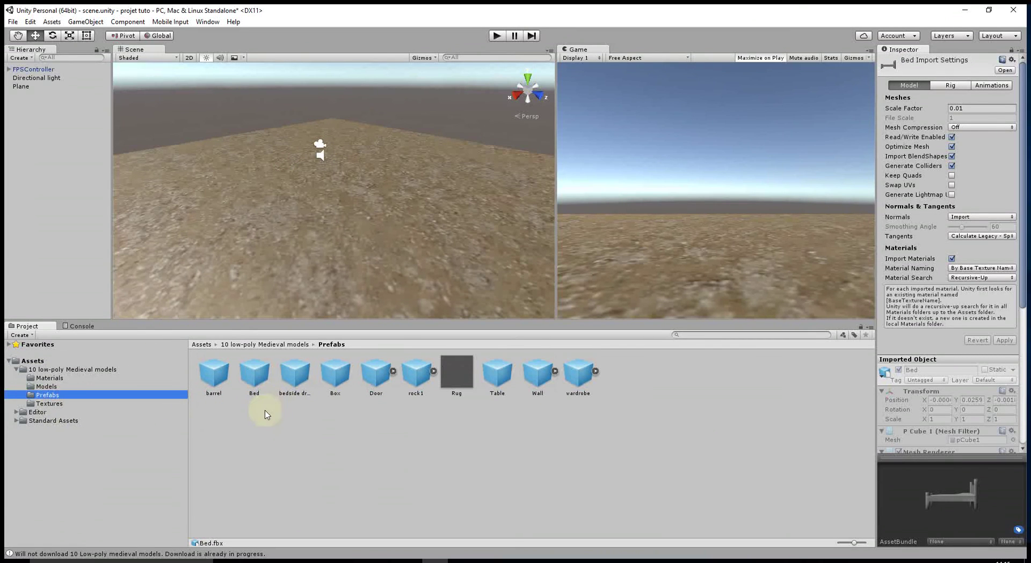
pyautogui.moveTo(255, 374); pyautogui.dragTo(321, 203)
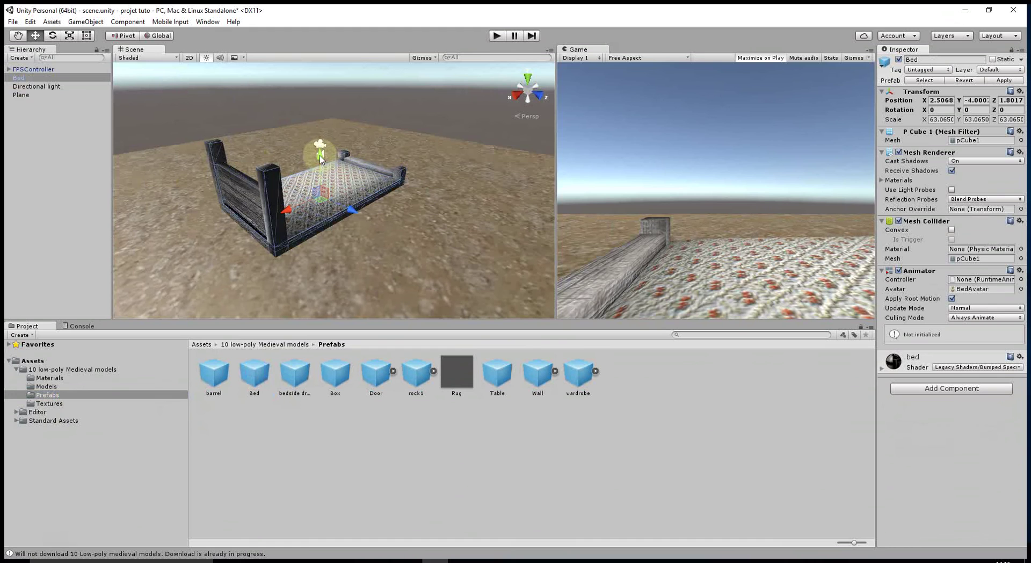
# - Raise the bed onto the ground, move it back along Z, and start a play test
pyautogui.moveTo(320, 159); pyautogui.dragTo(322, 129)
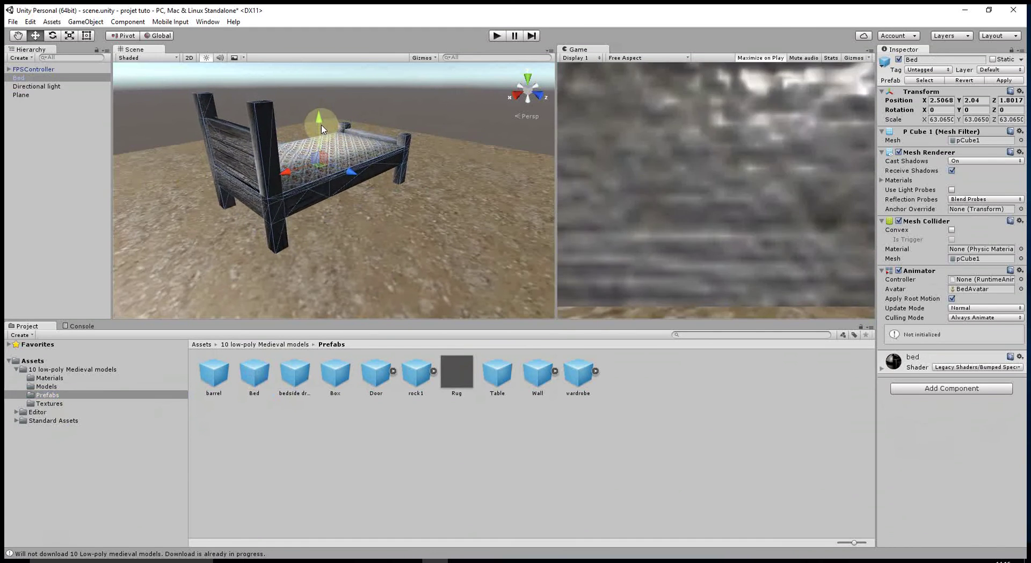
pyautogui.moveTo(323, 128); pyautogui.dragTo(321, 133)
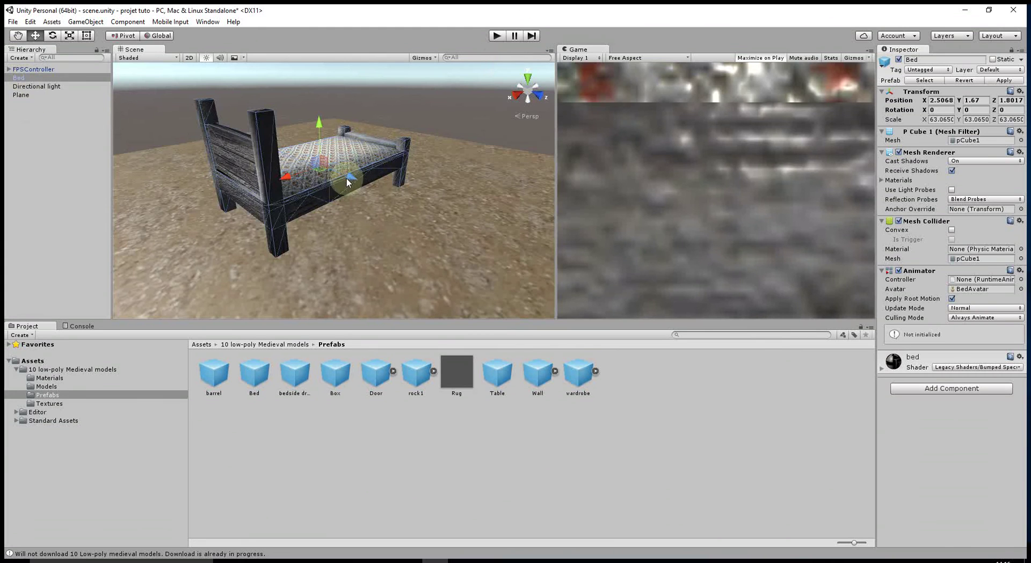
pyautogui.moveTo(350, 178); pyautogui.dragTo(285, 152)
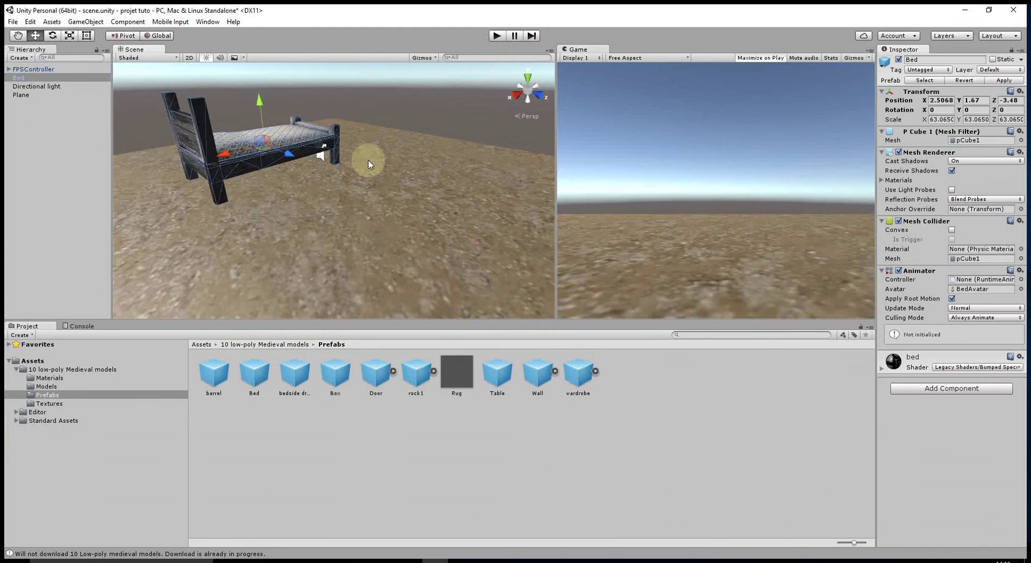
pyautogui.click(496, 36)
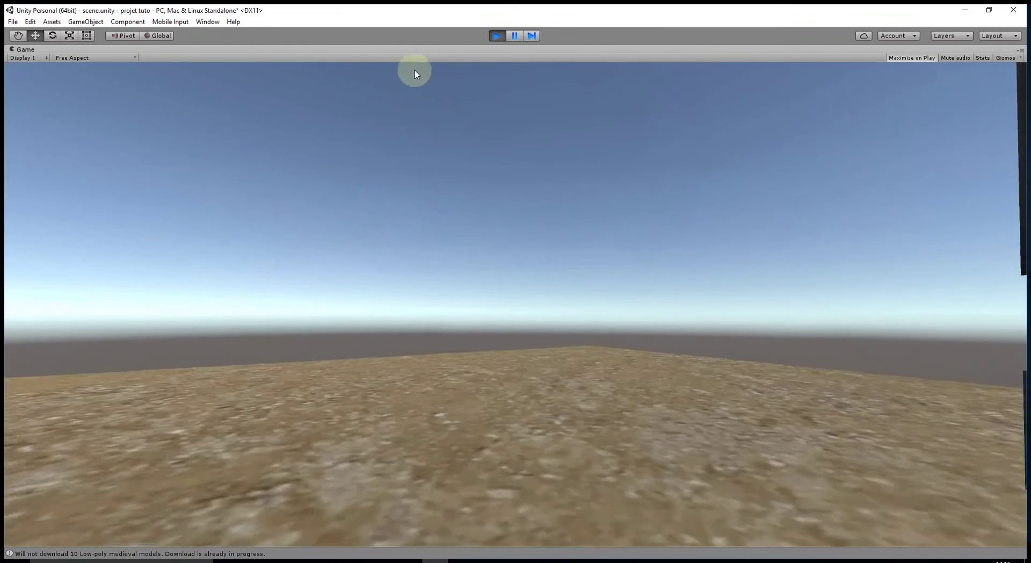
# - Stop the game and drag the FPSController back along Z, farther from the bed
pyautogui.click(496, 37)
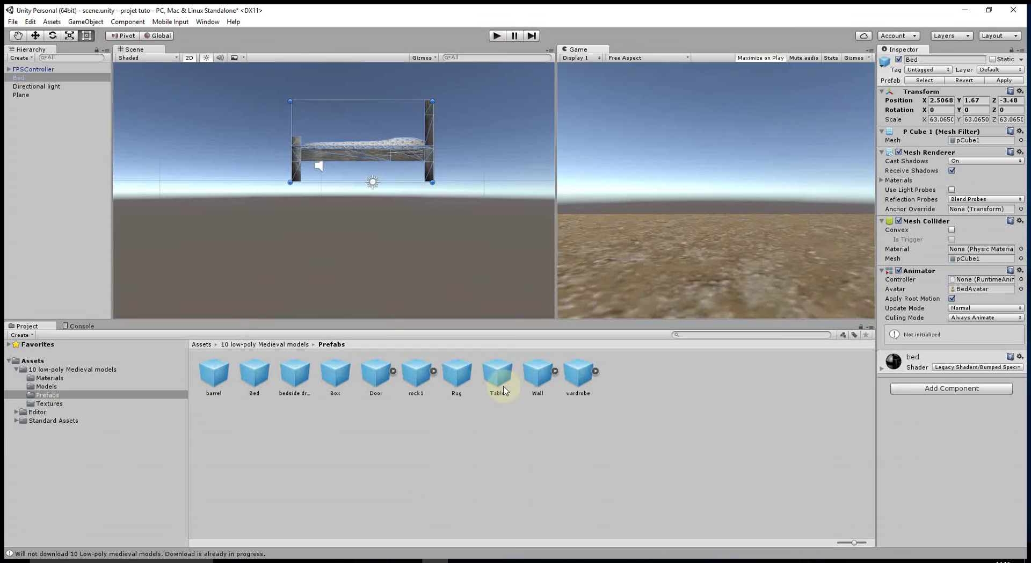
pyautogui.click(187, 58)
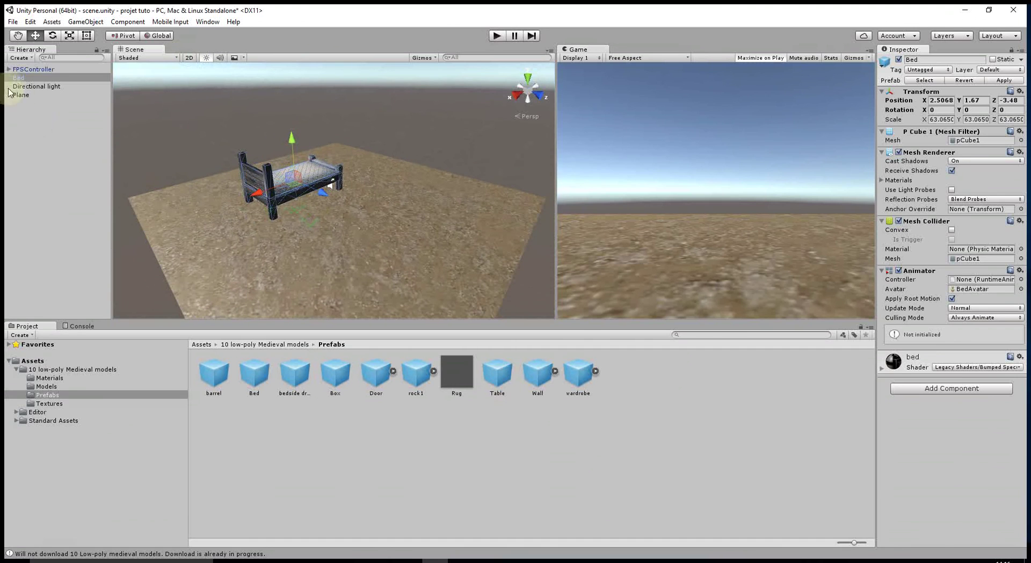
pyautogui.click(32, 69)
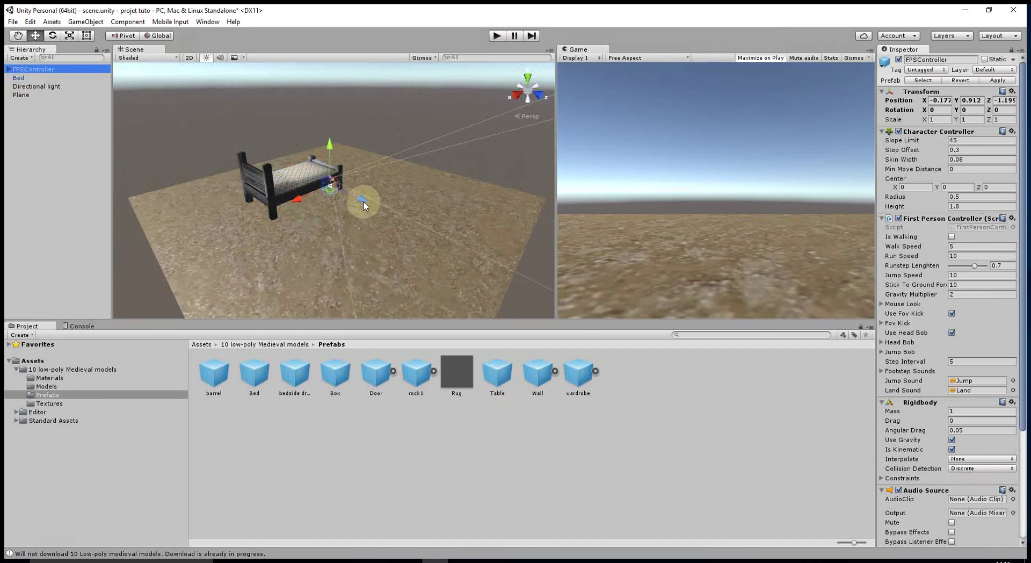
pyautogui.moveTo(363, 199); pyautogui.dragTo(441, 250)
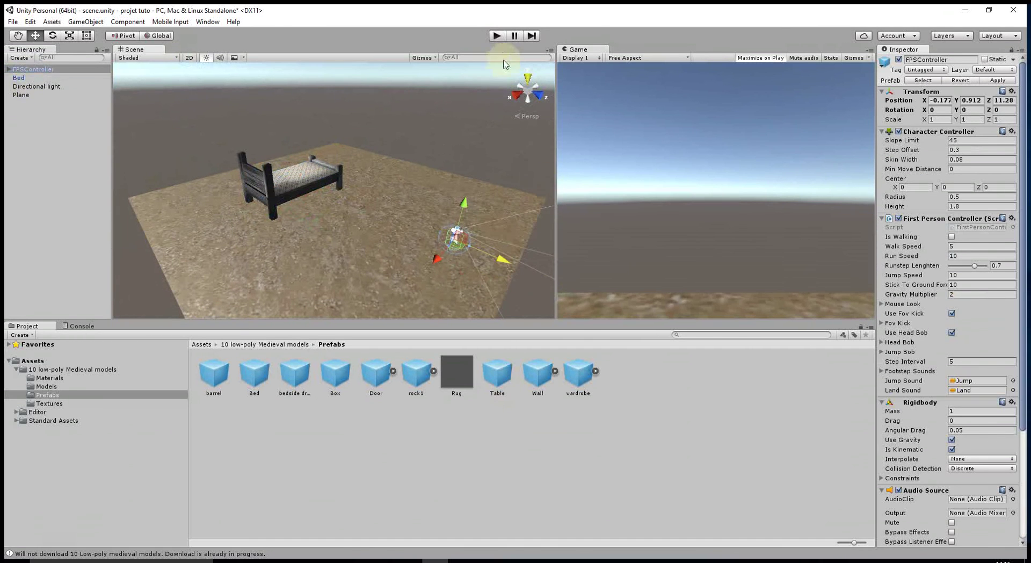
# - Play-test by walking up to the bed, jumping onto the mattress, stepping off and around it
pyautogui.click(496, 35)
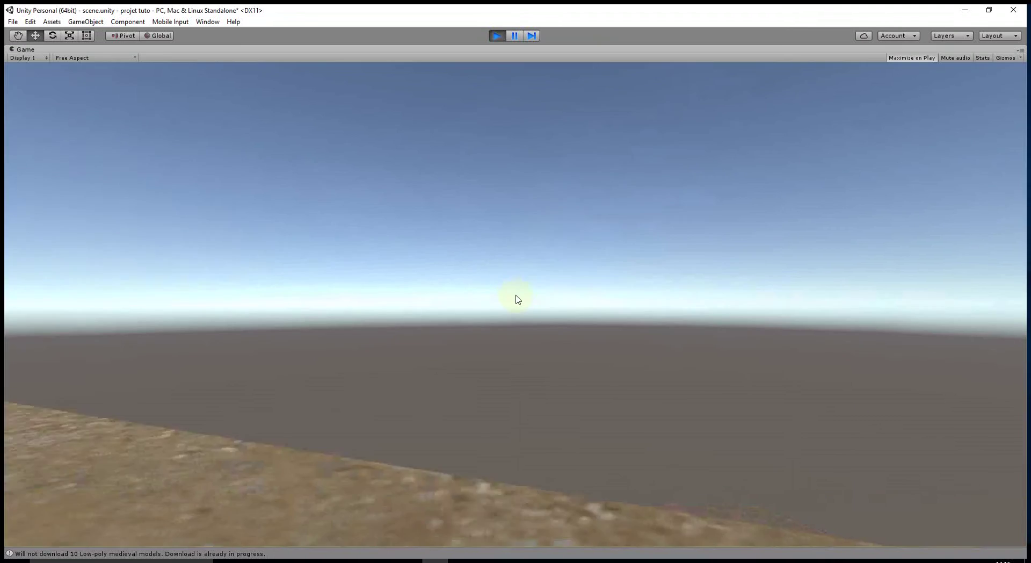
pyautogui.press('space')
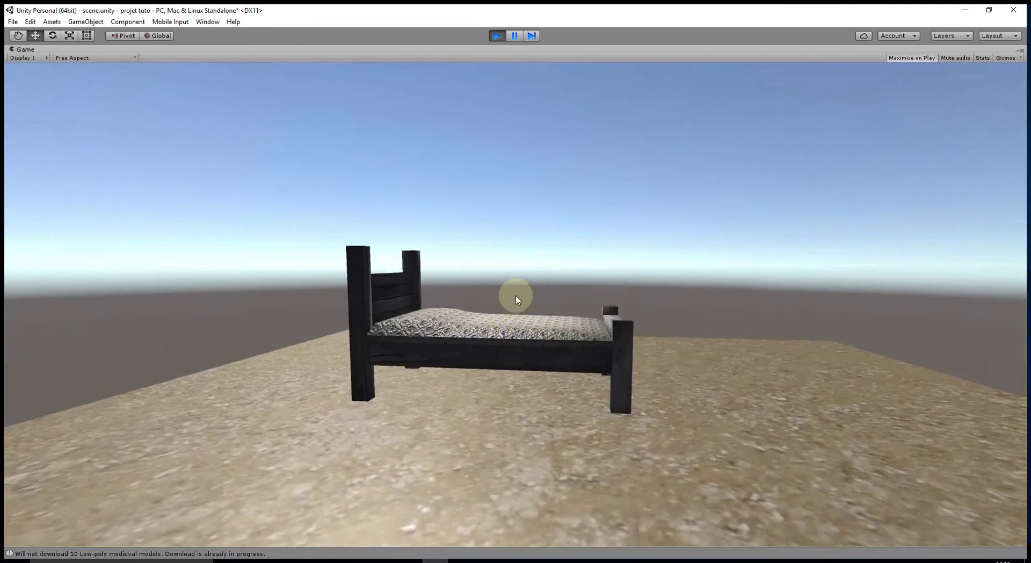
pyautogui.press('w')
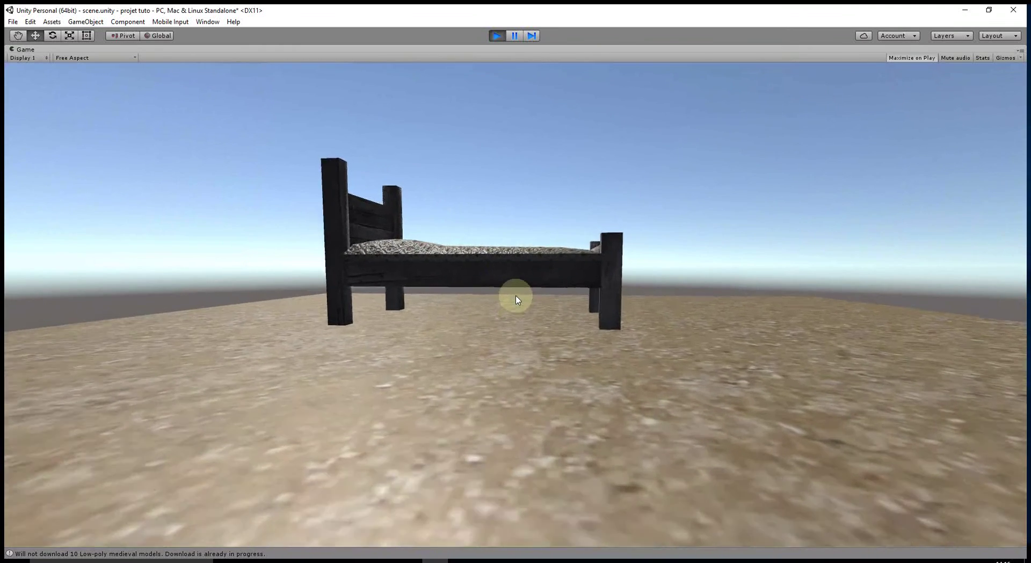
pyautogui.press('w')
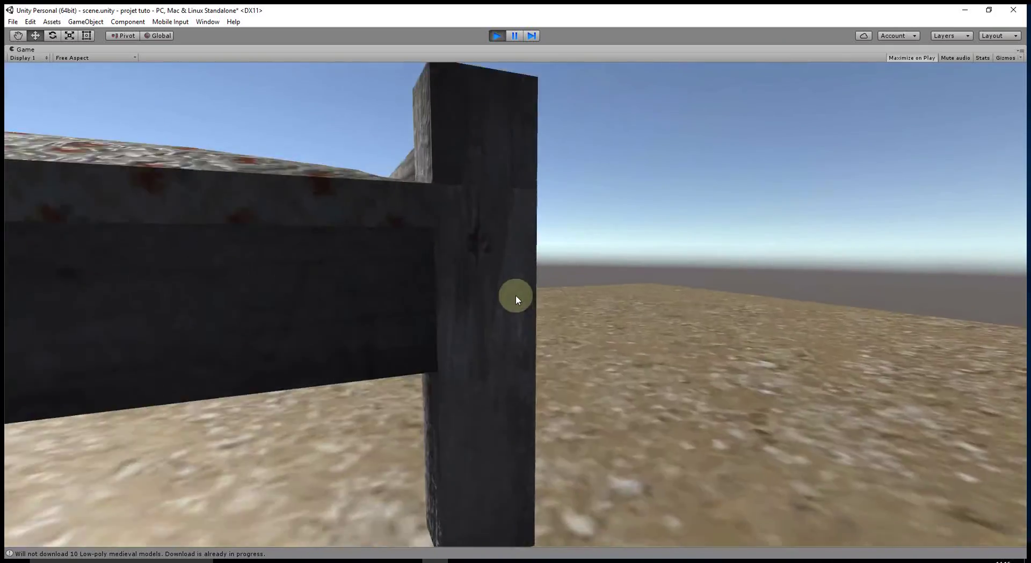
pyautogui.press('space')
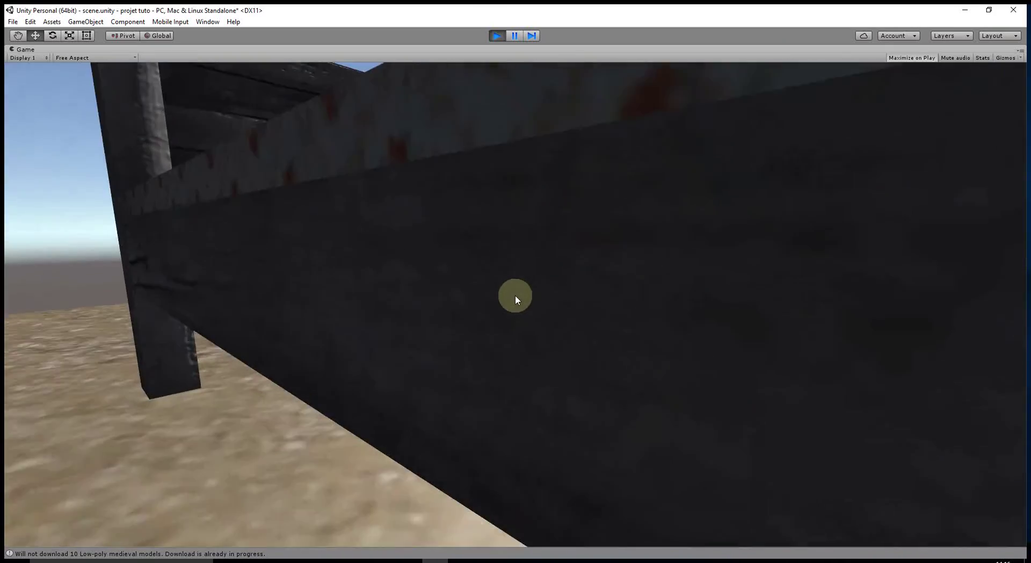
pyautogui.press('s')
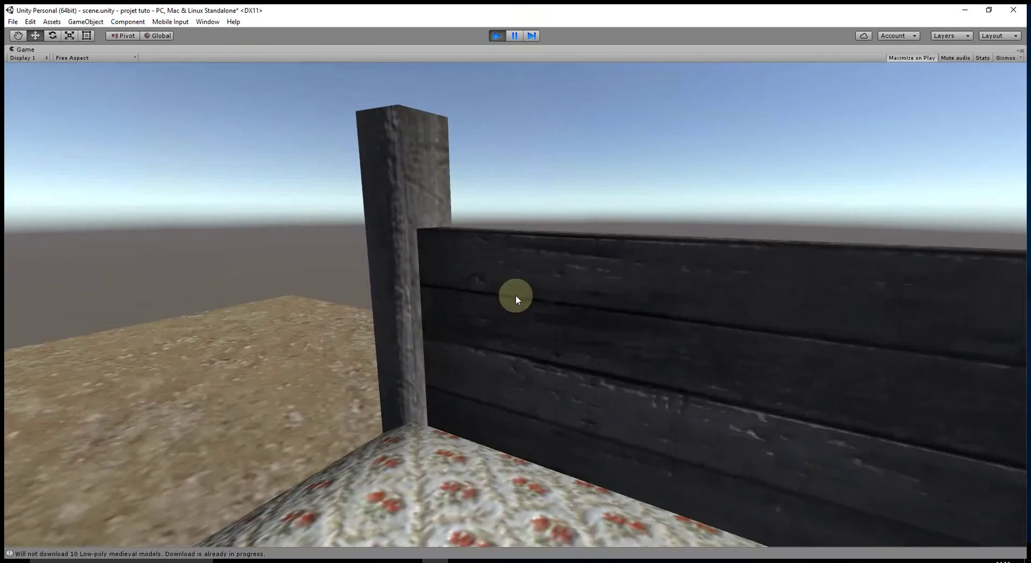
pyautogui.press('w')
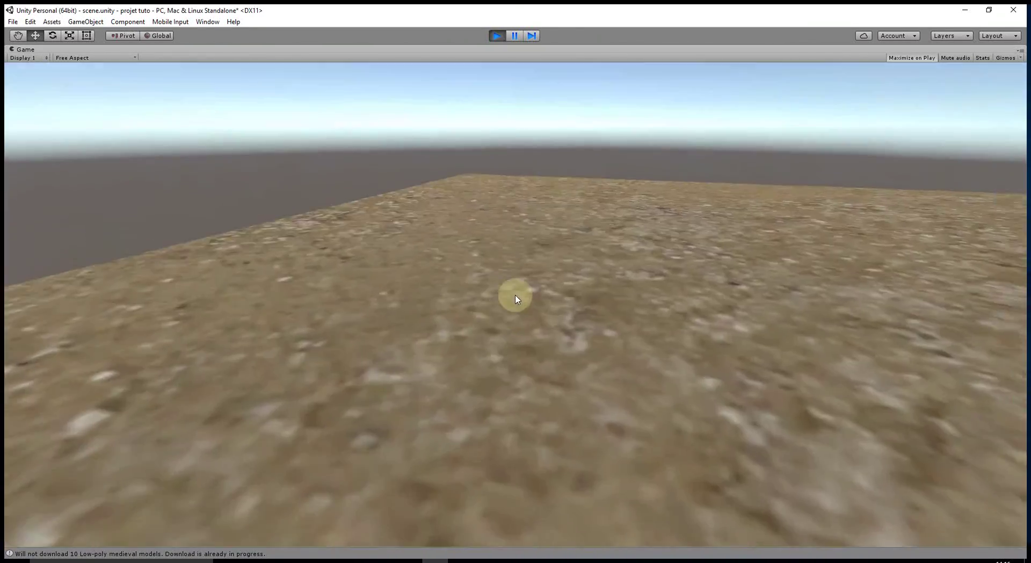
pyautogui.press('s')
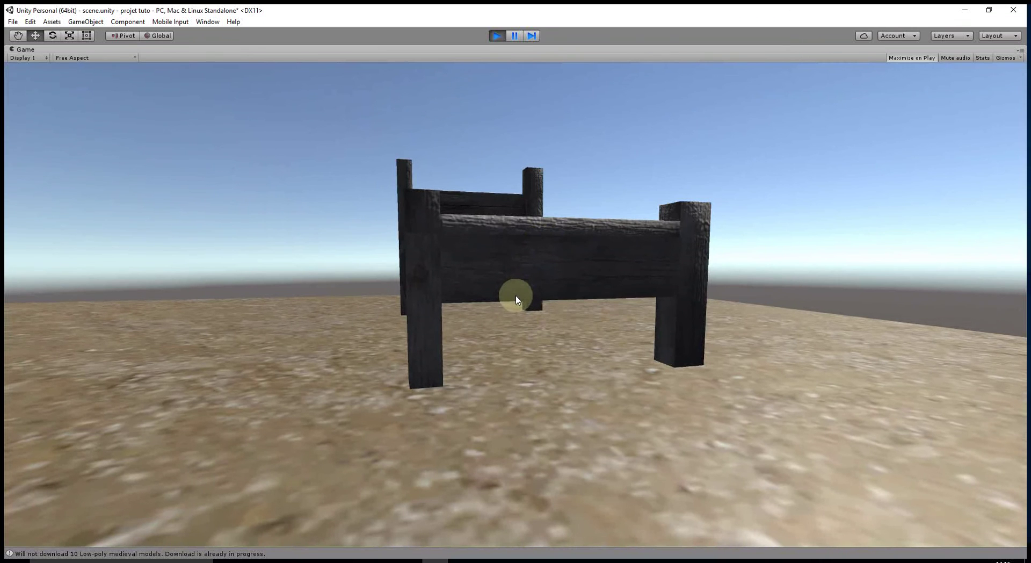
pyautogui.press('a')
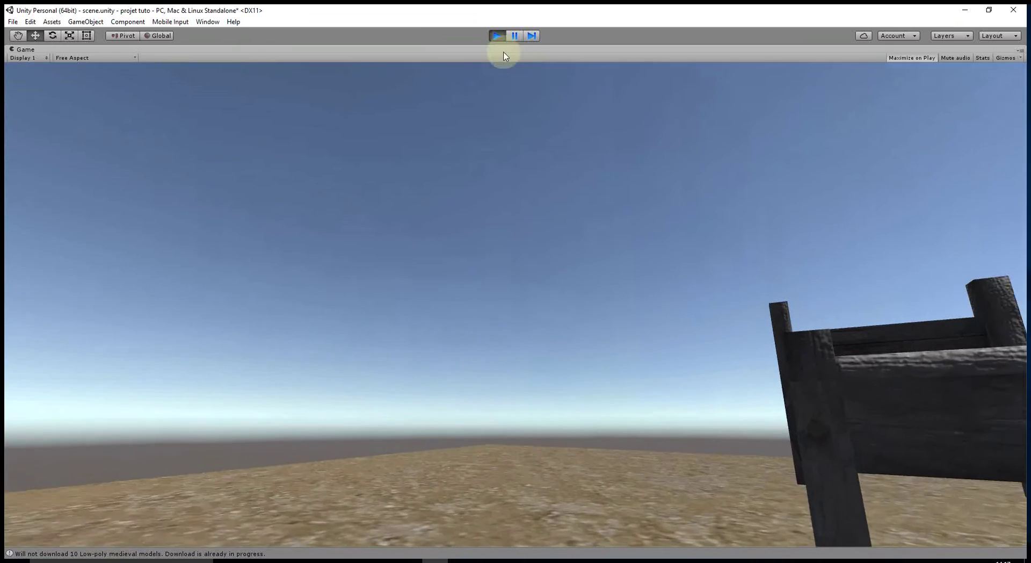
pyautogui.click(496, 35)
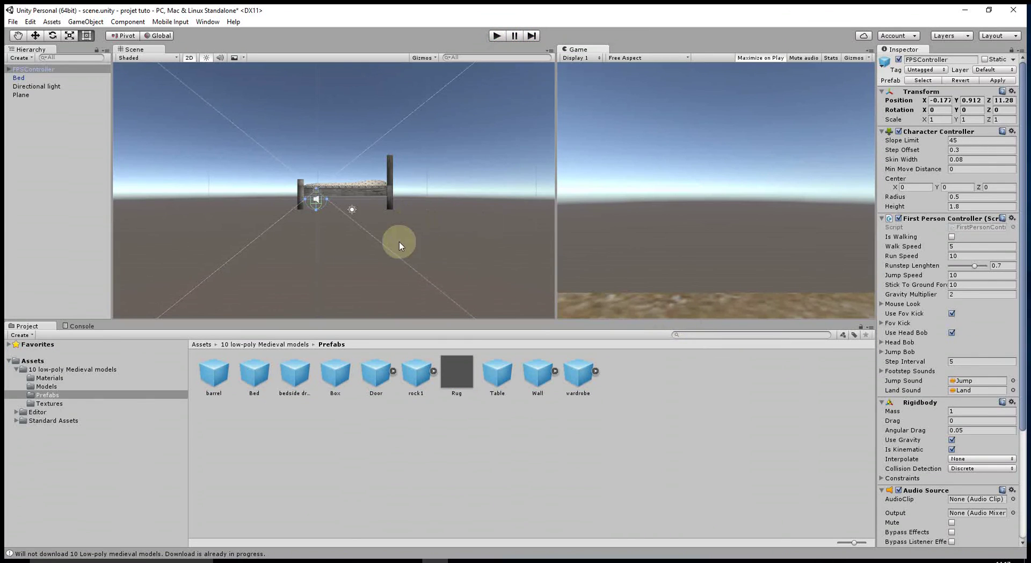
# - Pan the Scene view and switch off 2D to show the bed, player and plane in perspective
pyautogui.moveTo(418, 228); pyautogui.dragTo(429, 262, button='middle')
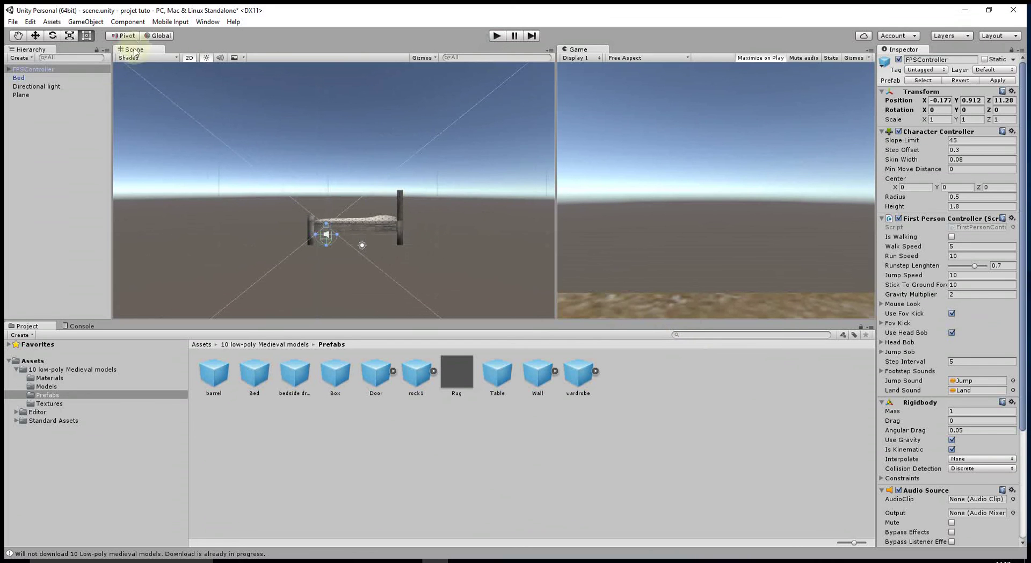
pyautogui.click(185, 60)
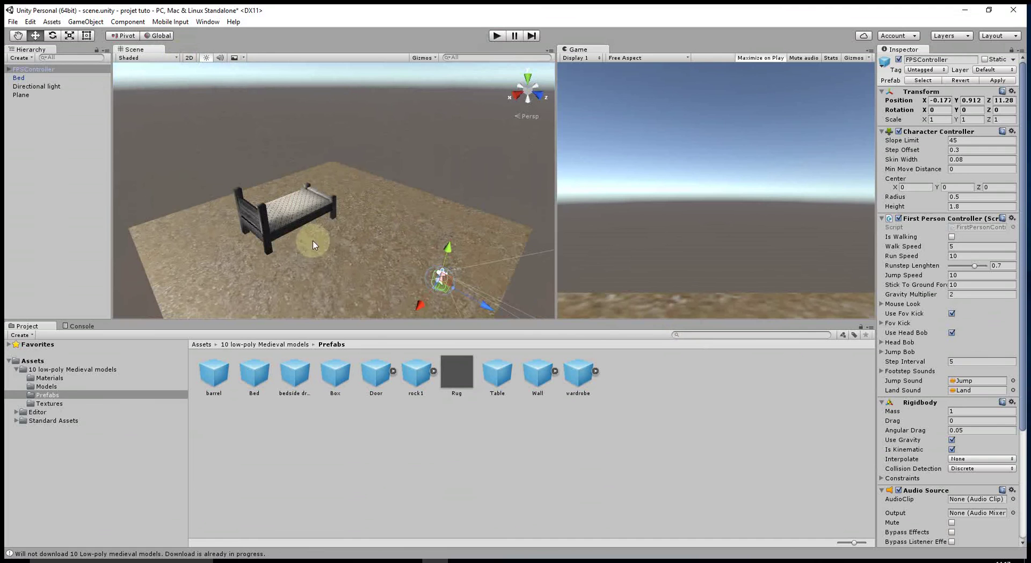
pyautogui.moveTo(357, 182)
pyautogui.mouseDown(button='middle')
pyautogui.moveTo(370, 165)
pyautogui.moveTo(360, 196)
pyautogui.mouseUp(button='middle')
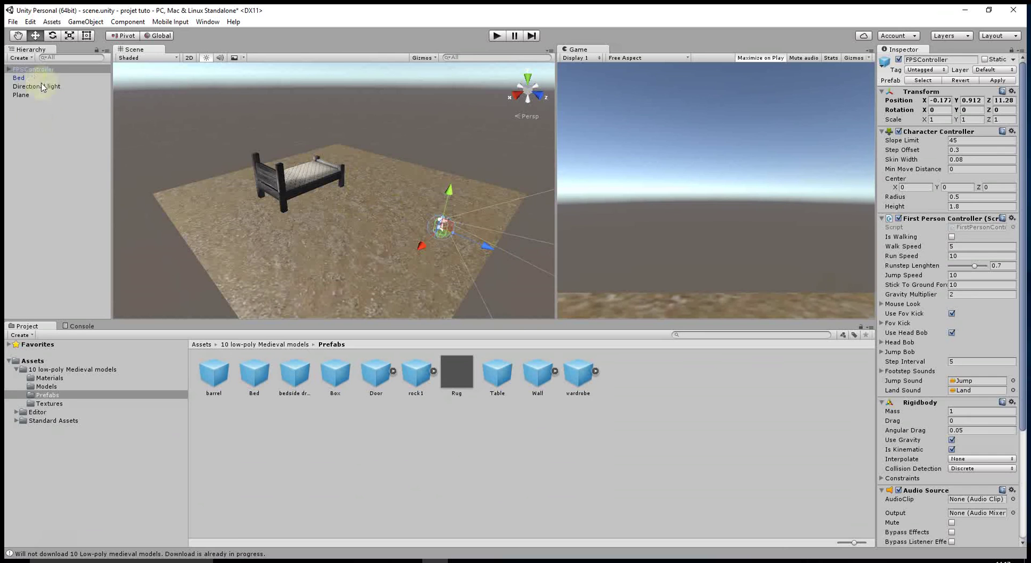
# - Delete the Bed object and the 10 low-poly Medieval models folder, confirming the deletion
pyautogui.click(25, 77)
pyautogui.press('Delete')
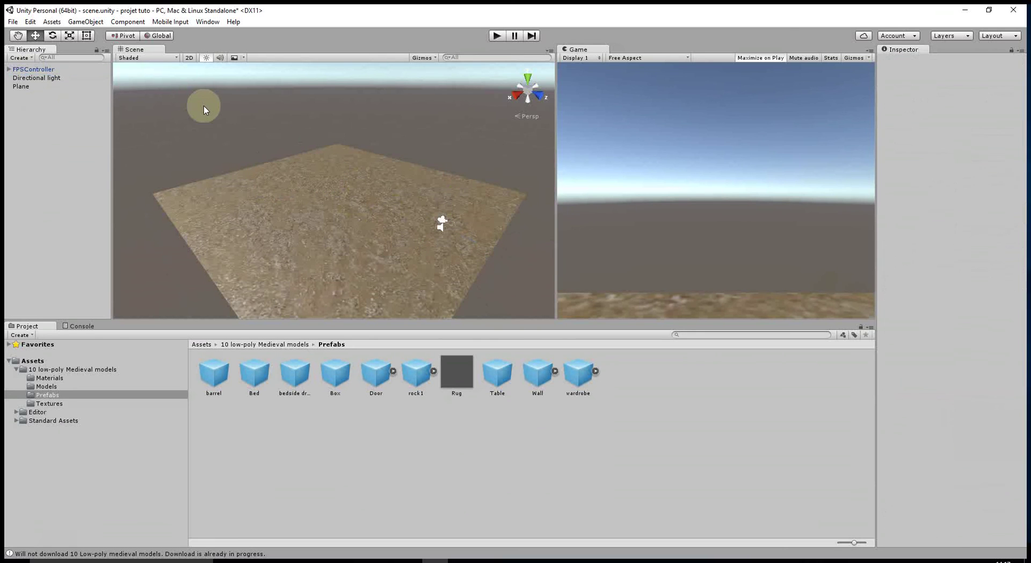
pyautogui.click(47, 370)
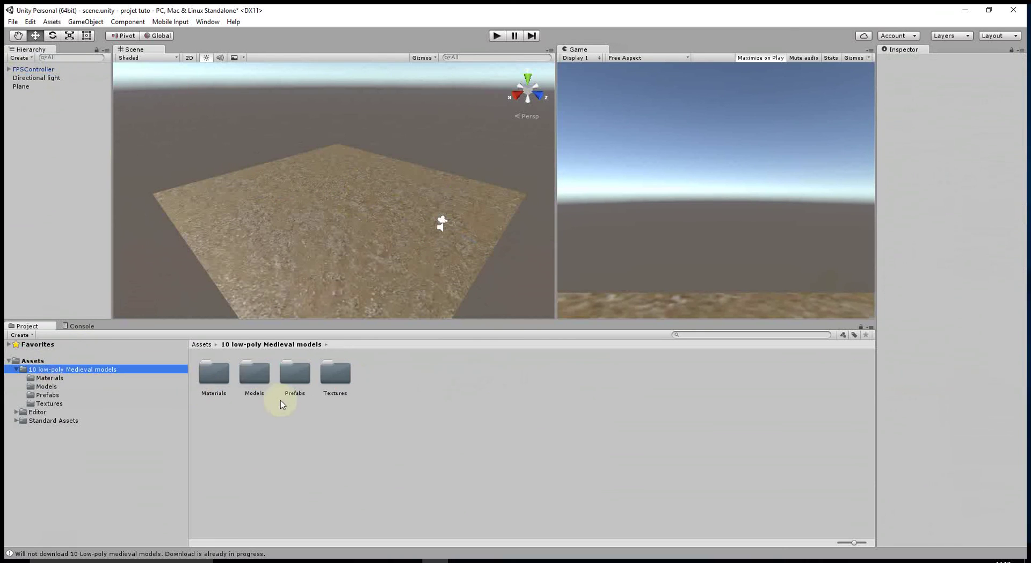
pyautogui.press('Delete')
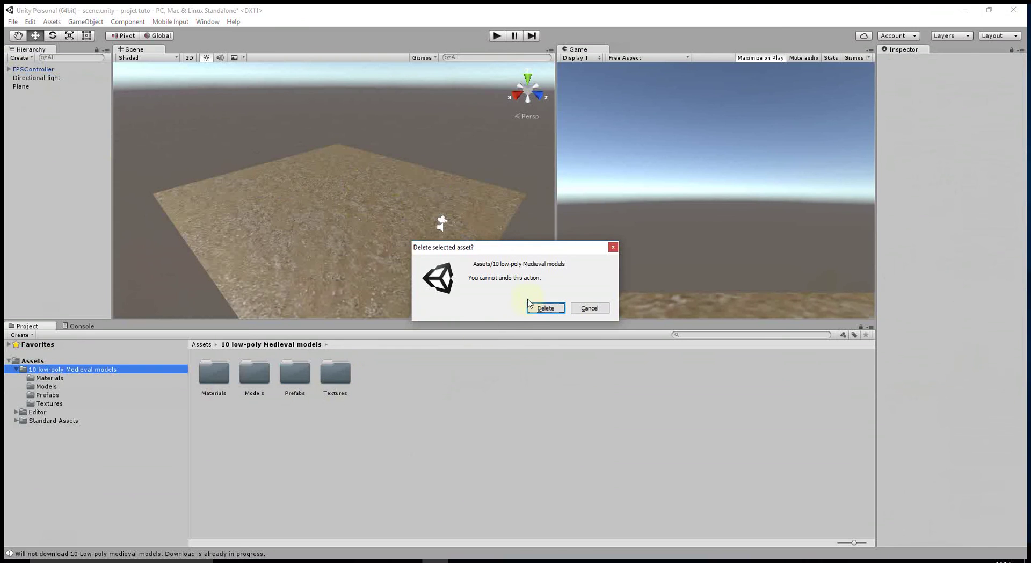
pyautogui.click(545, 308)
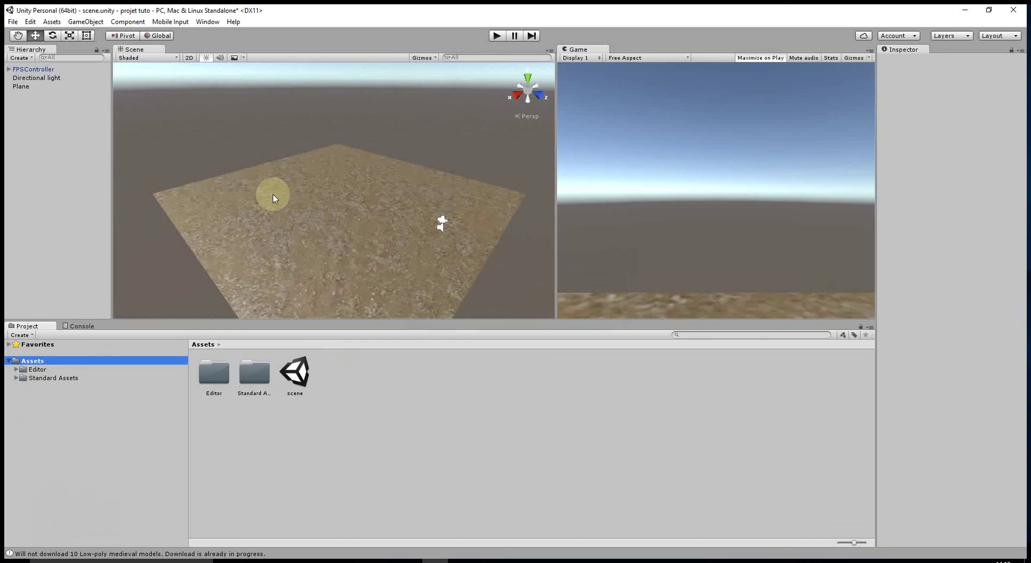
pyautogui.click(539, 96)
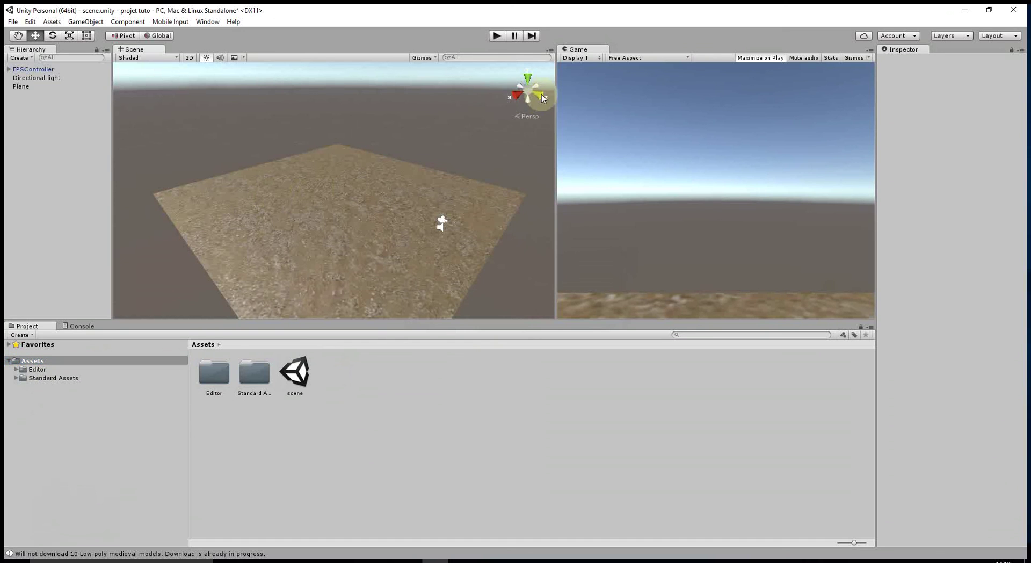
pyautogui.moveTo(475, 156); pyautogui.dragTo(432, 198, button='middle')
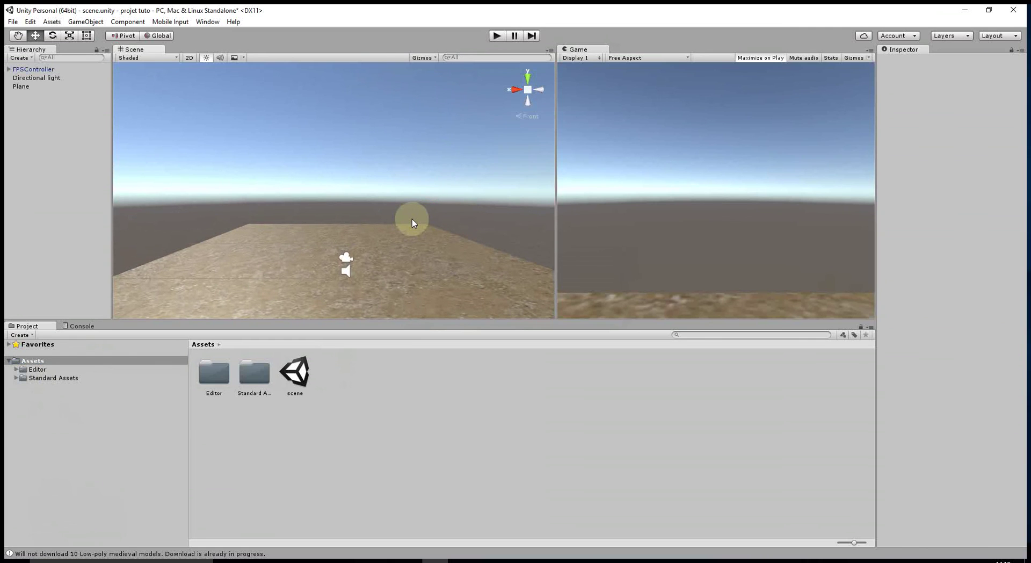
pyautogui.click(495, 36)
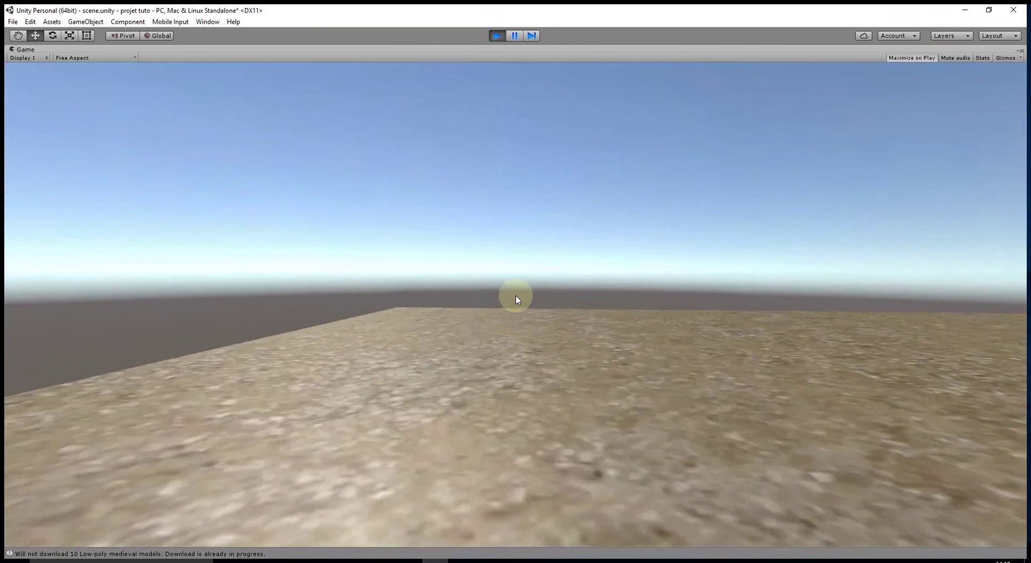
pyautogui.press('w')
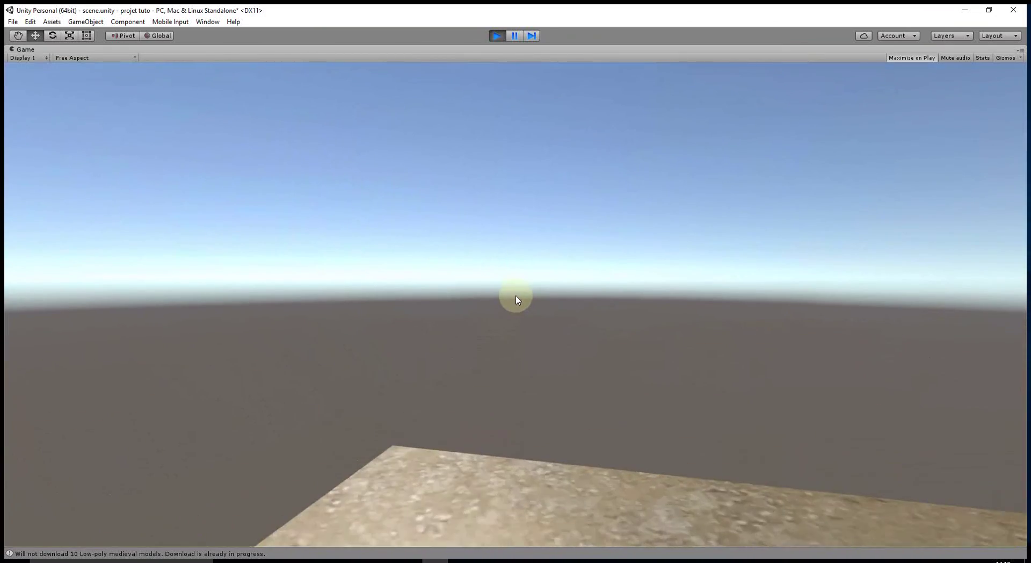
pyautogui.press('s')
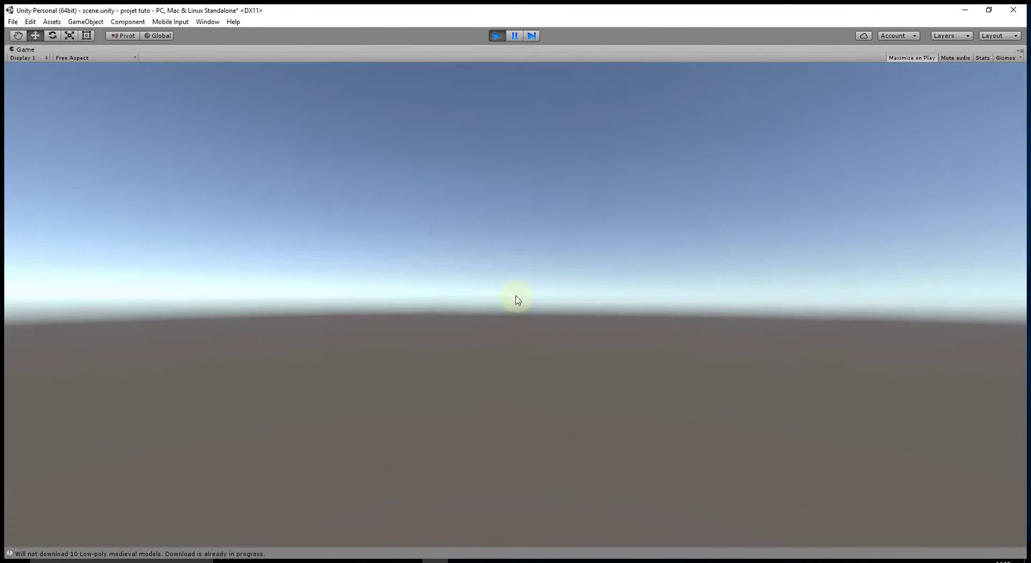
pyautogui.click(497, 36)
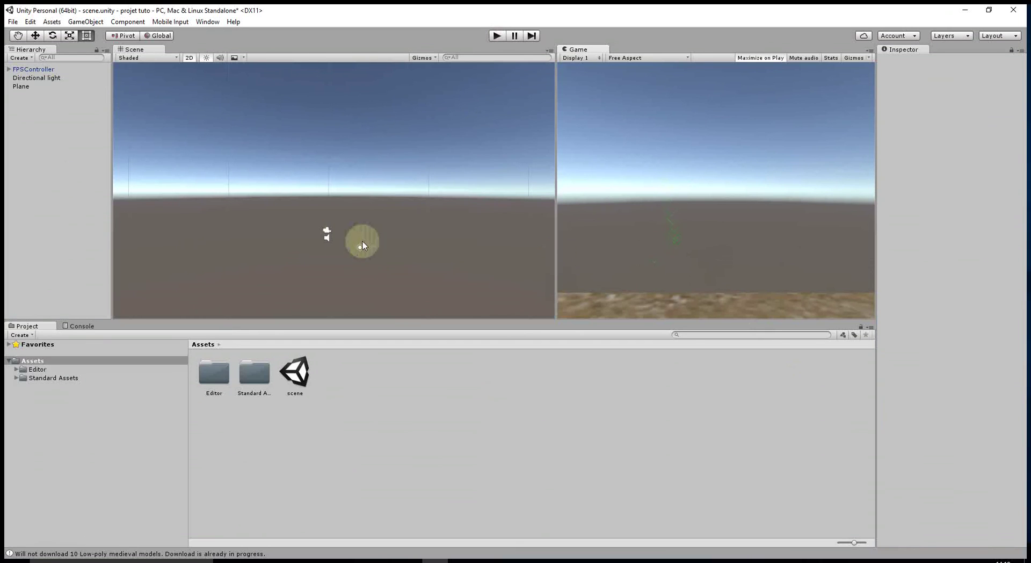
# - Turn off 2D mode and zoom out to see the whole sand plane in perspective
pyautogui.click(189, 57)
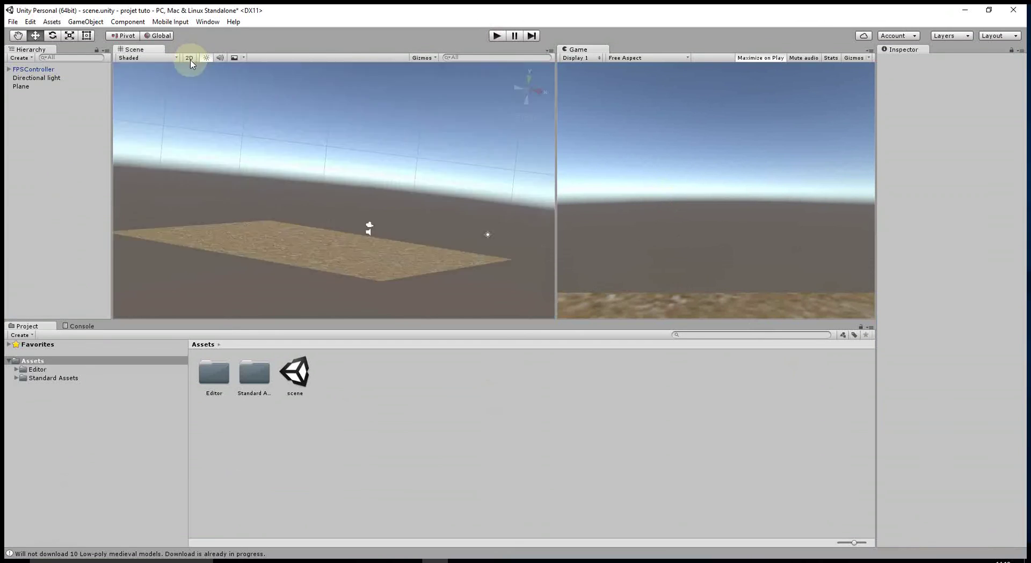
pyautogui.scroll(-3, 423, 200)
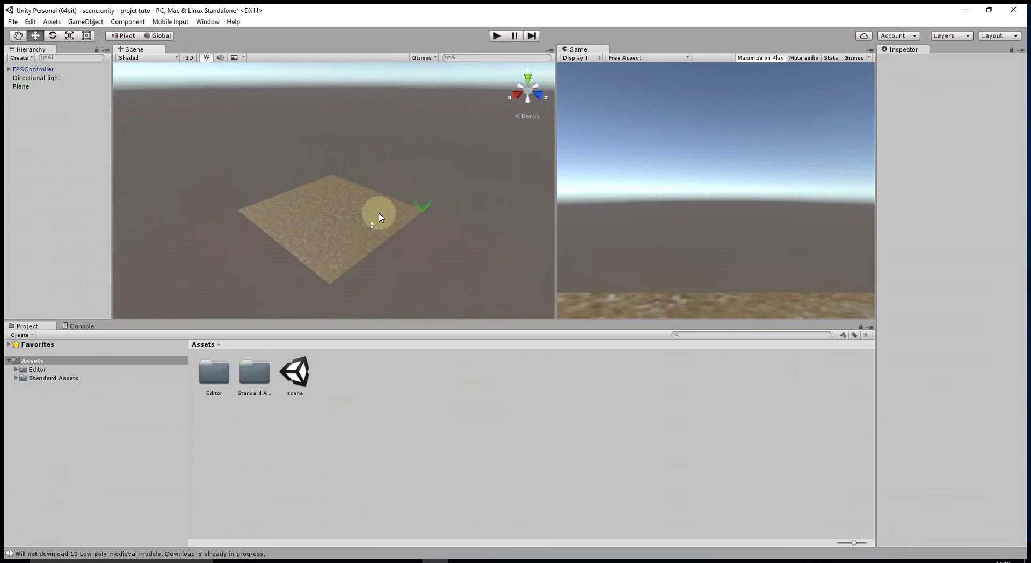